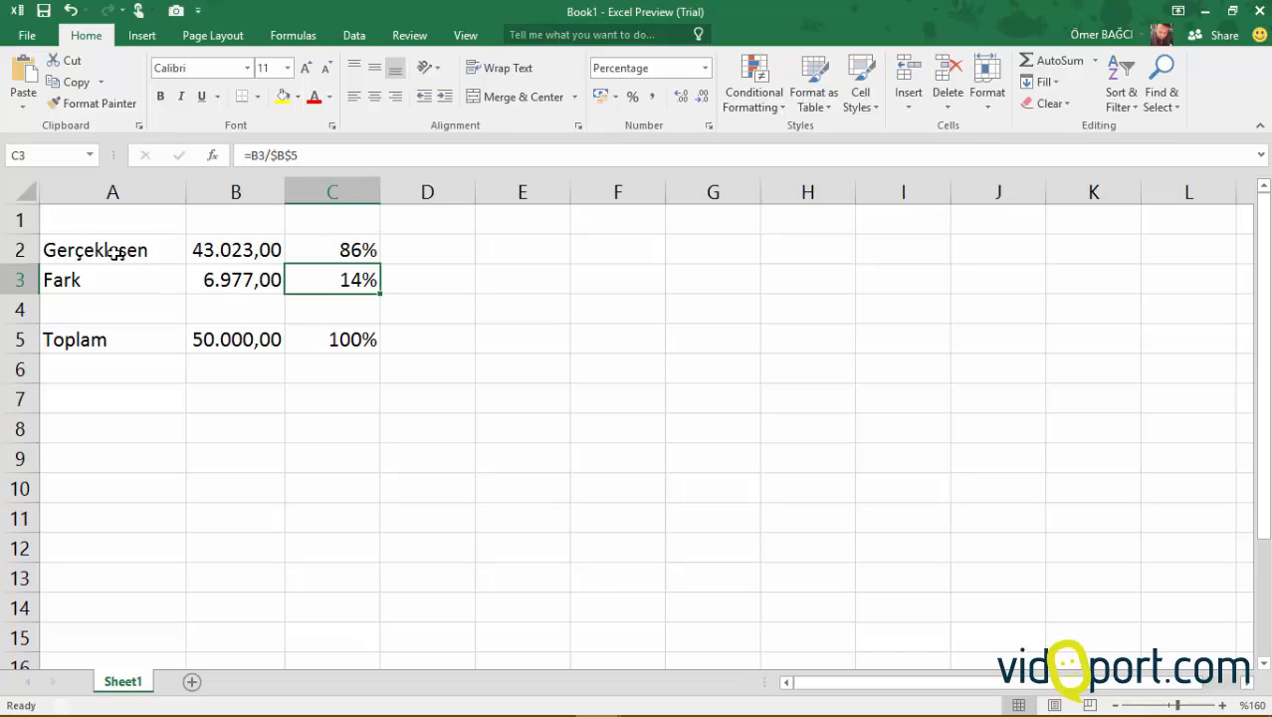
Examine the percentage formulas in cells C2 and C5 that divide each amount by the total in B5
click(320, 251)
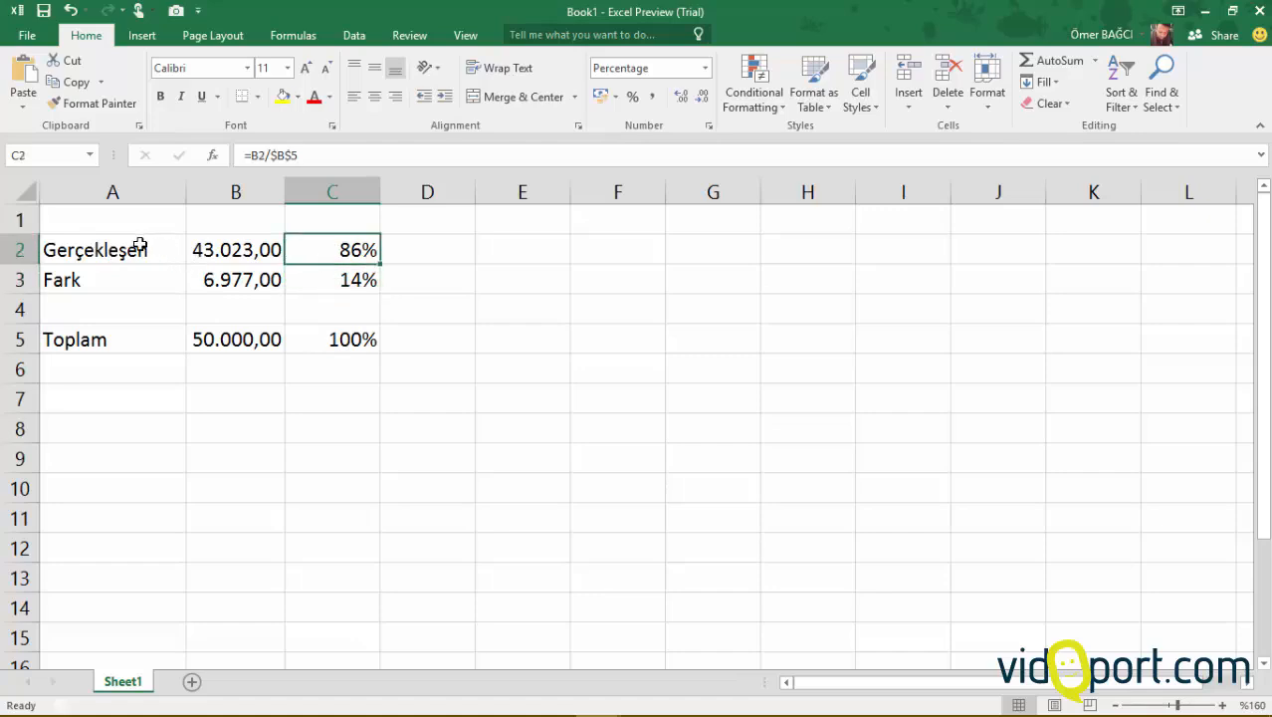
double_click(351, 251)
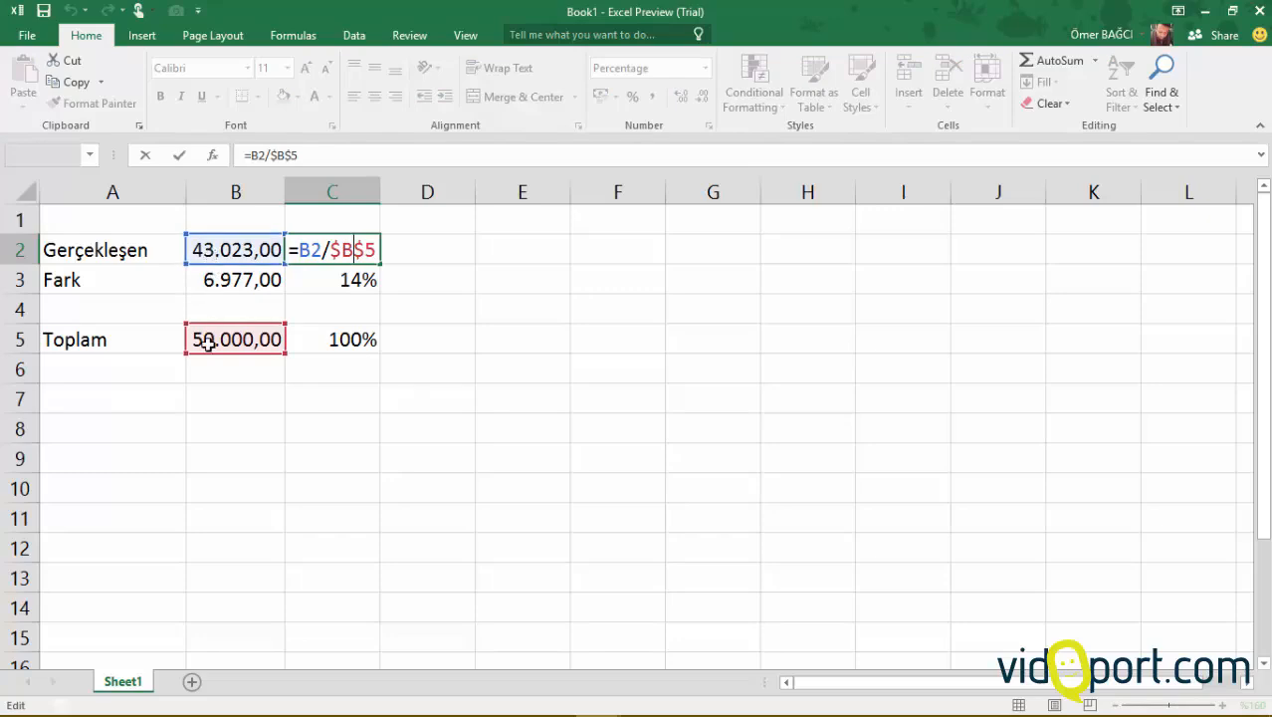
key(Return)
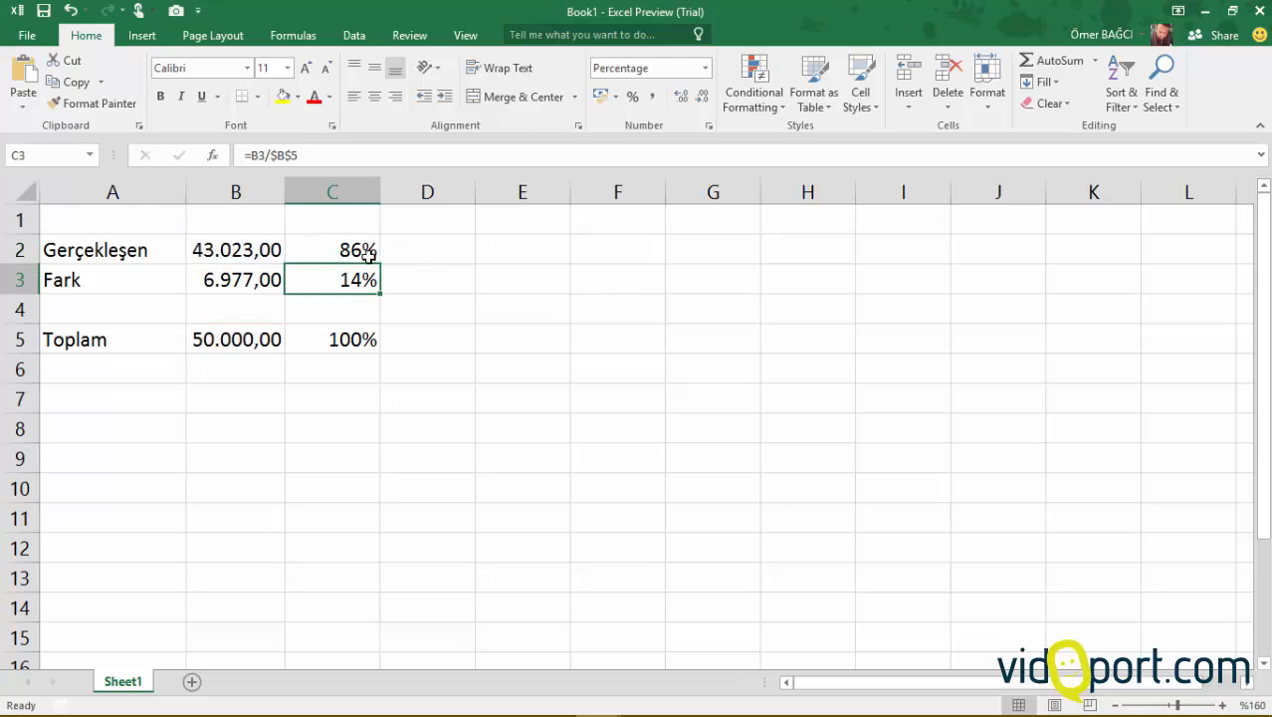
drag(368, 254, 343, 339)
click(344, 339)
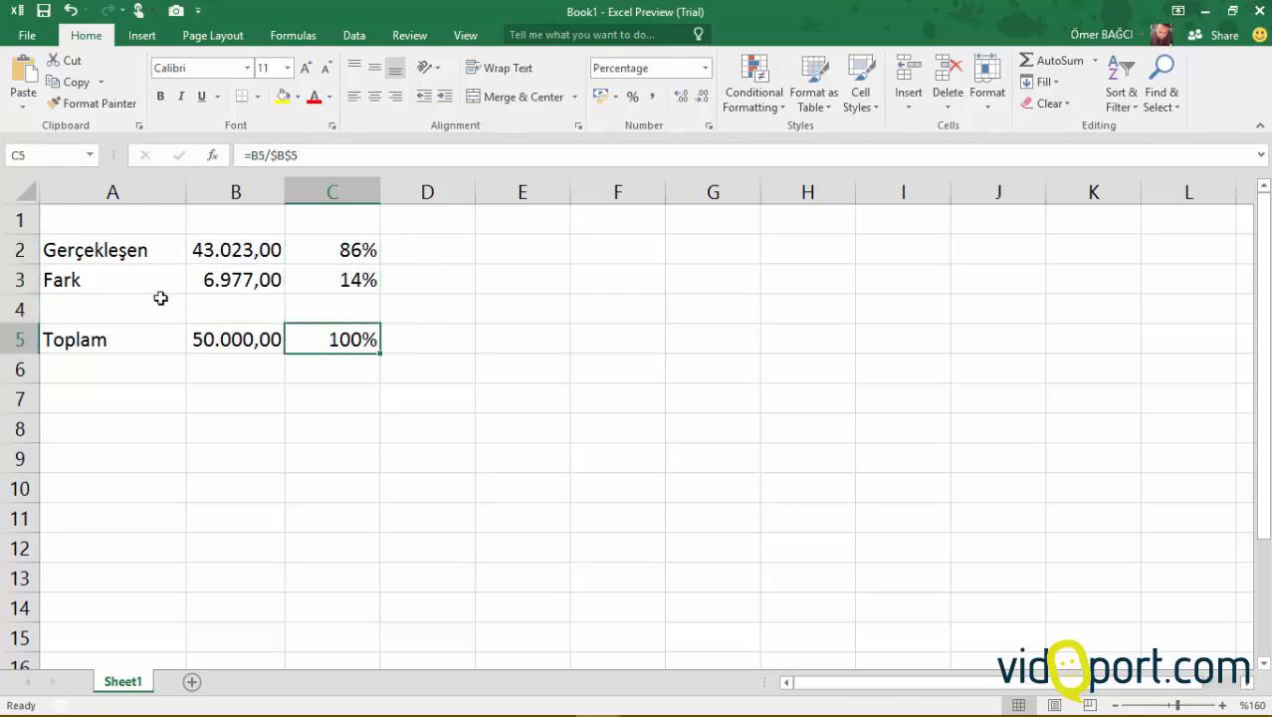
Insert a 3-D pie chart from the labels in A2:A3 and the percentages in C2:C3
drag(99, 249, 156, 282)
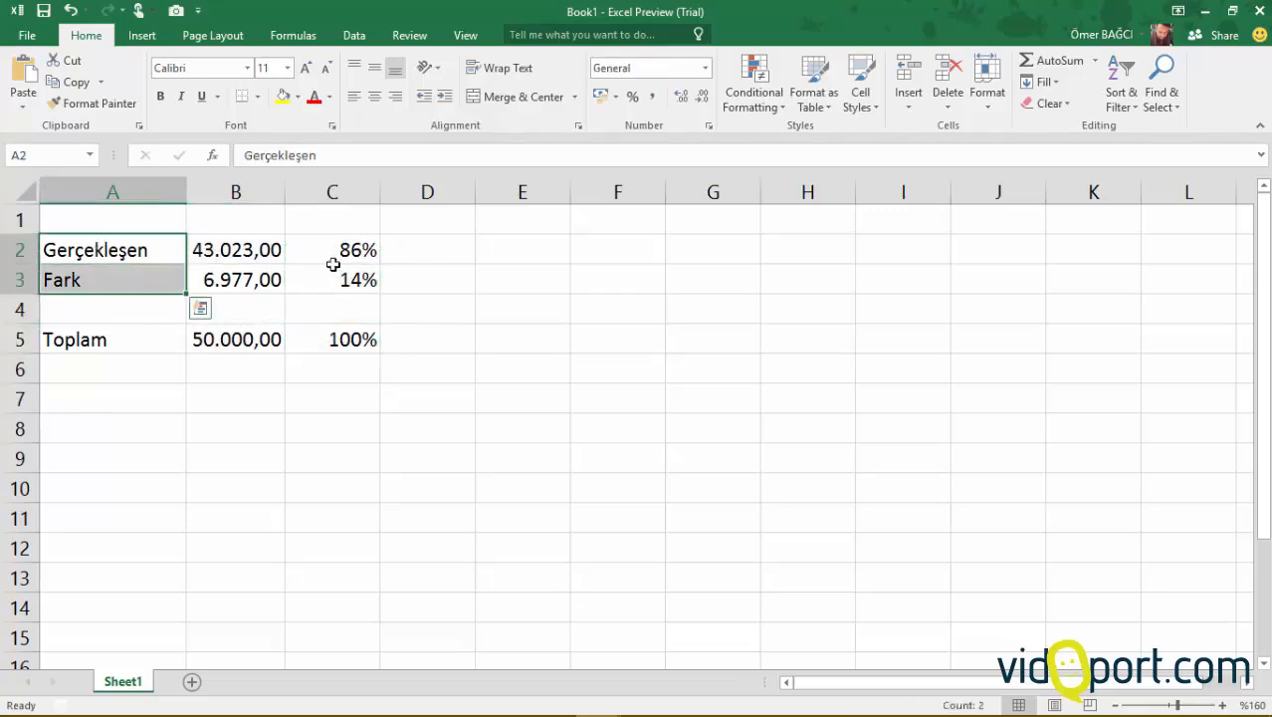
ctrl+drag(343, 250, 341, 280)
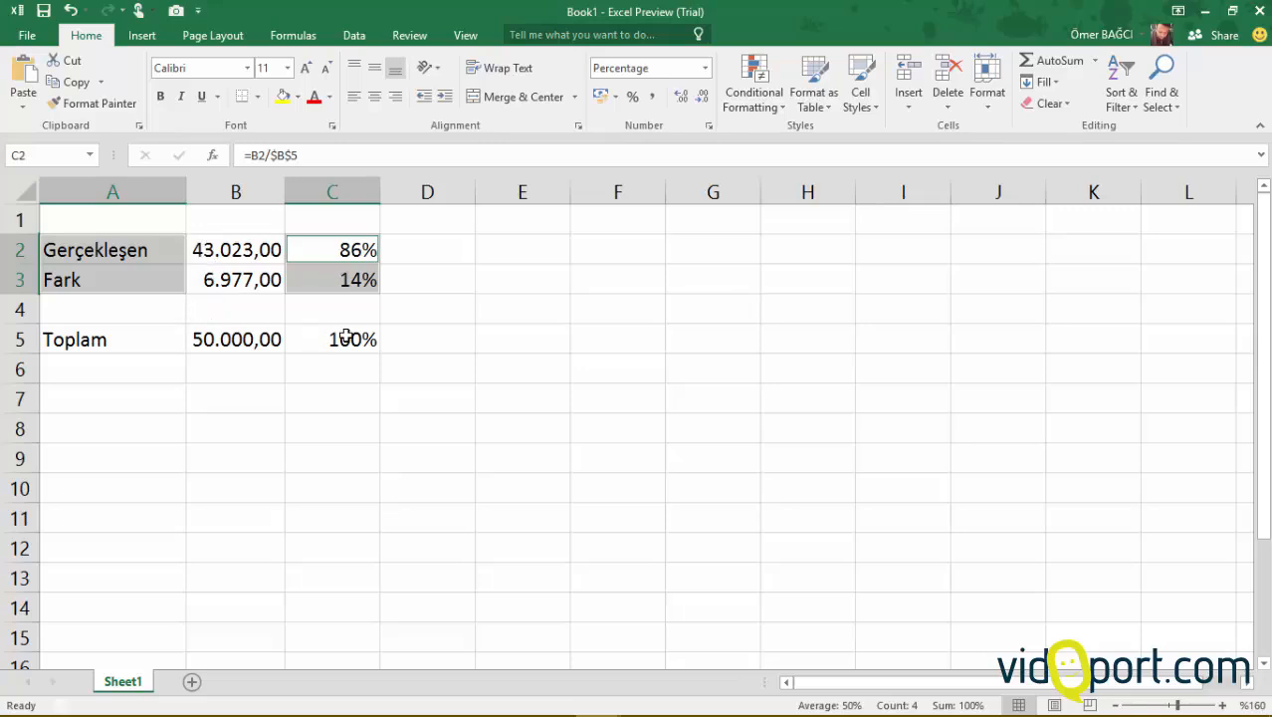
click(139, 38)
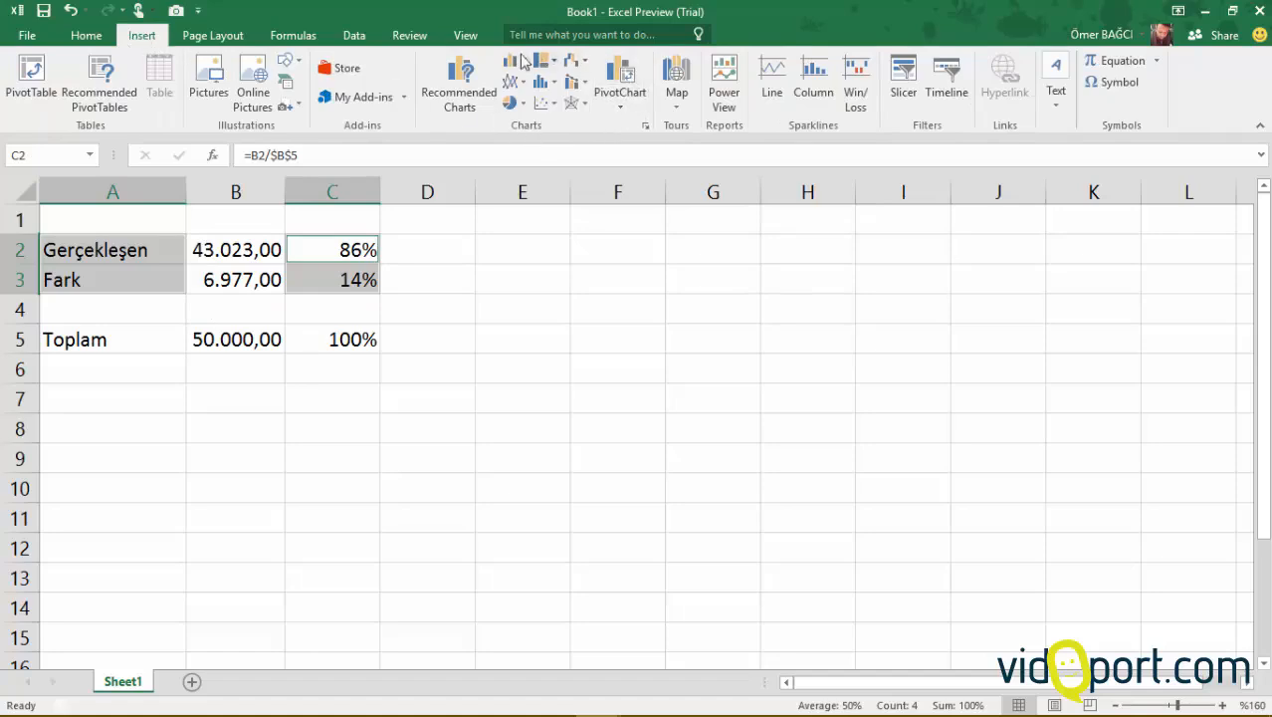
click(521, 105)
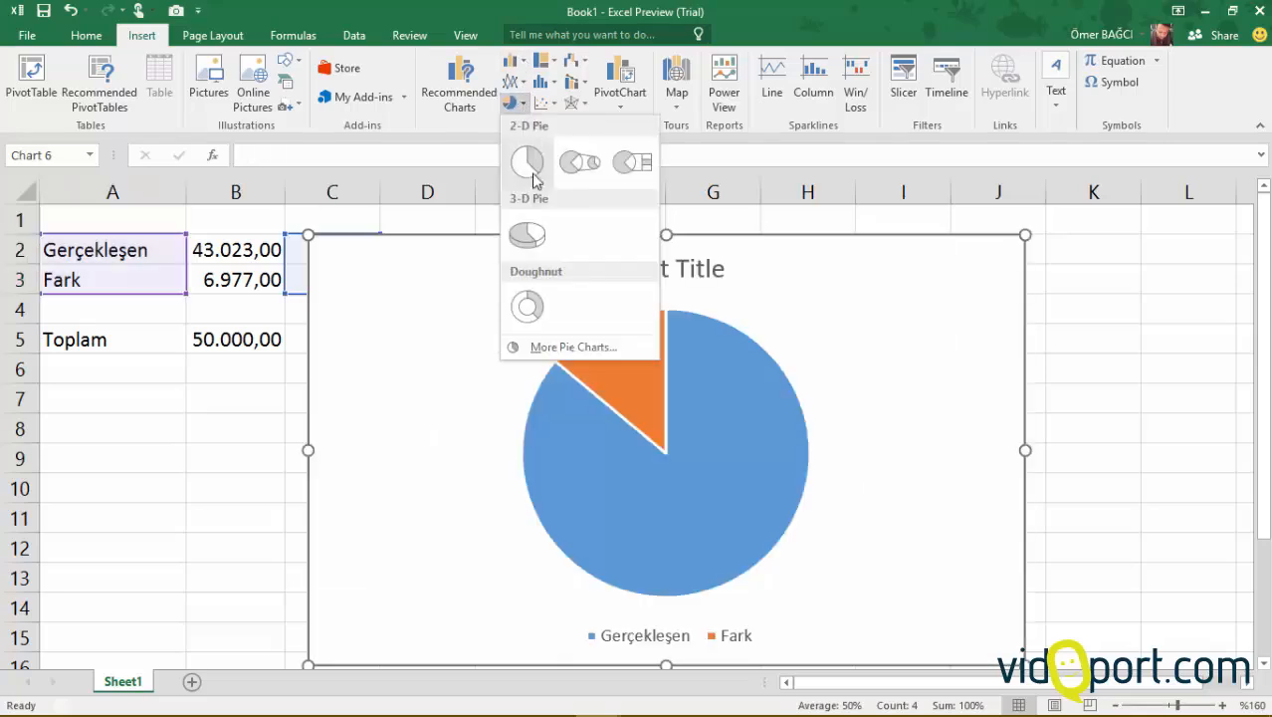
click(515, 225)
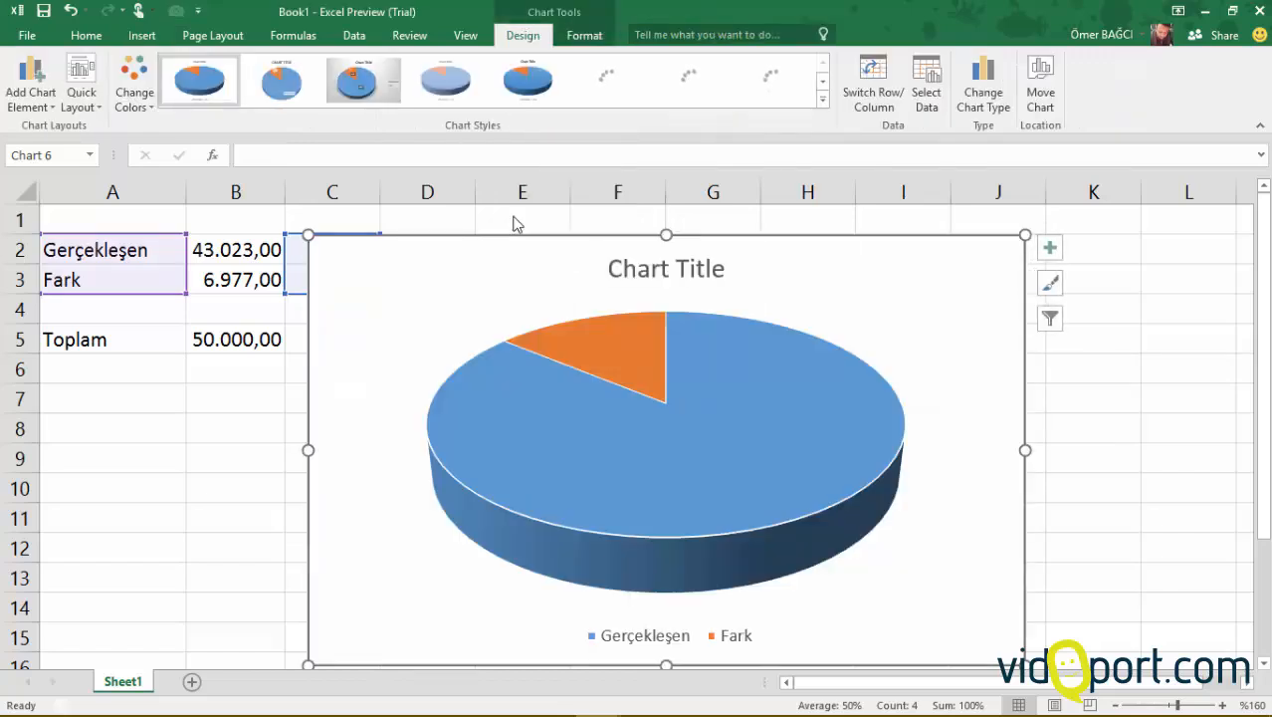
Delete the pie chart's title, then shrink the chart and place it over columns A to E, rows 1 to 13
drag(516, 236, 337, 236)
click(445, 262)
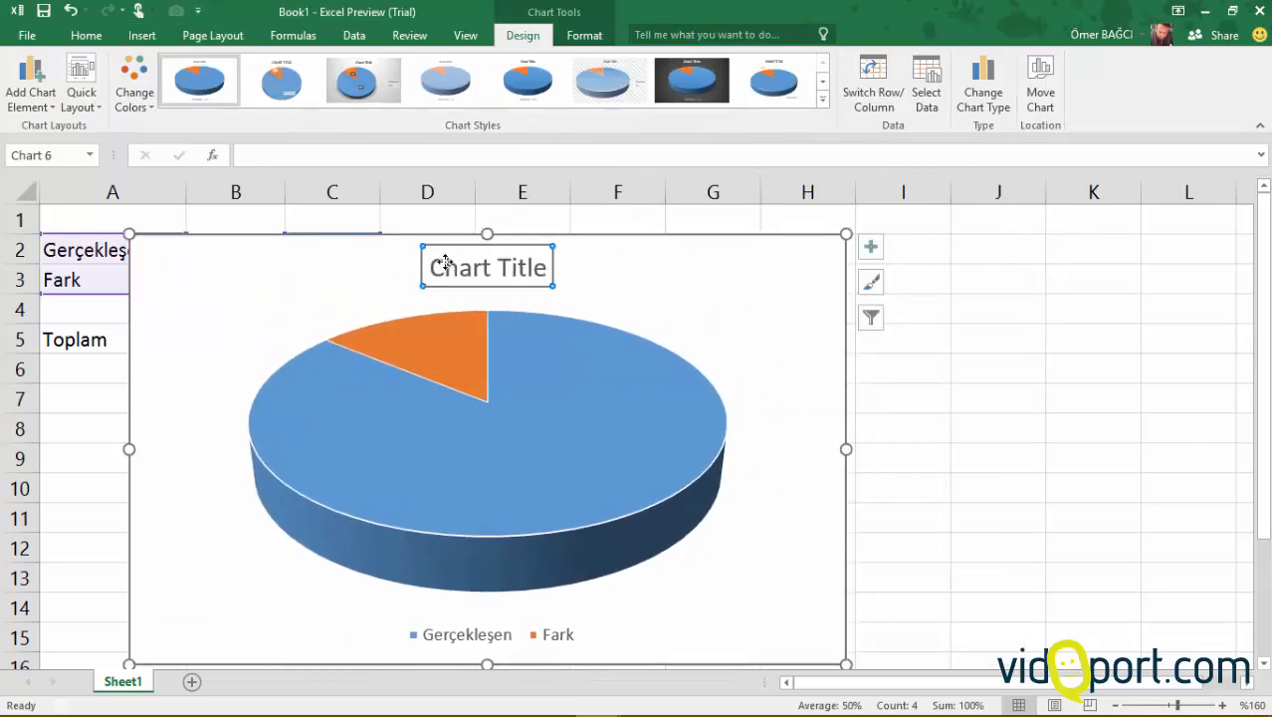
key(Delete)
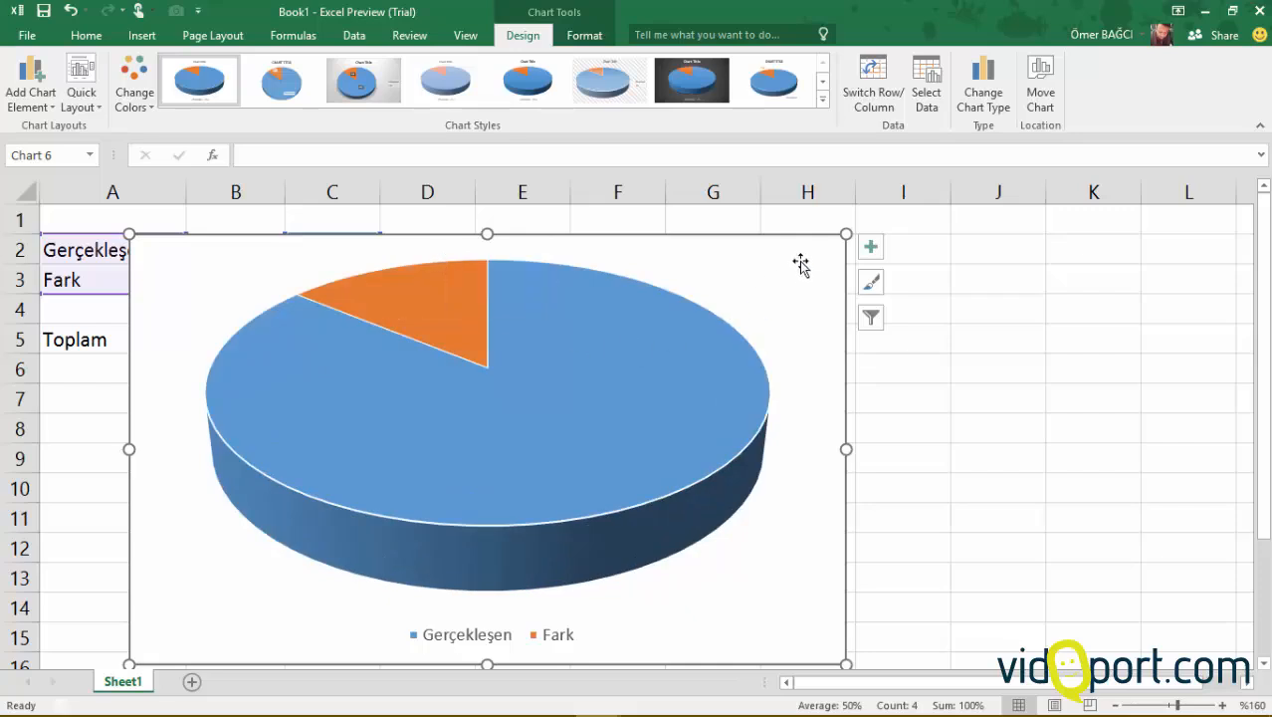
drag(844, 234, 498, 219)
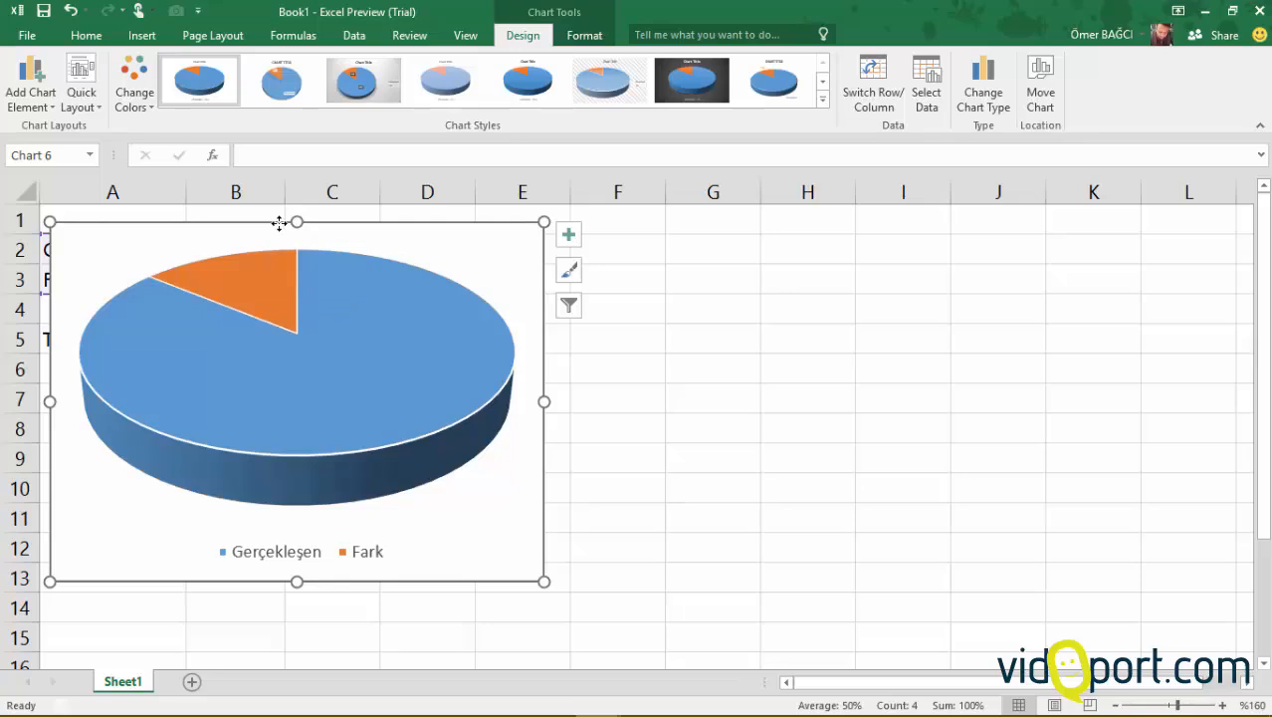
Paste a copy of the pie chart and align it beside the original, starting in column F
click(734, 251)
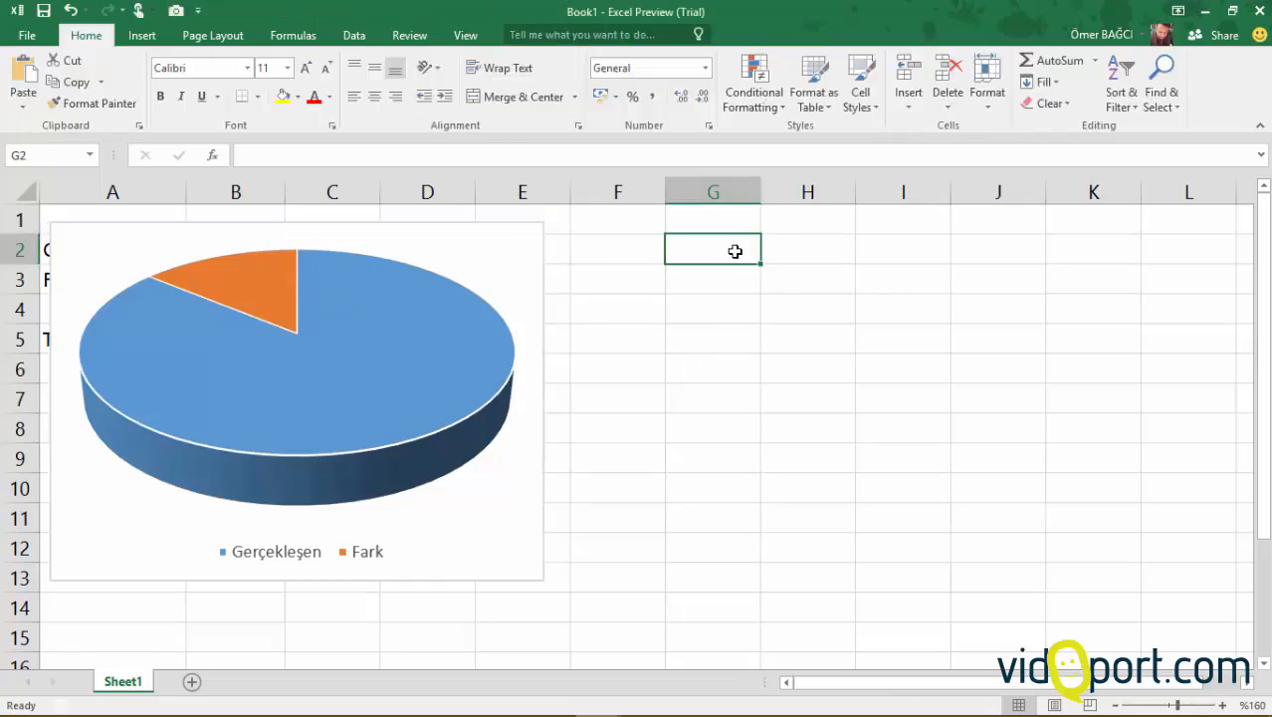
key(ctrl+v)
drag(735, 233, 664, 219)
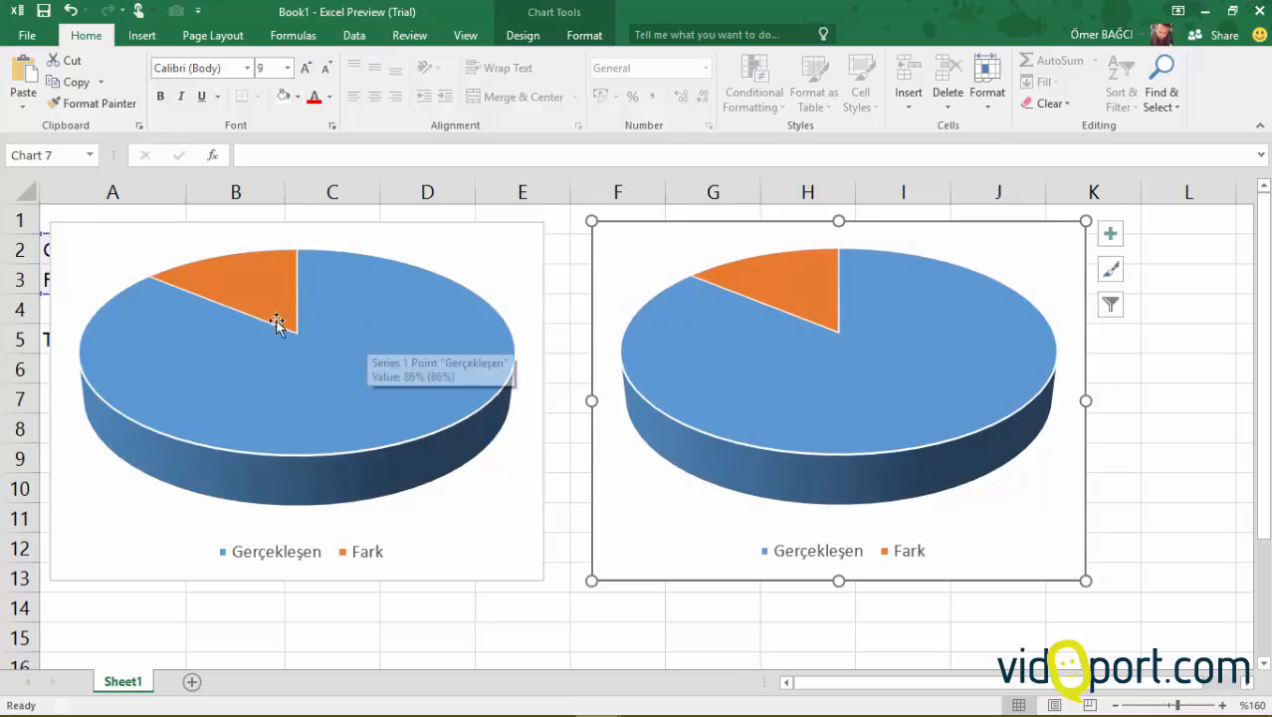
Open the data series formatting for the original pie chart and go through its fill, effects and series options
click(250, 295)
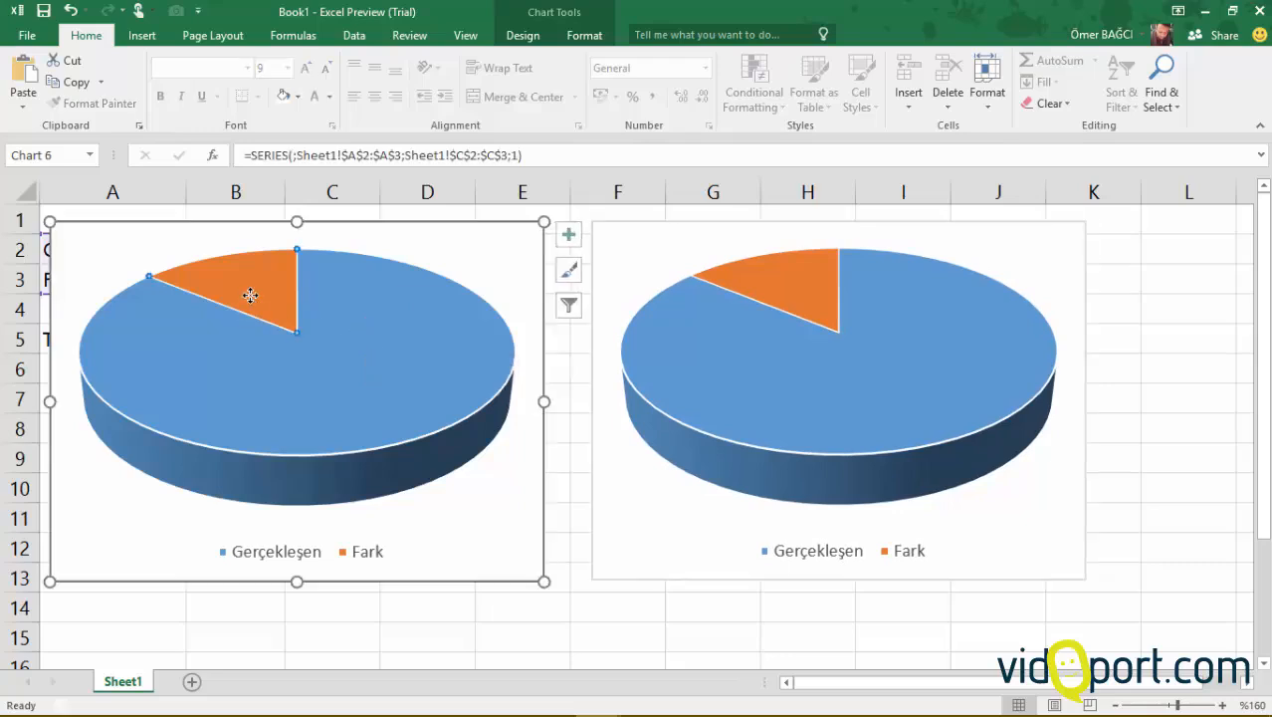
mouse_move(790, 417)
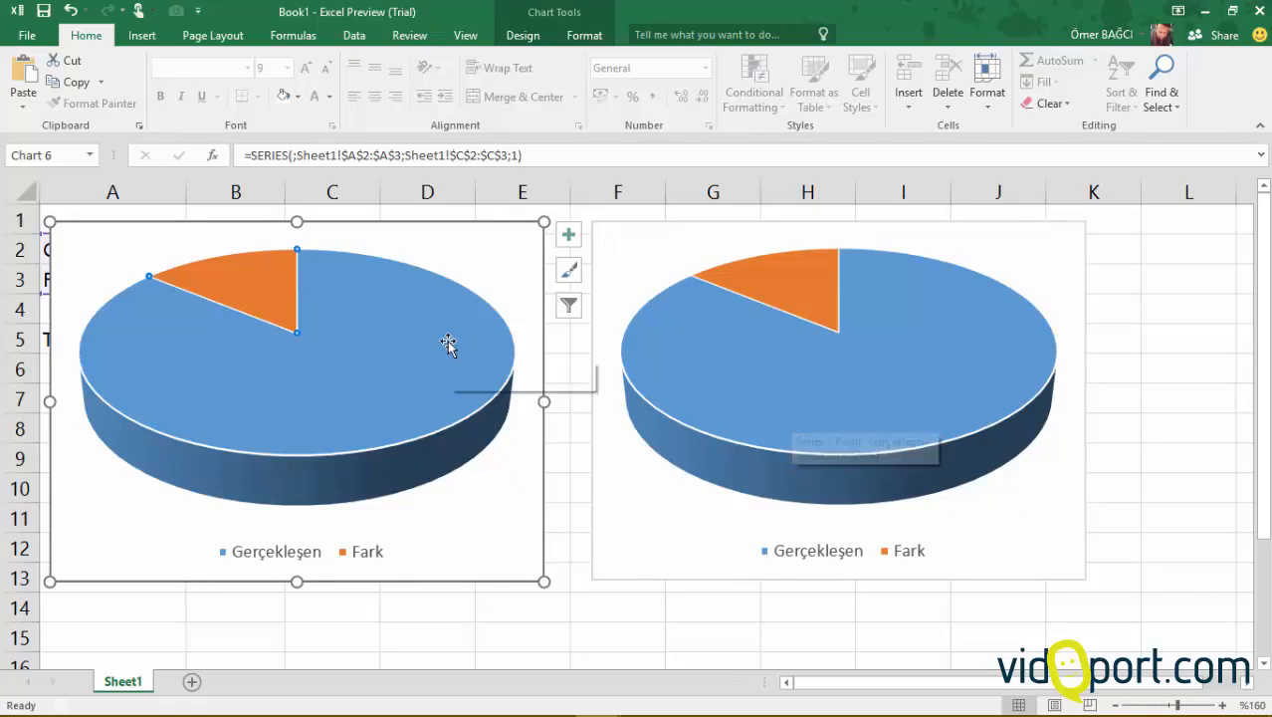
mouse_move(447, 343)
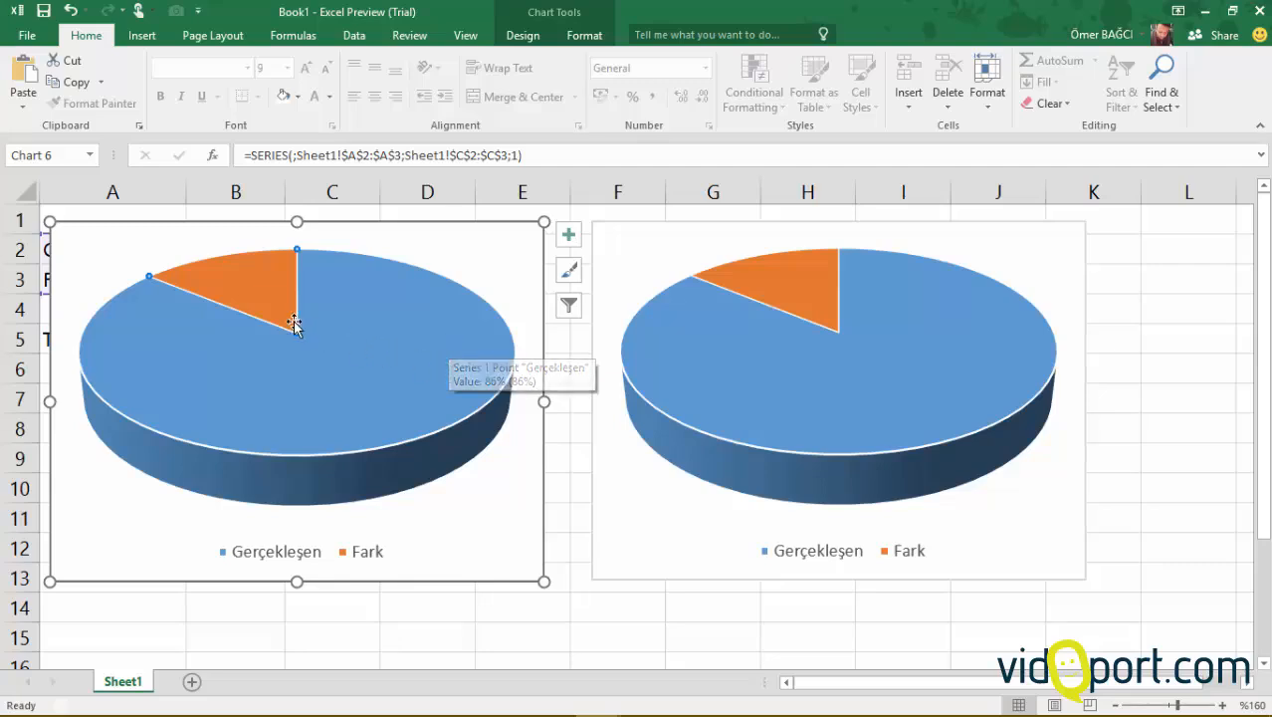
mouse_move(326, 355)
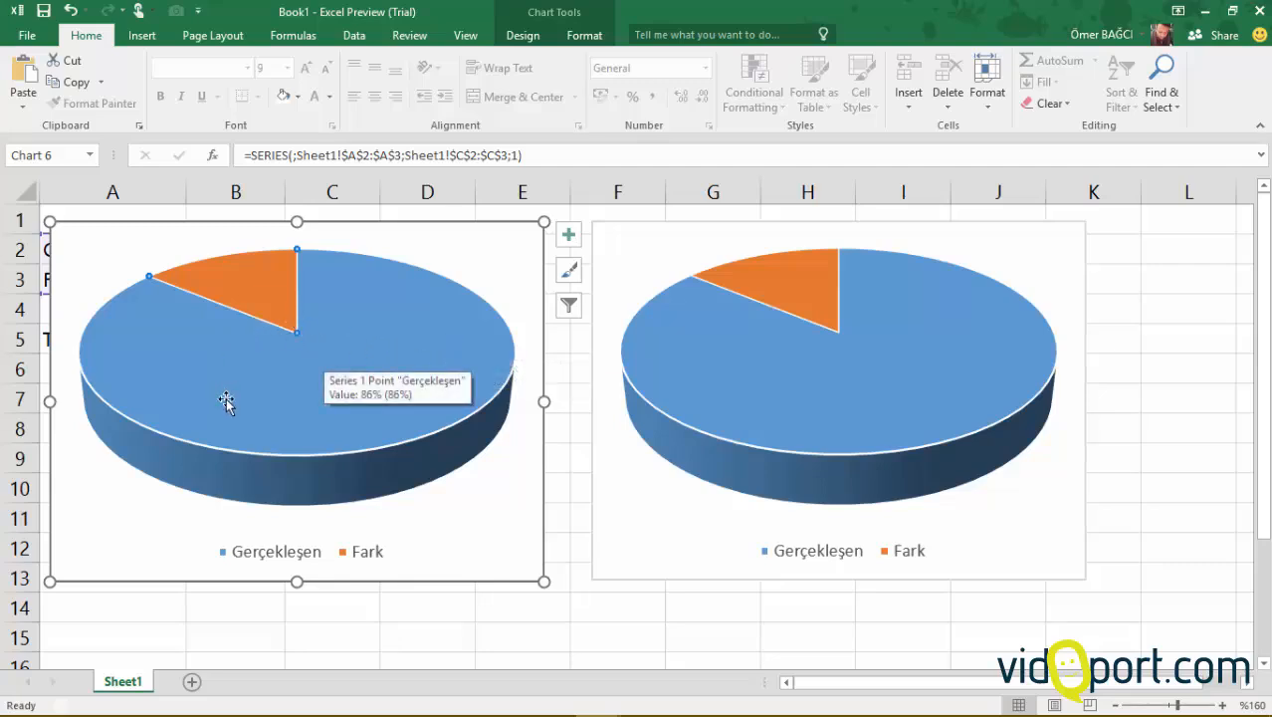
right_click(330, 323)
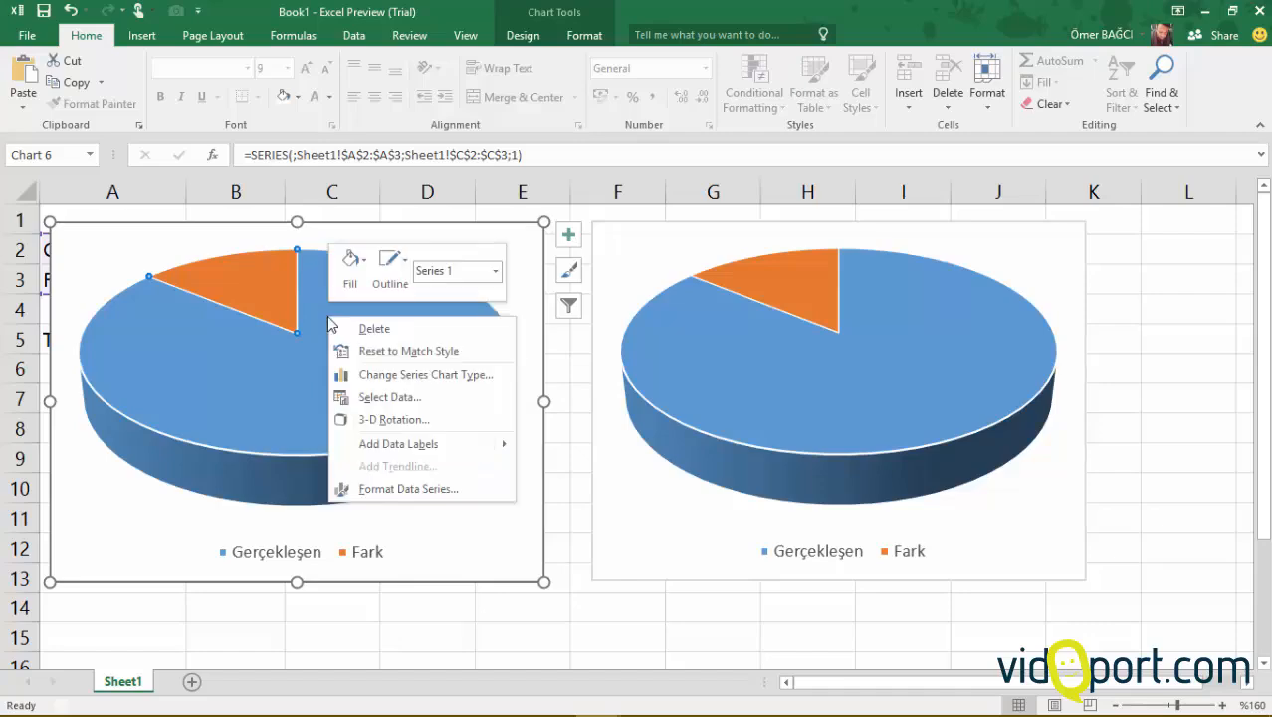
click(413, 489)
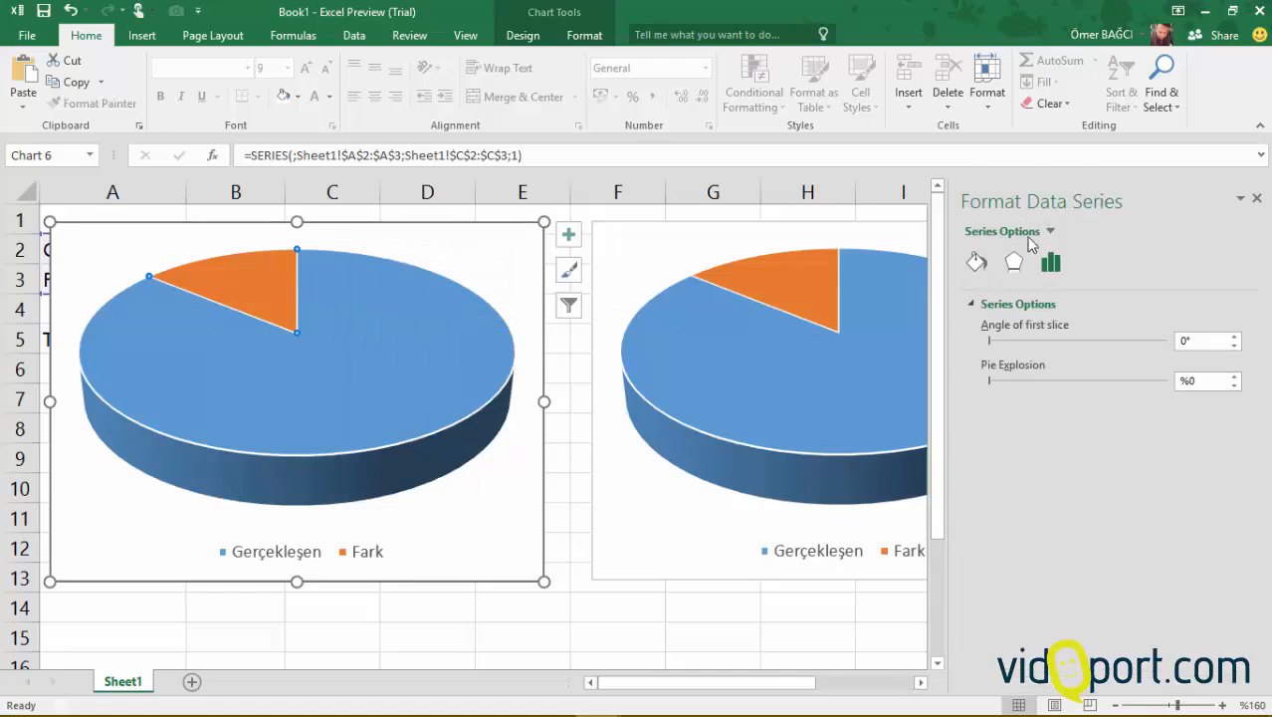
click(976, 262)
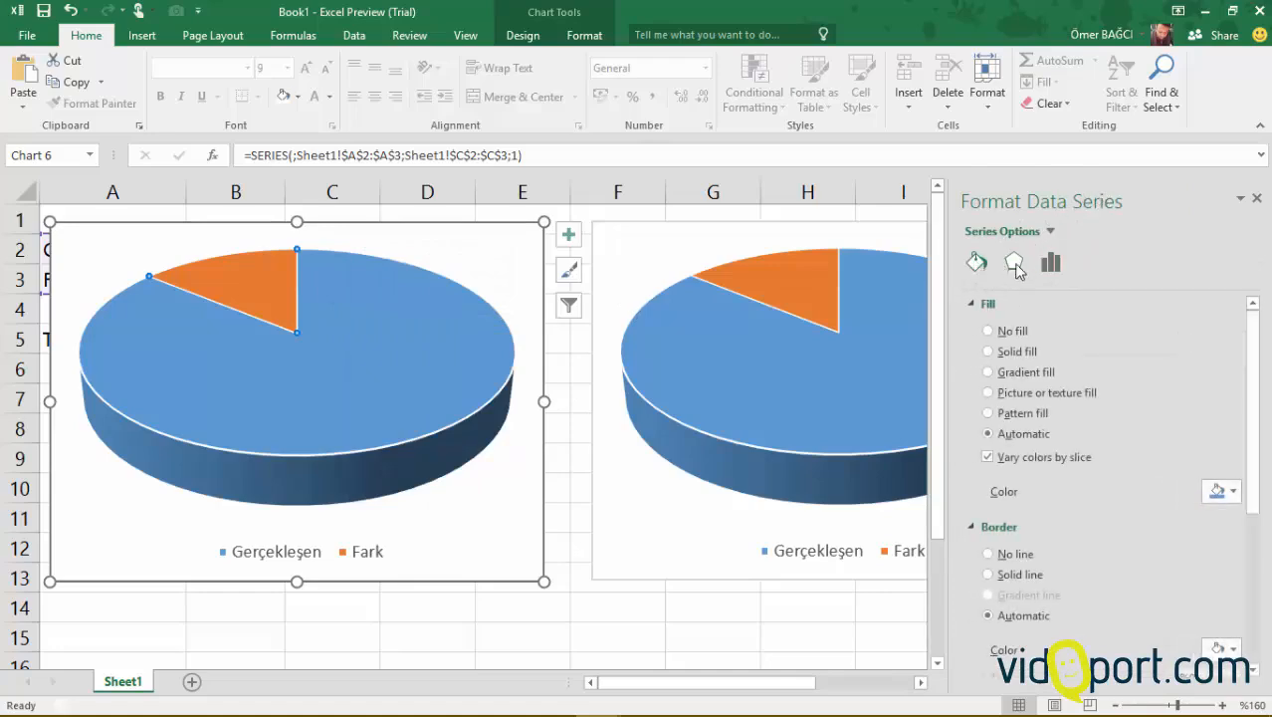
click(1014, 263)
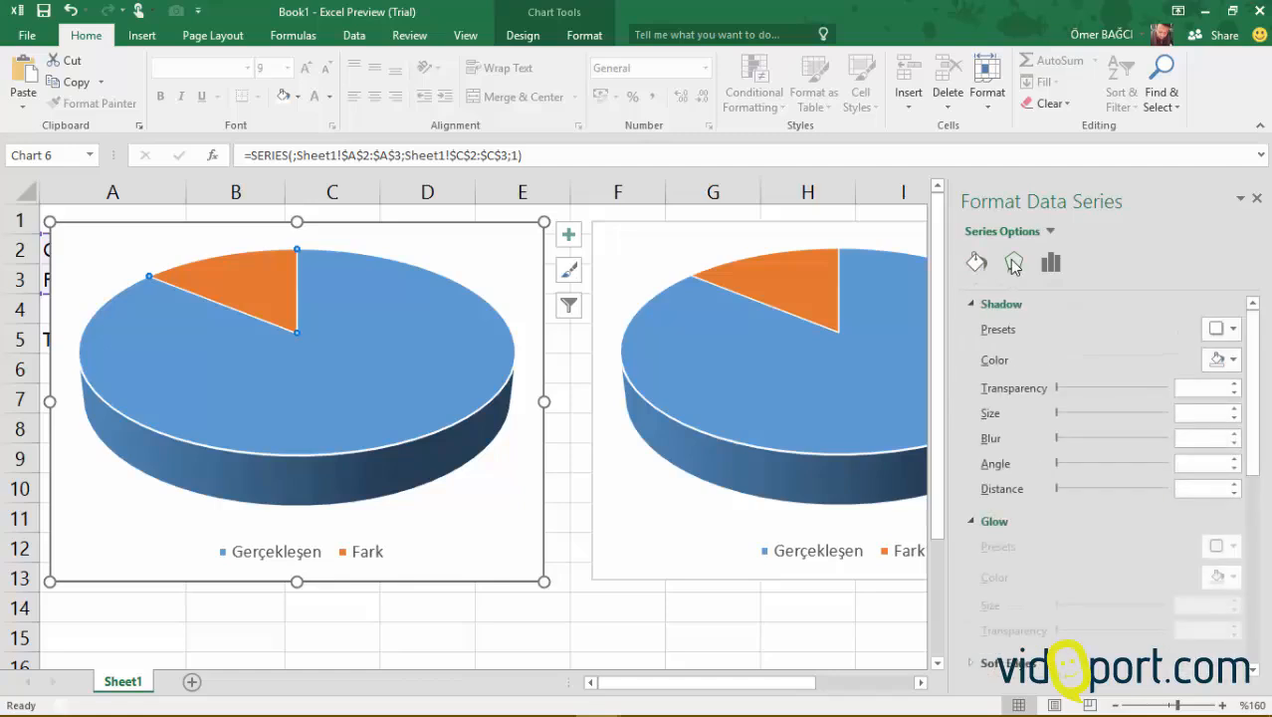
click(1051, 267)
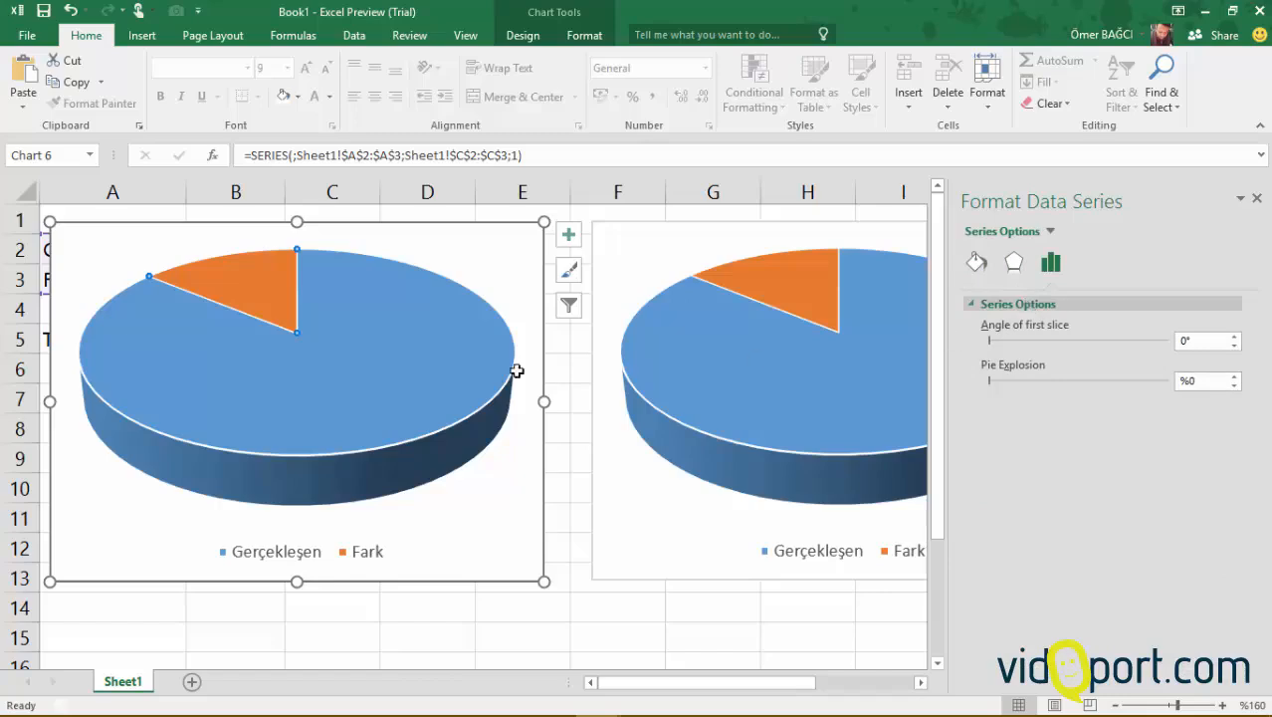
mouse_move(288, 316)
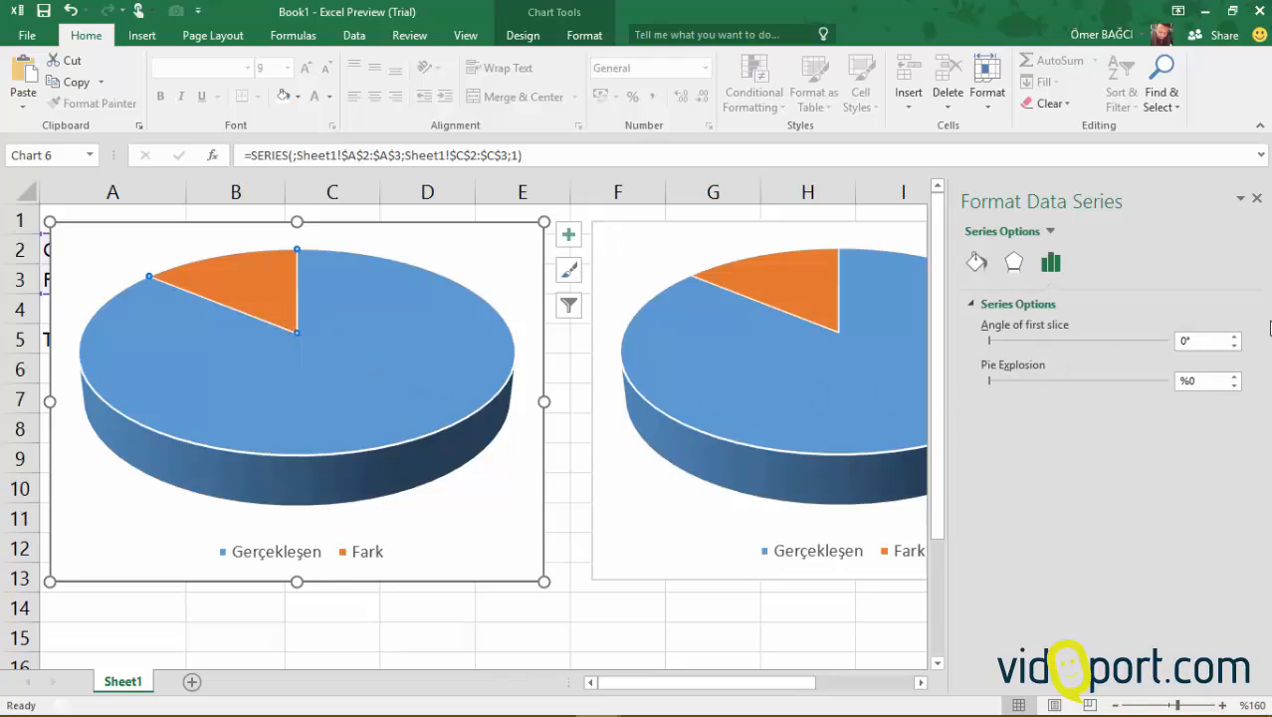
Rotate the original pie chart by setting its angle of first slice to 151°
click(1234, 336)
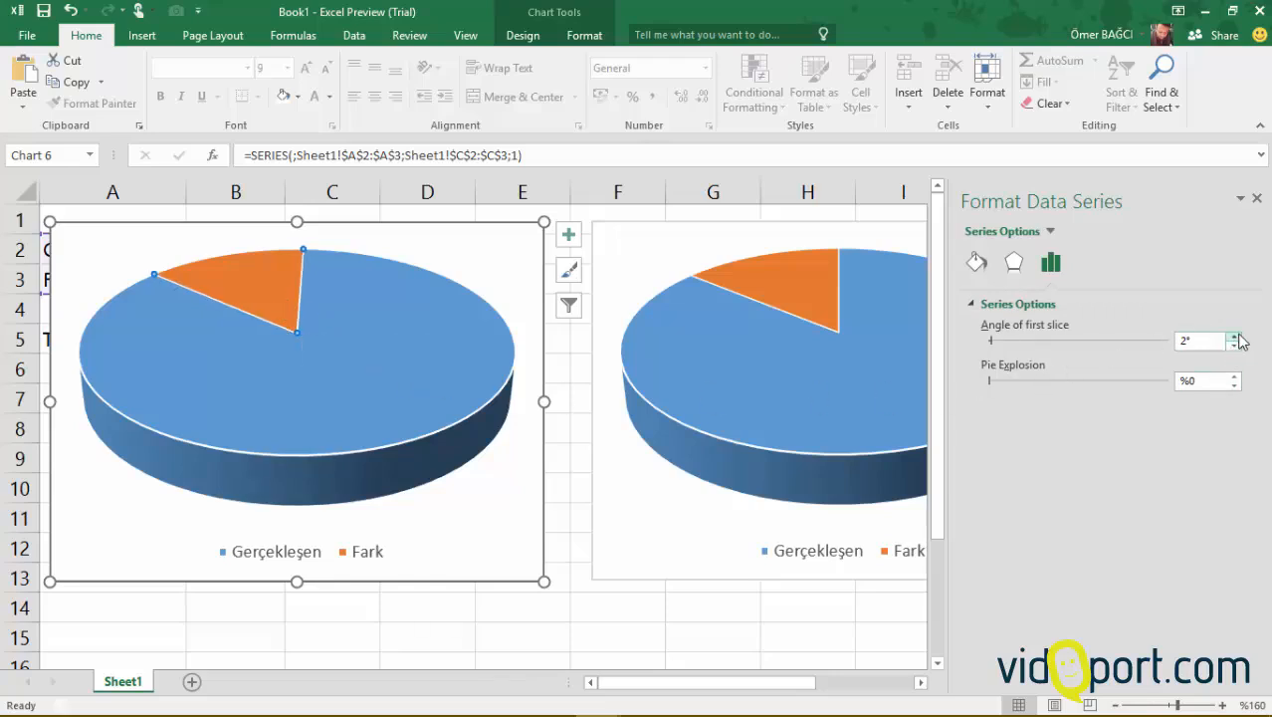
click(1233, 336)
click(1234, 337)
click(1234, 336)
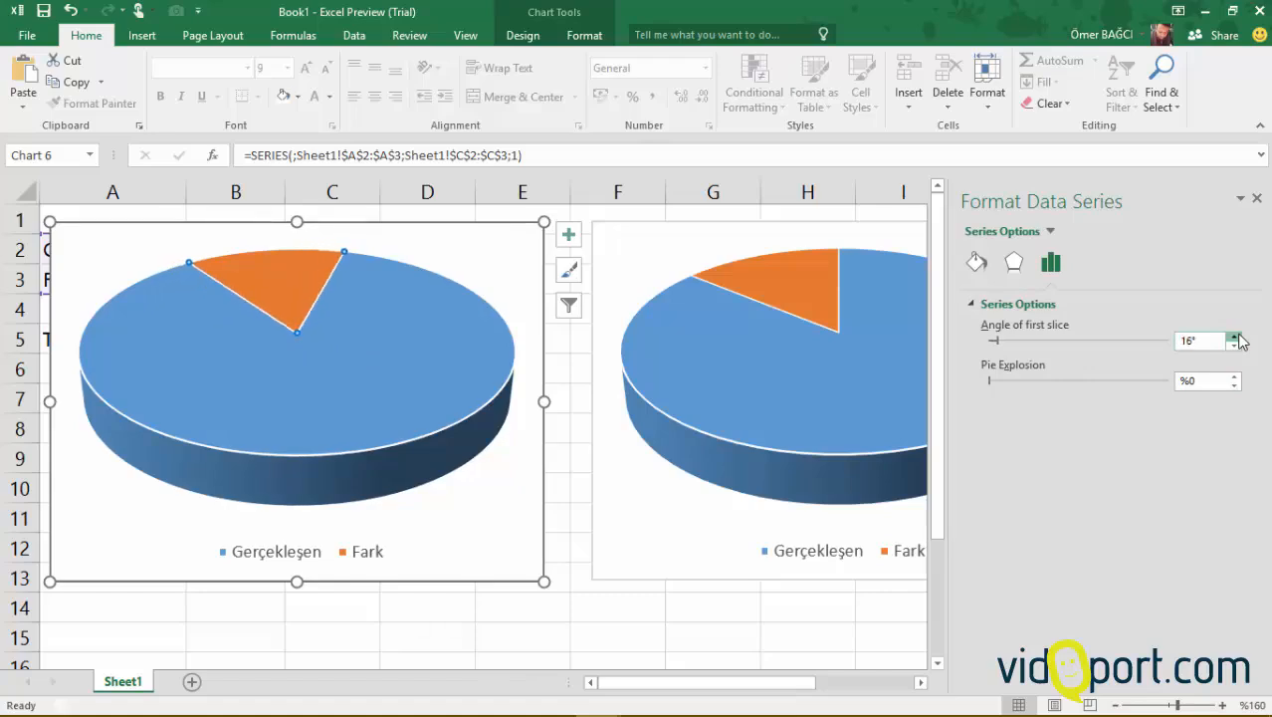
click(1234, 336)
click(1234, 337)
click(1234, 336)
click(1235, 337)
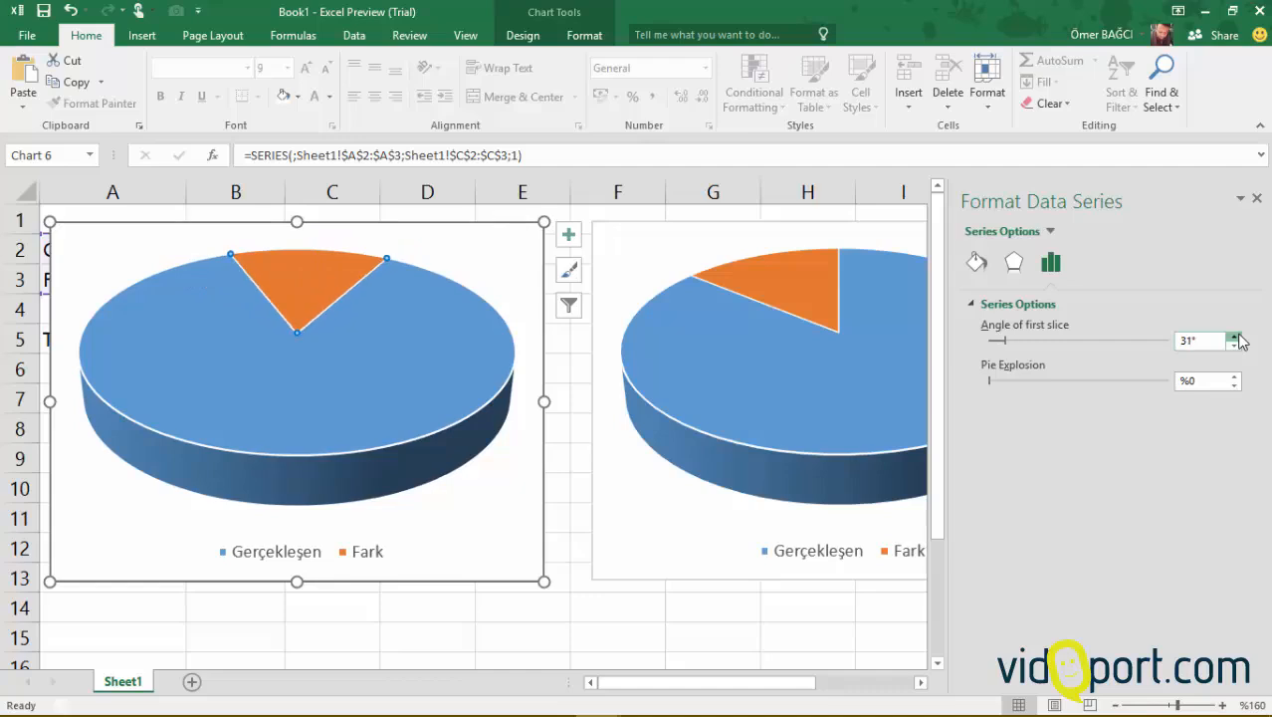
click(1234, 336)
click(1234, 336)
click(1234, 337)
click(1234, 336)
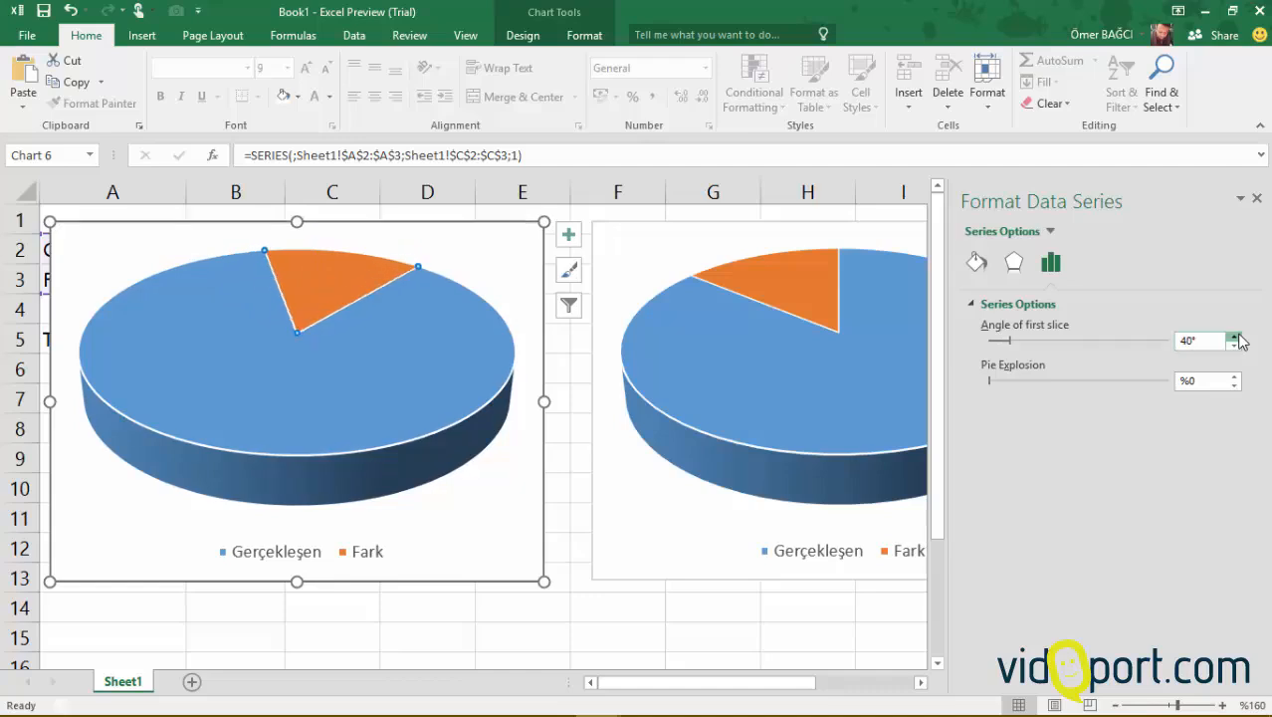
click(1234, 337)
click(1234, 336)
click(1234, 337)
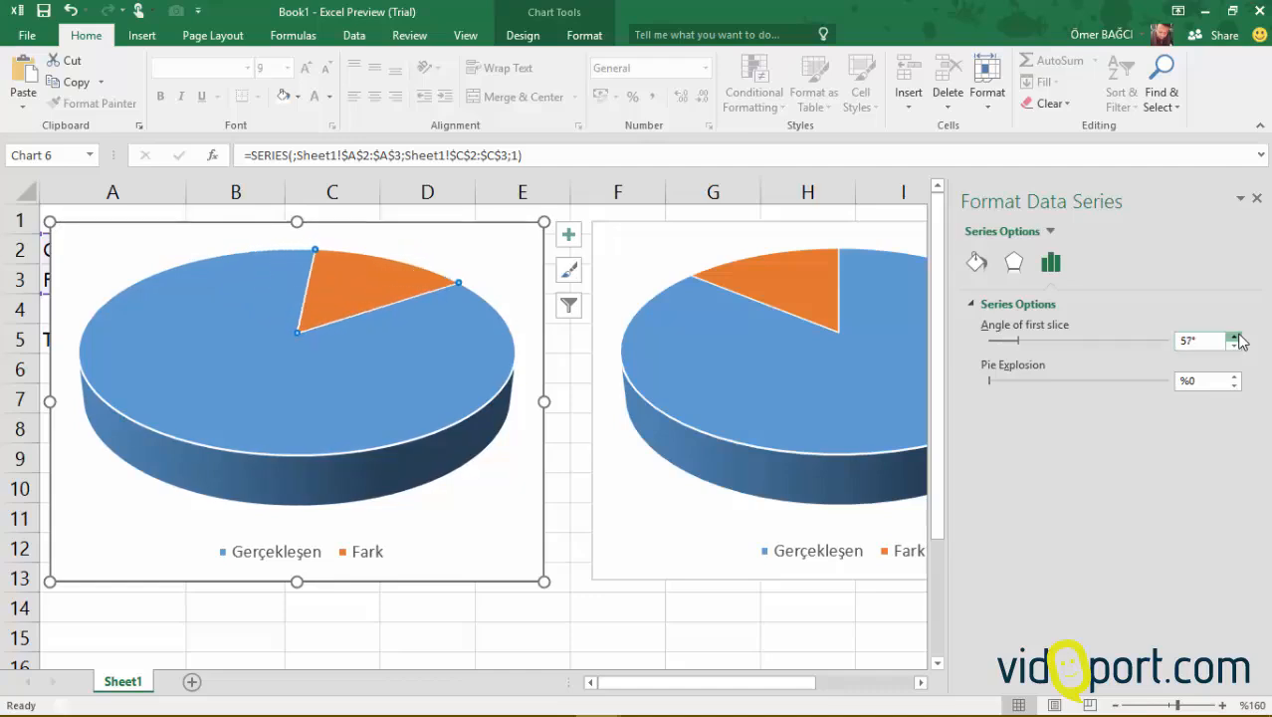
click(1235, 337)
click(1235, 336)
click(1234, 336)
click(1234, 337)
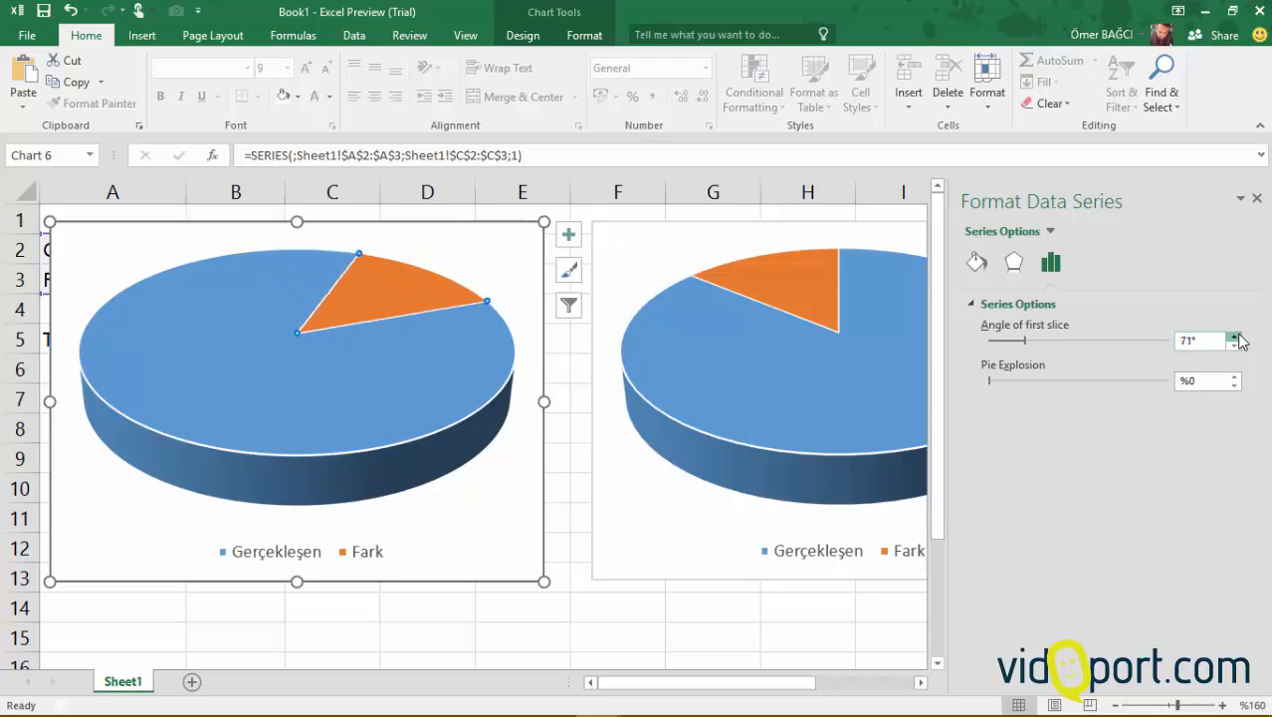
click(1234, 336)
click(1234, 337)
click(1234, 337)
click(1234, 337)
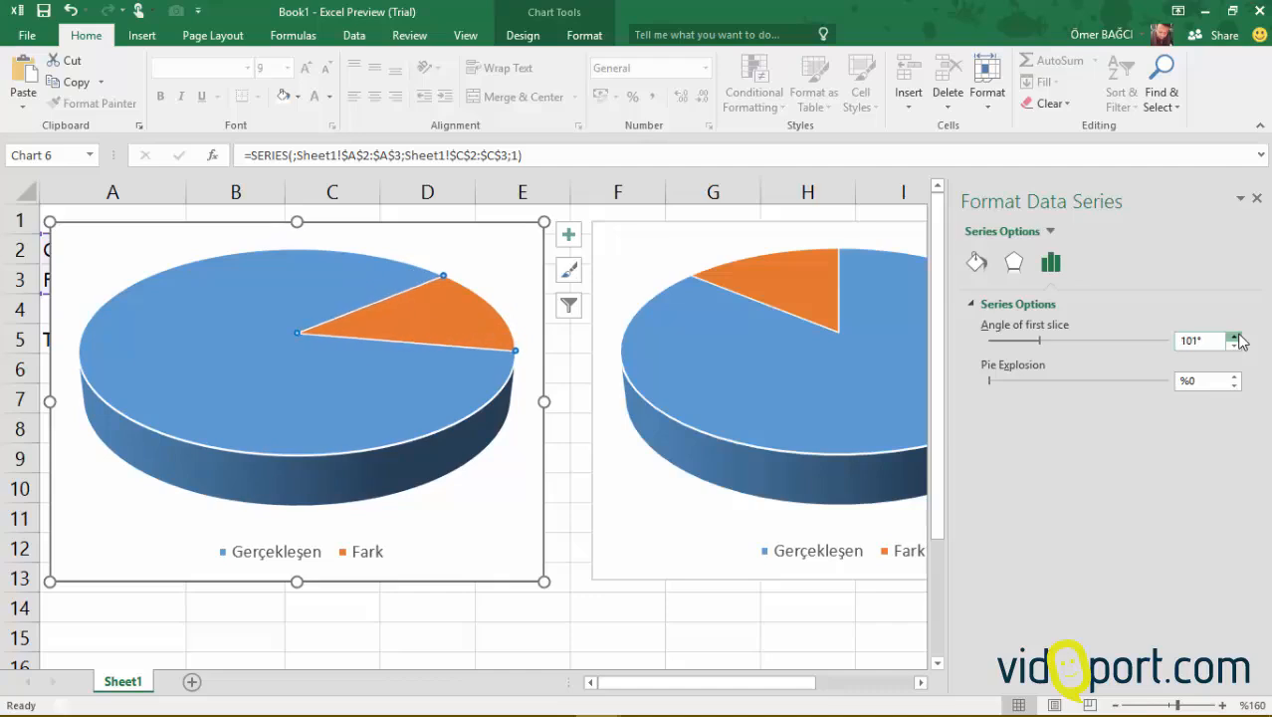
click(1235, 336)
click(1234, 337)
click(1234, 336)
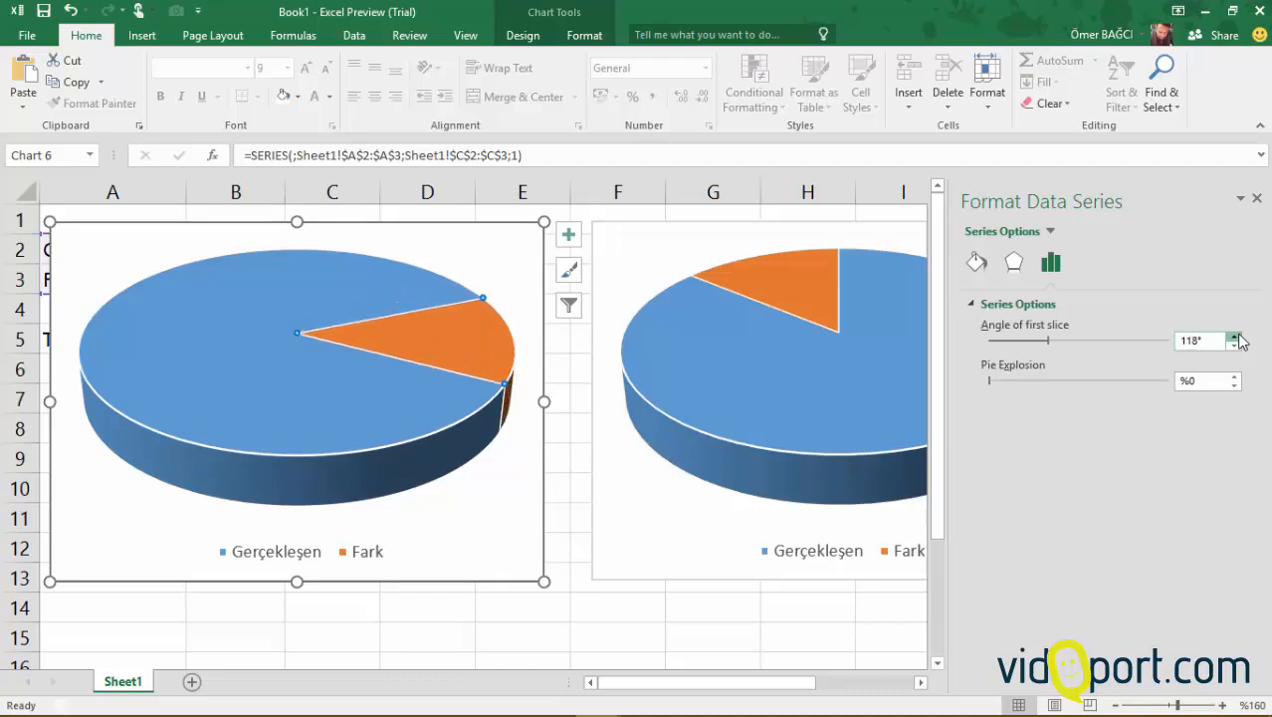
click(1234, 336)
click(1234, 337)
click(1234, 336)
click(1234, 337)
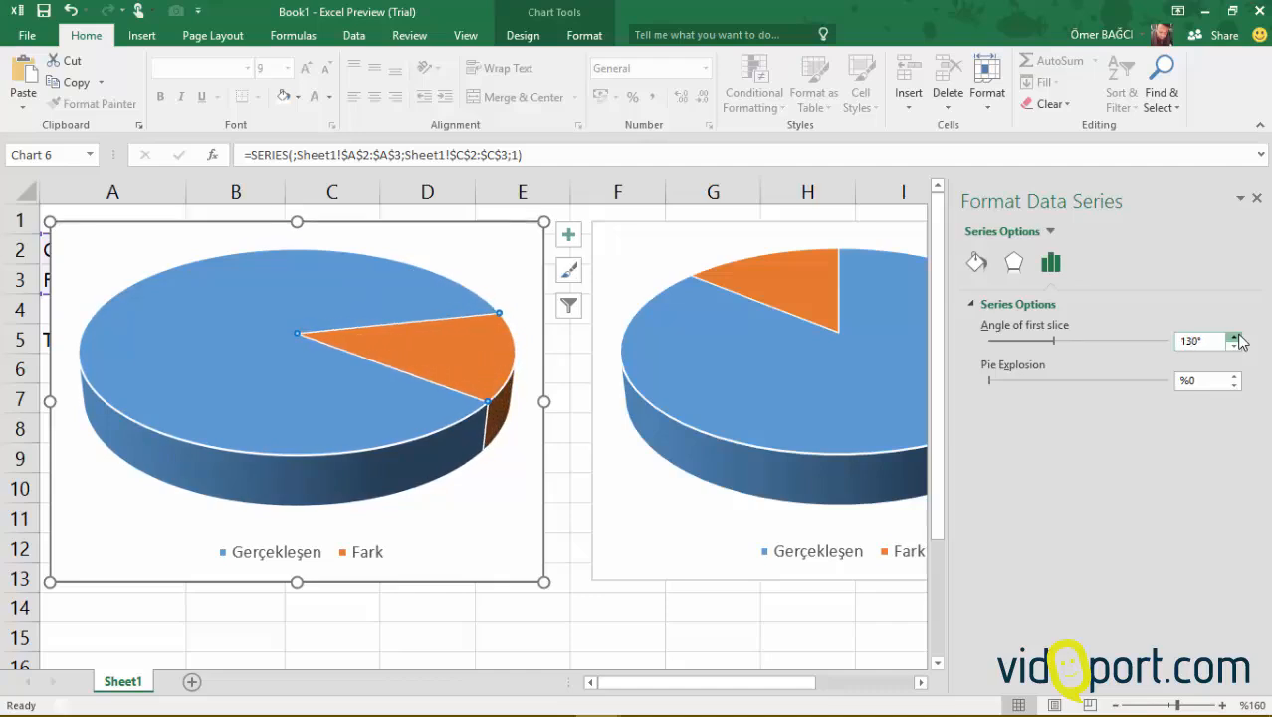
click(1235, 337)
click(1234, 336)
click(1235, 336)
click(1235, 336)
click(1234, 337)
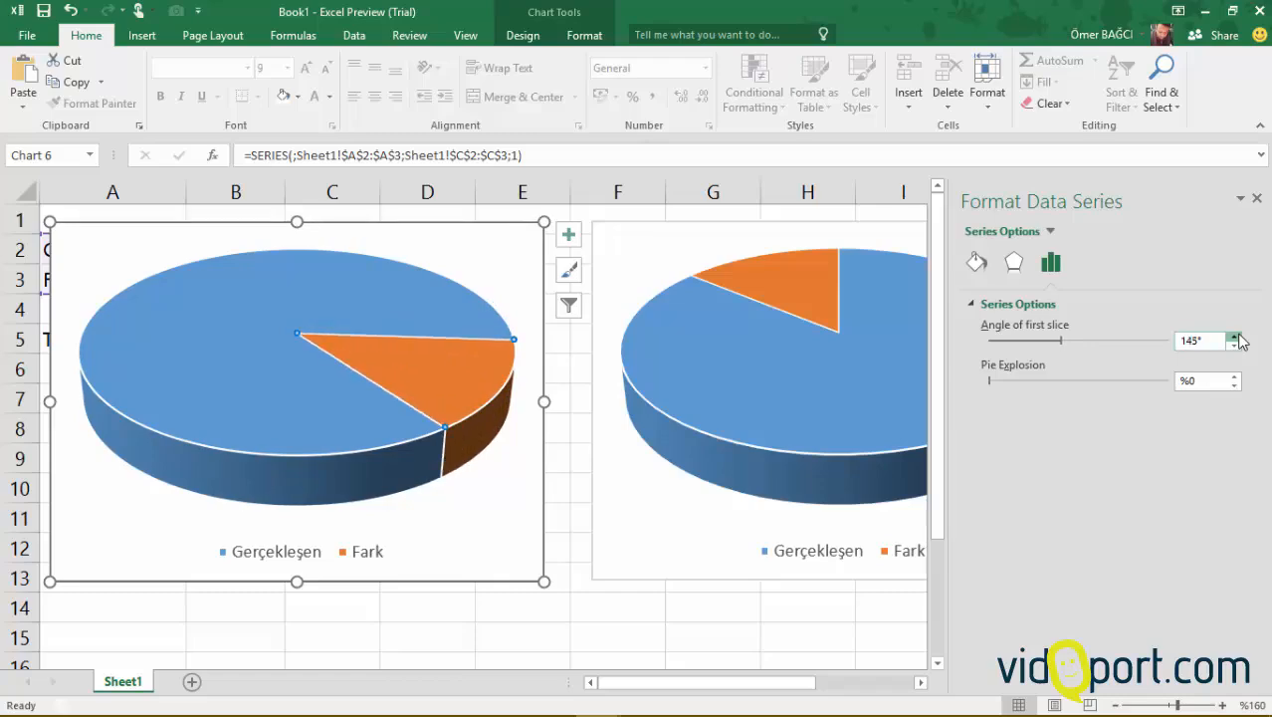
click(1234, 337)
click(1235, 337)
click(1234, 337)
click(1234, 337)
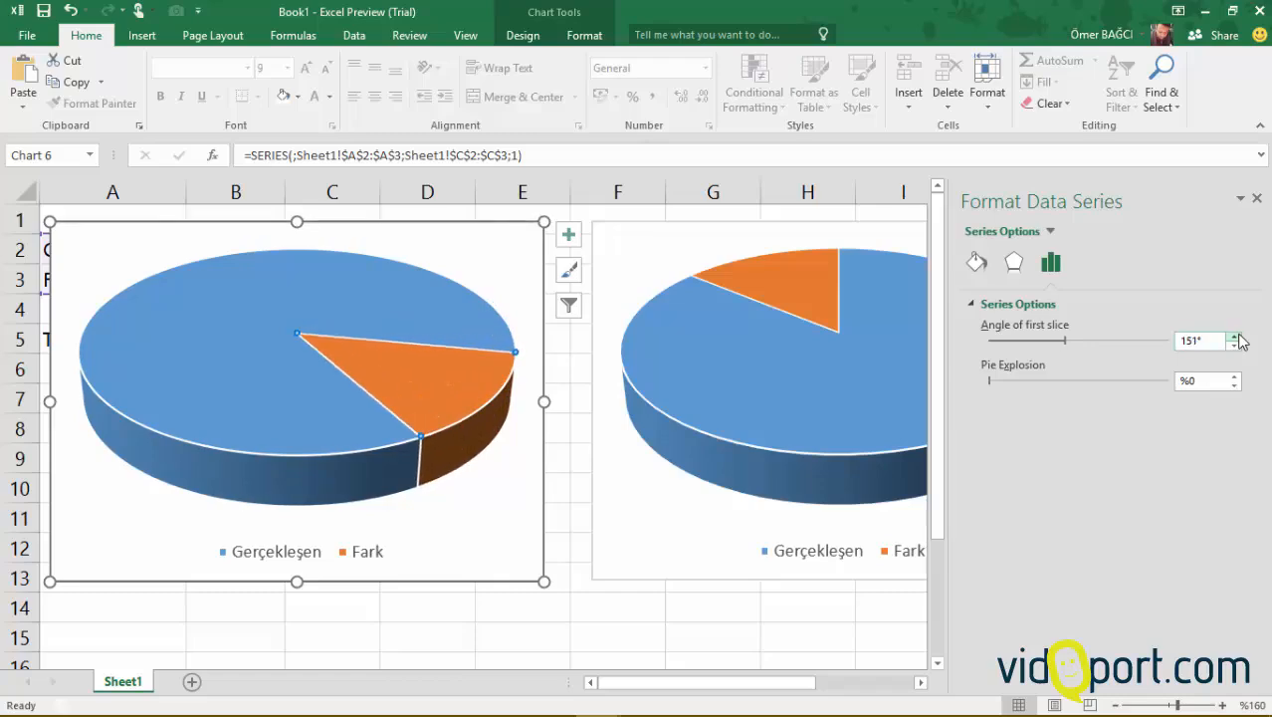
Set the original pie chart's angle of first slice to 150° and its pie explosion to 6%
click(1235, 344)
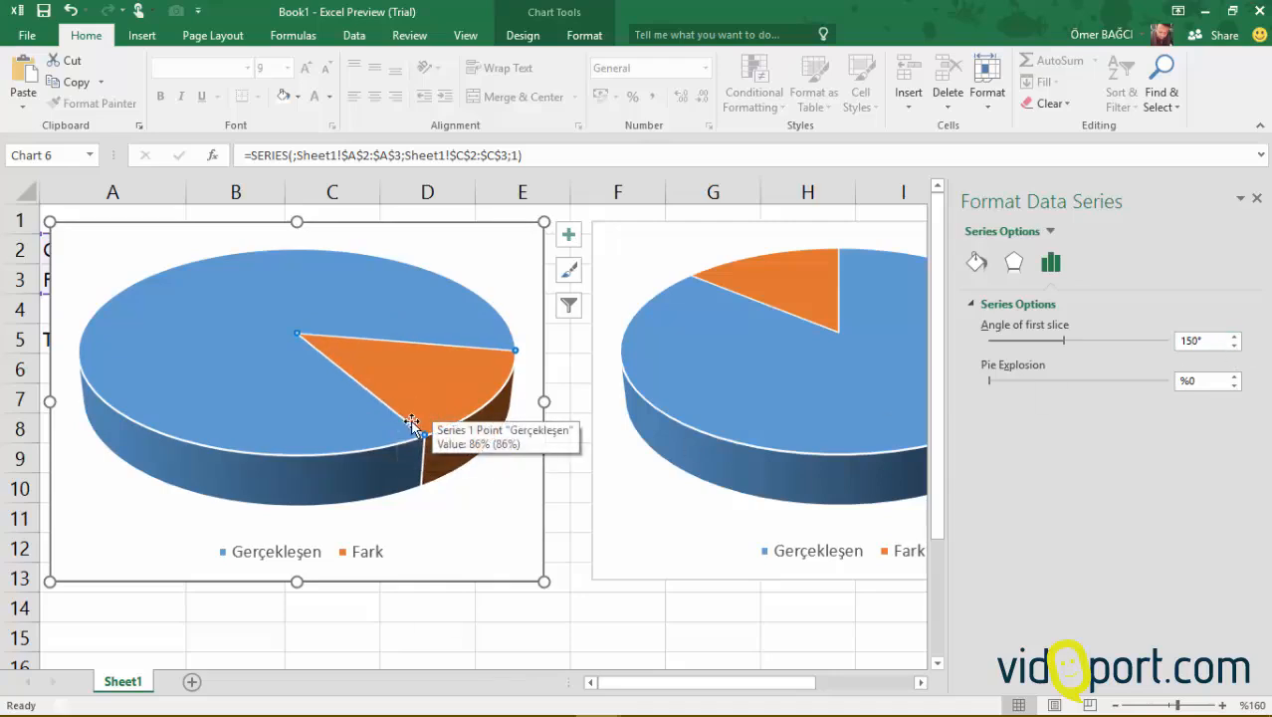
click(1235, 377)
click(1235, 377)
click(1236, 377)
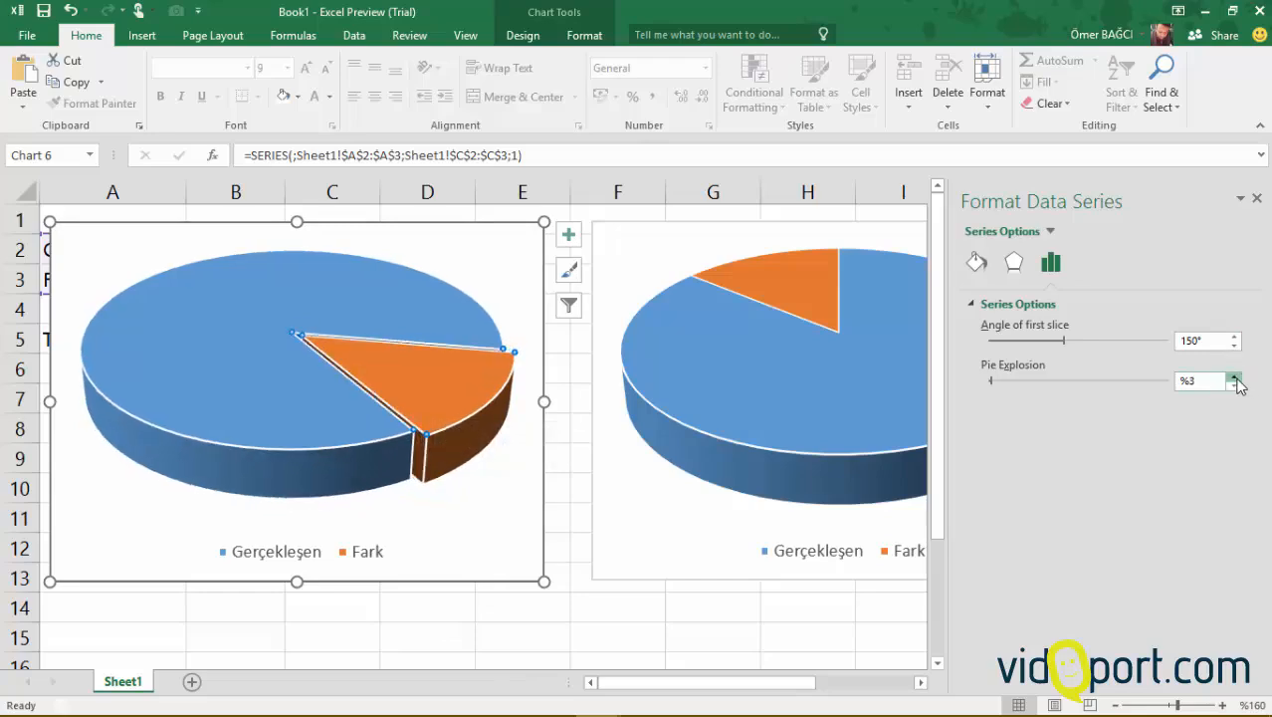
click(1235, 377)
click(1235, 377)
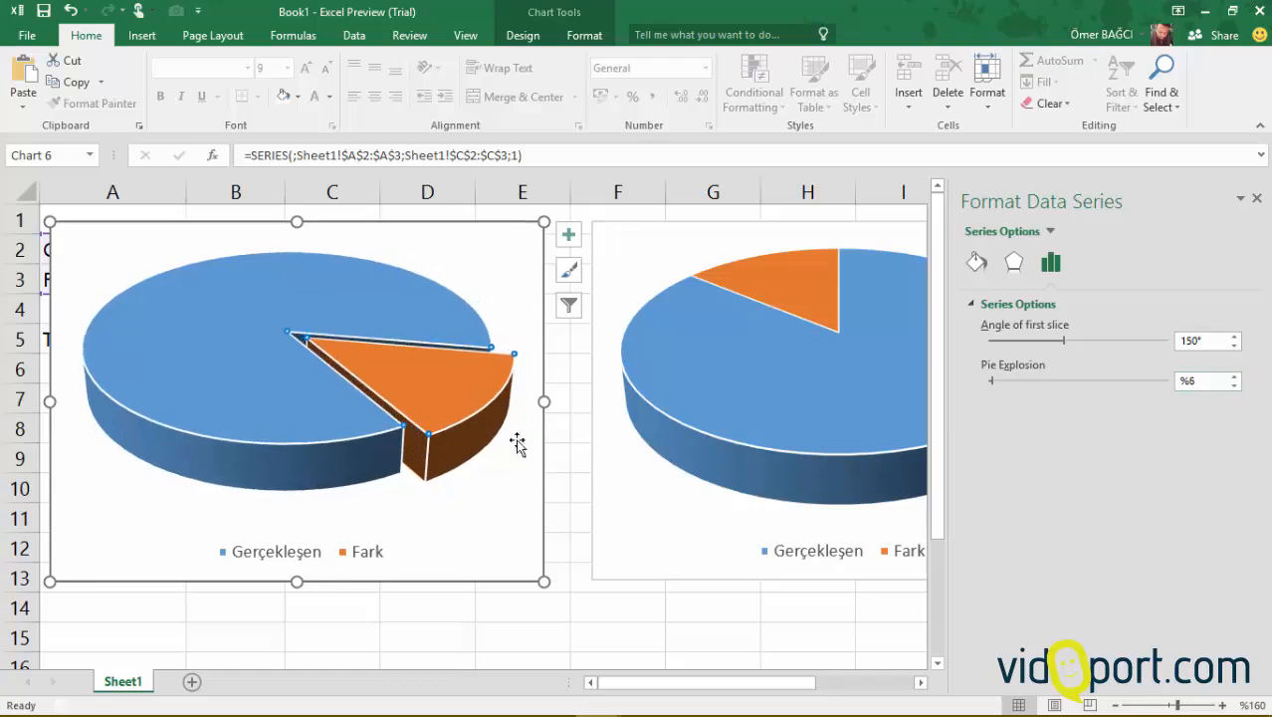
Hide the Fark slice of the original pie chart by giving it no fill and no border line
click(419, 411)
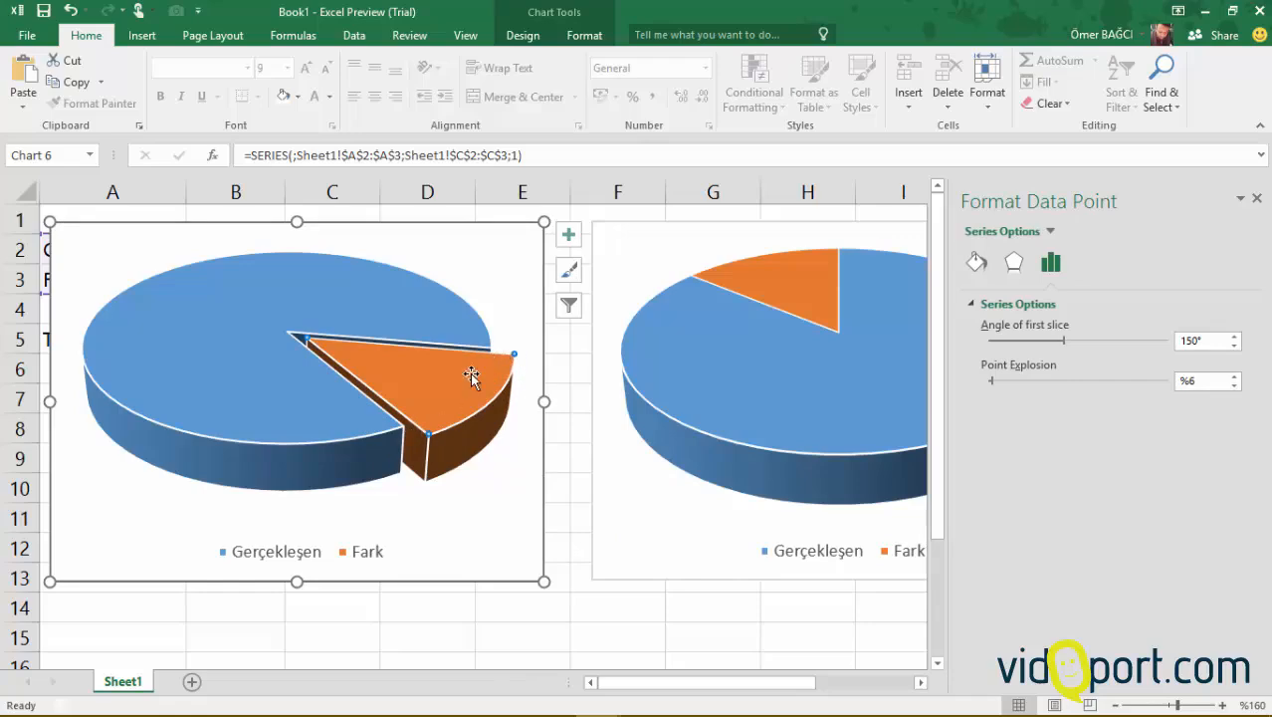
click(977, 262)
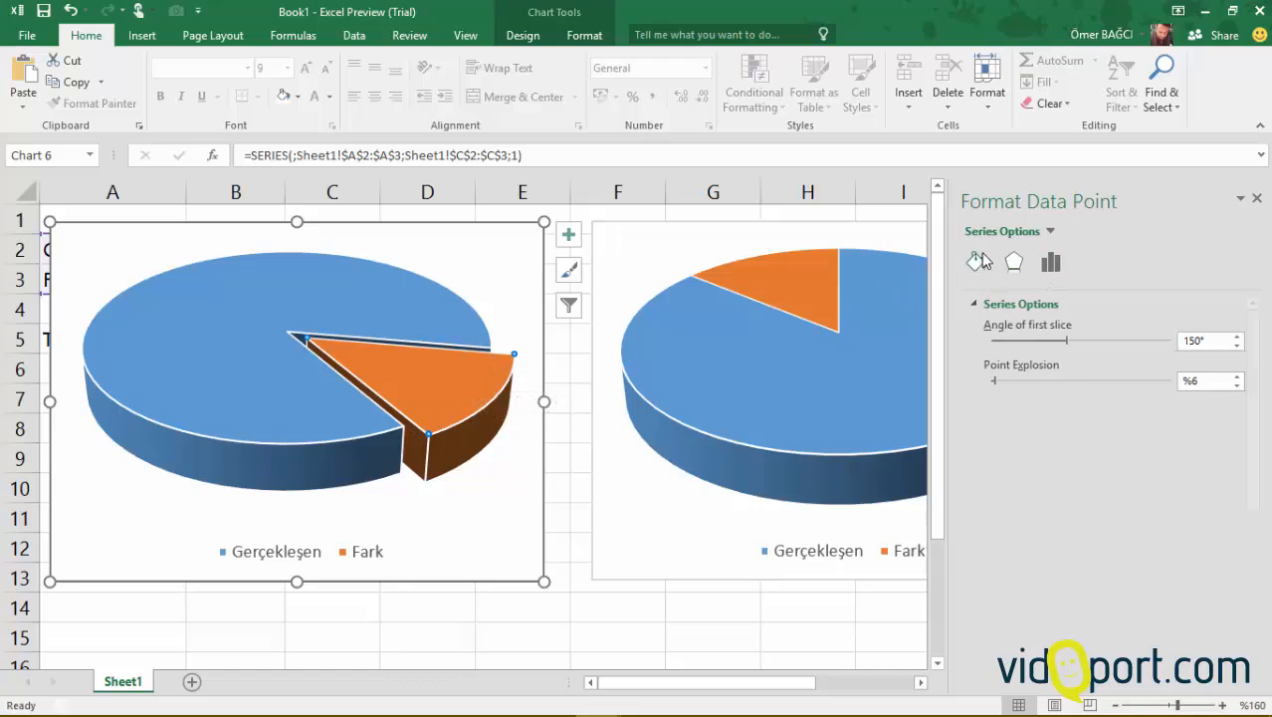
click(1001, 338)
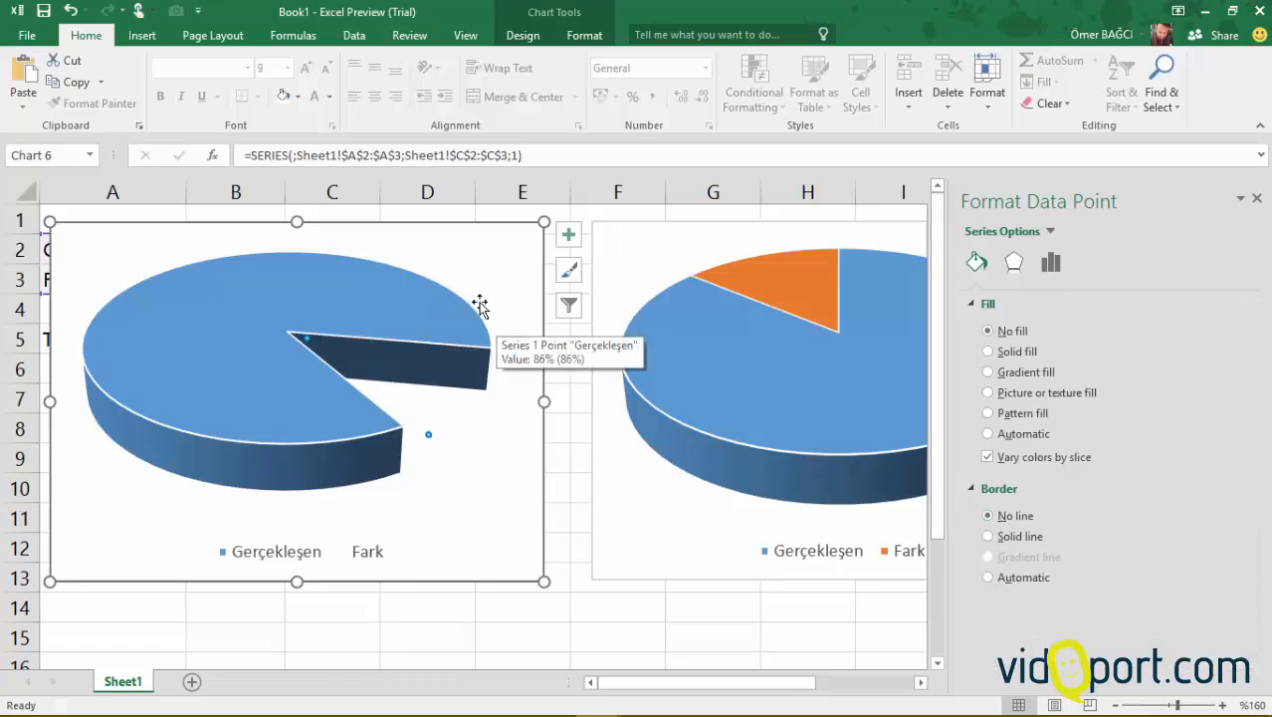
Delete the Fark entry from the original pie chart's legend
click(367, 556)
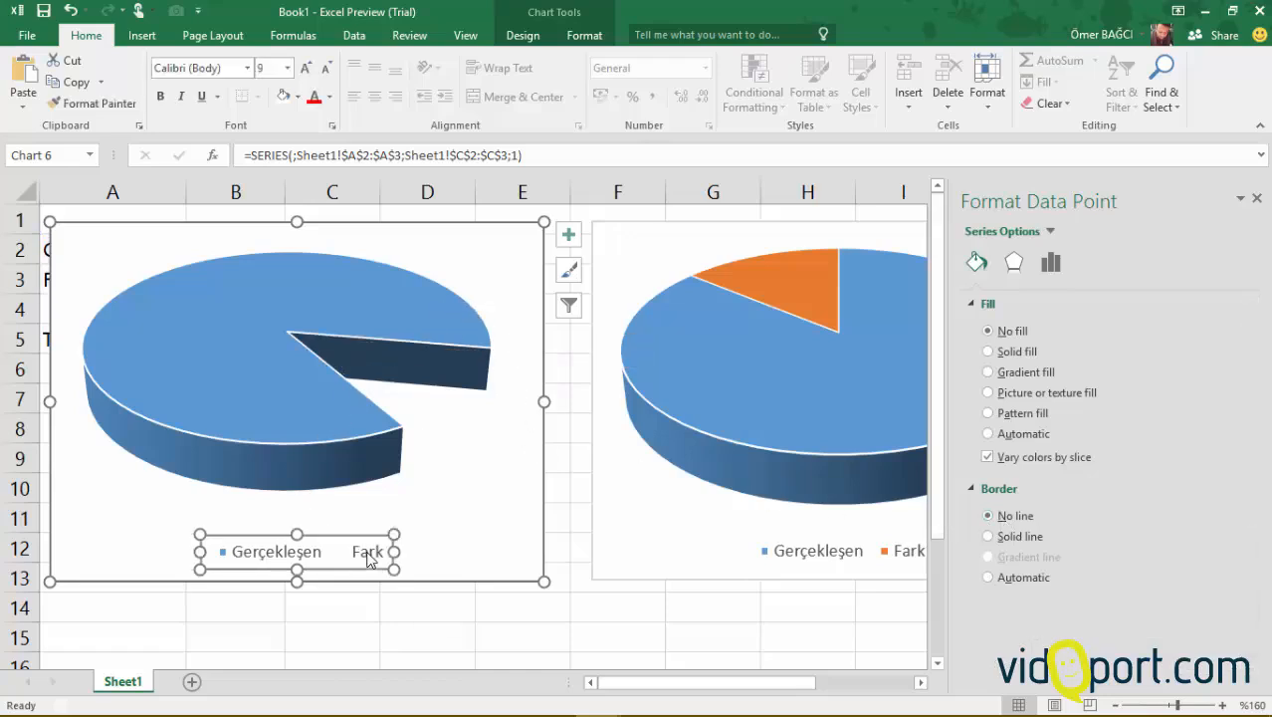
click(368, 554)
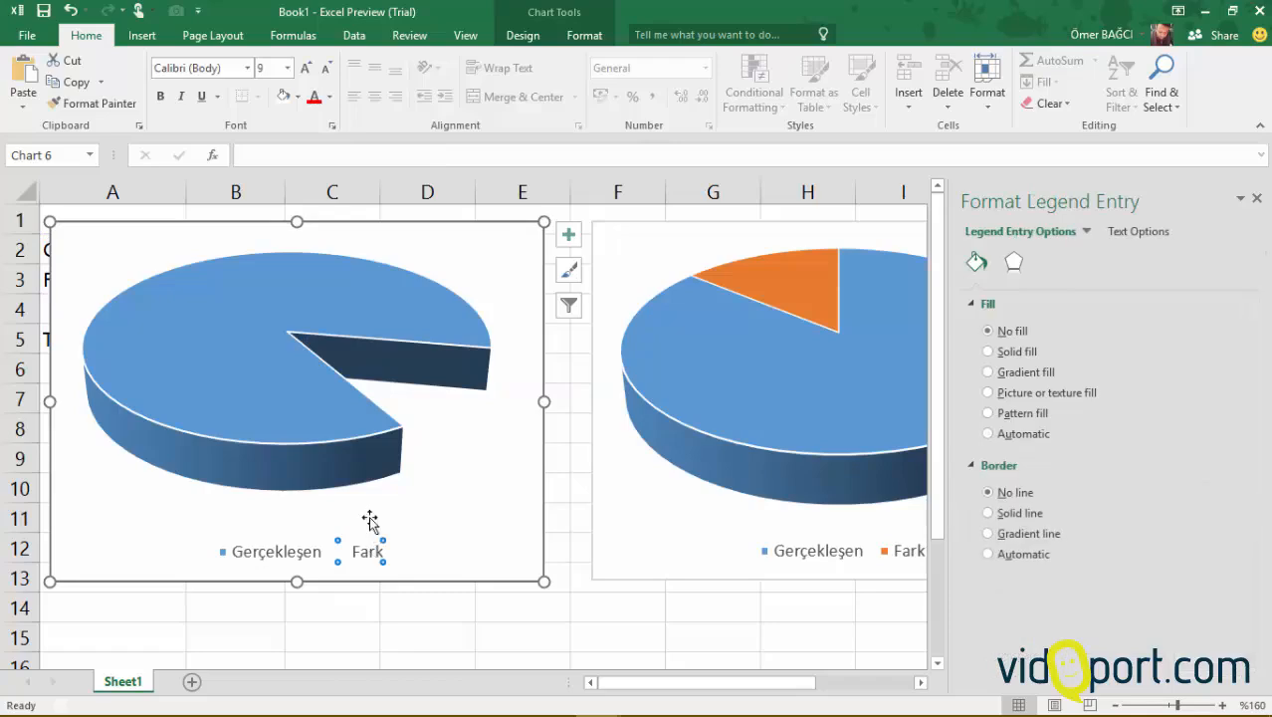
key(Delete)
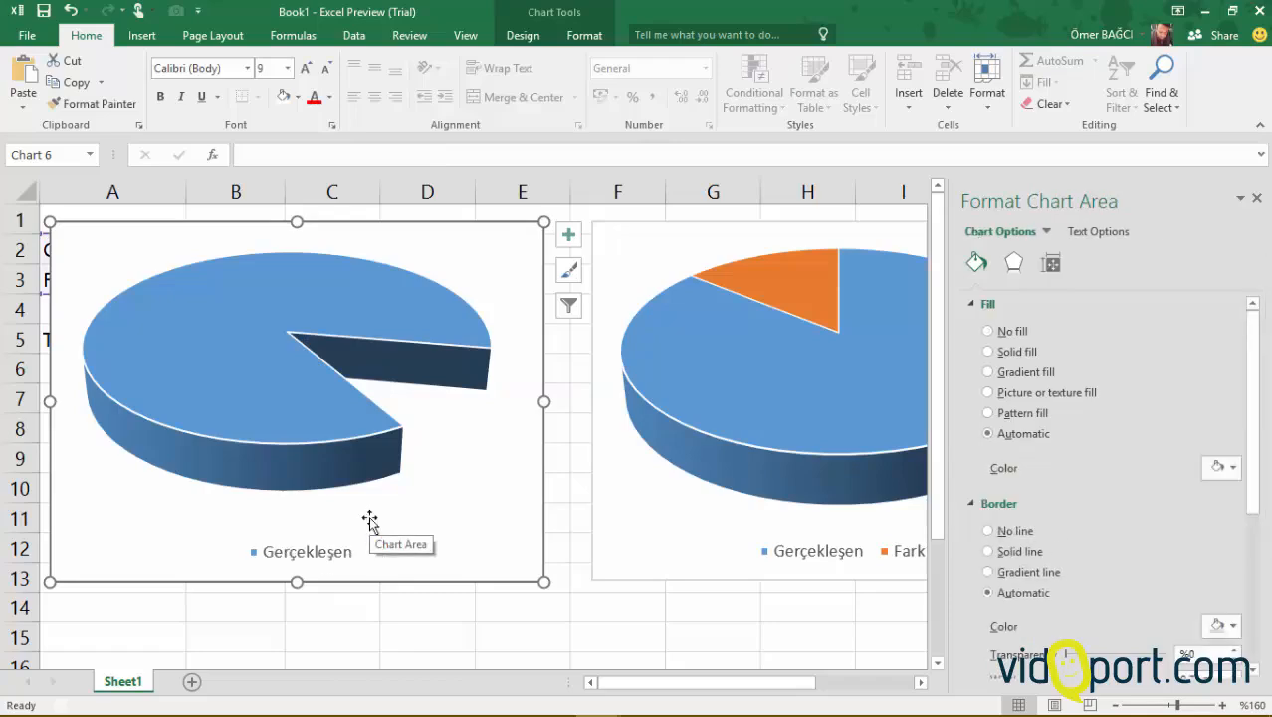
Set the angle of first slice to 150° for the copied pie chart
click(839, 408)
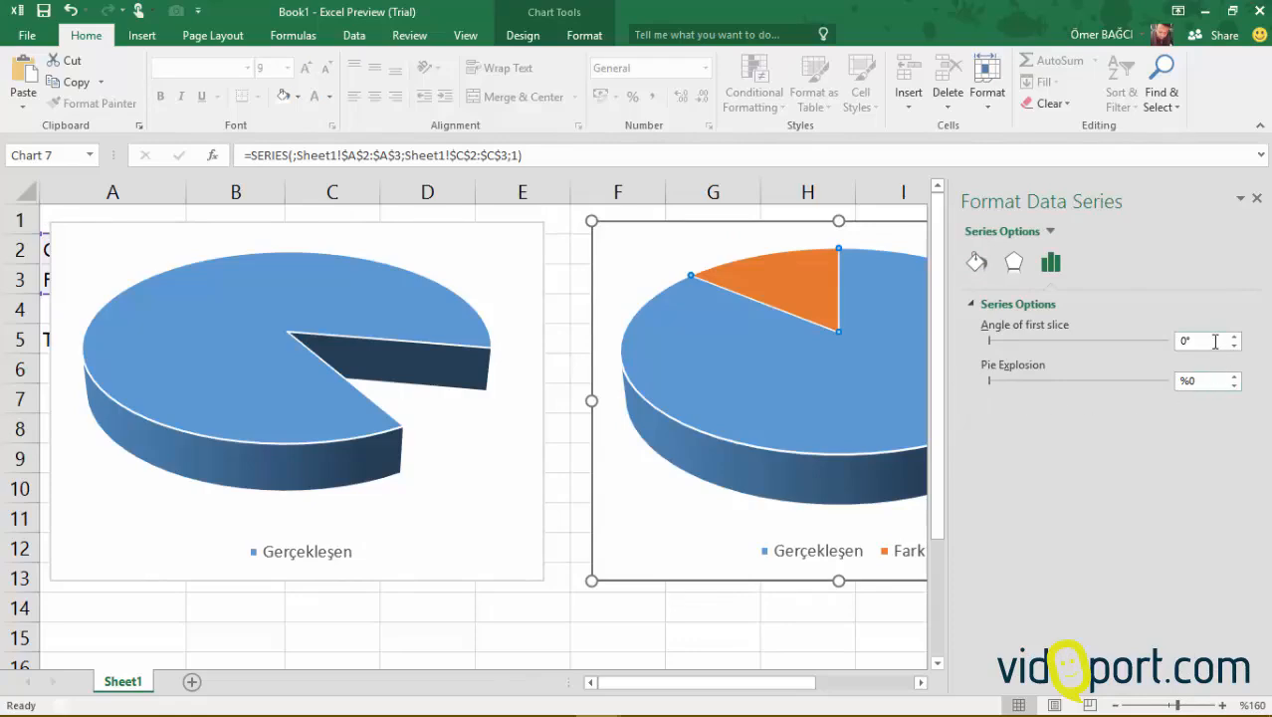
drag(1214, 342, 1176, 344)
text(150)
key(Return)
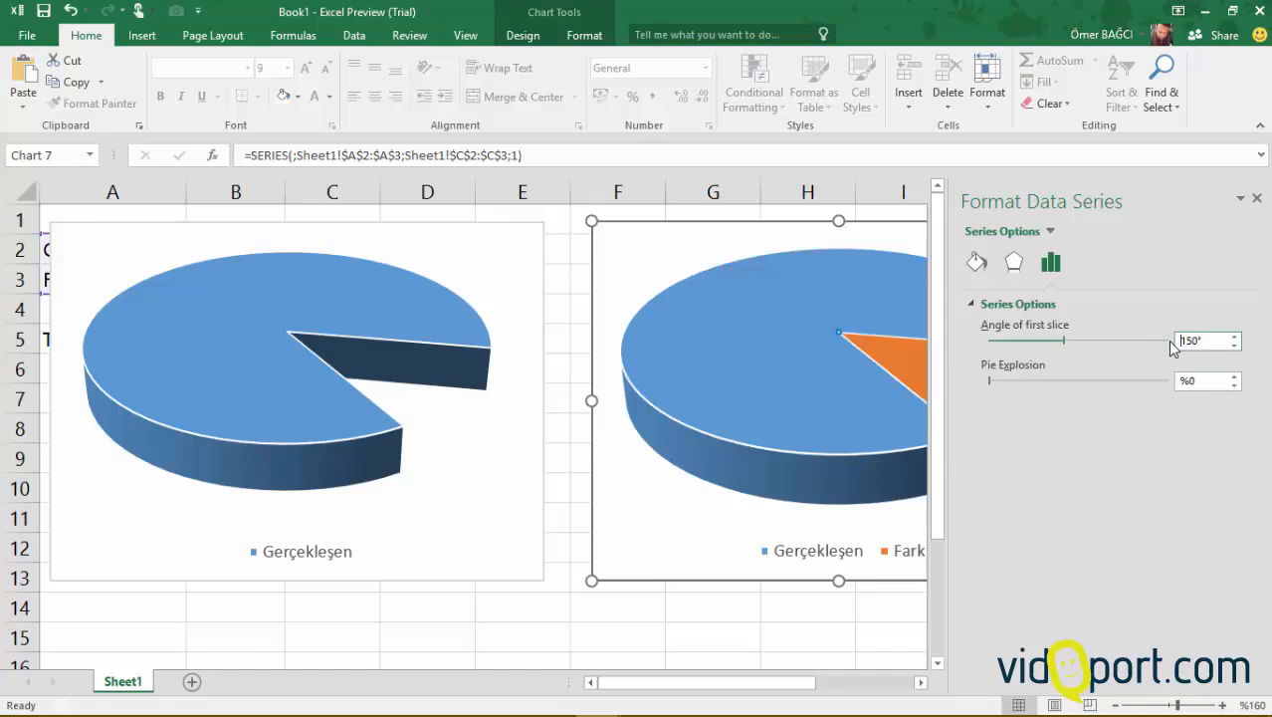
Try a 2% pie explosion on the copied pie chart and lower it back to 0%
click(921, 683)
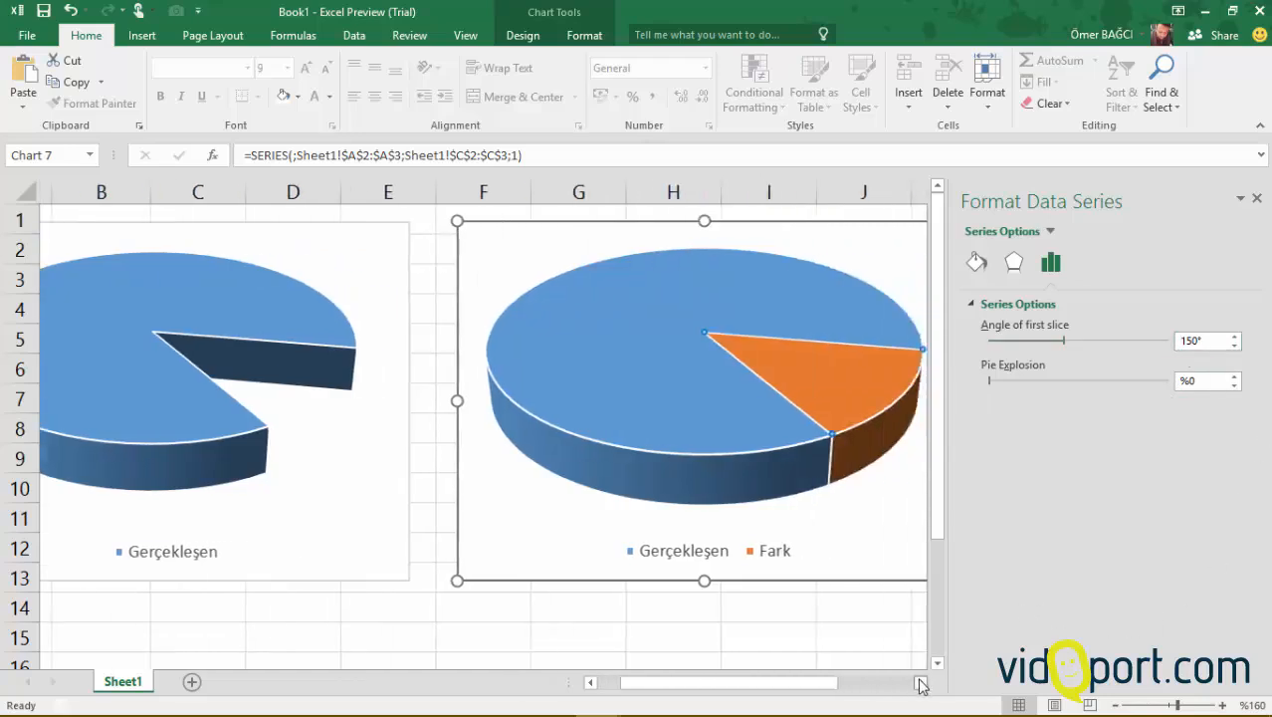
click(921, 683)
click(921, 683)
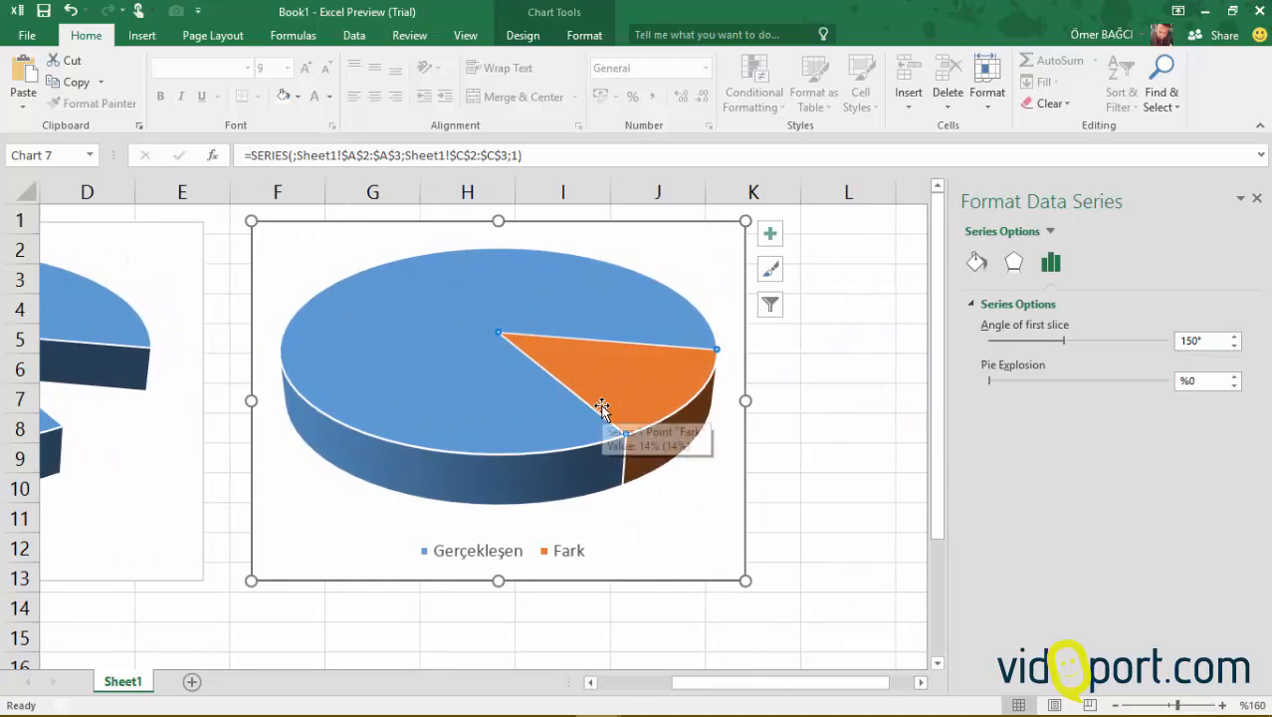
click(1234, 378)
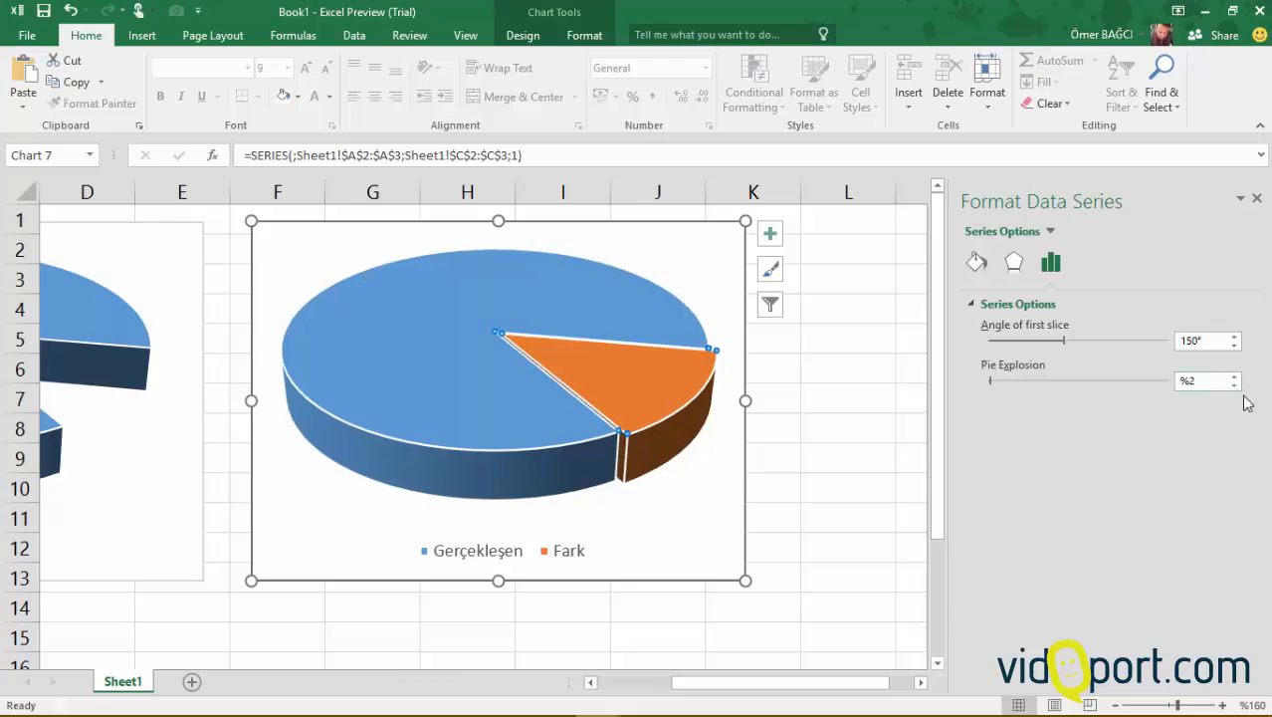
click(1234, 389)
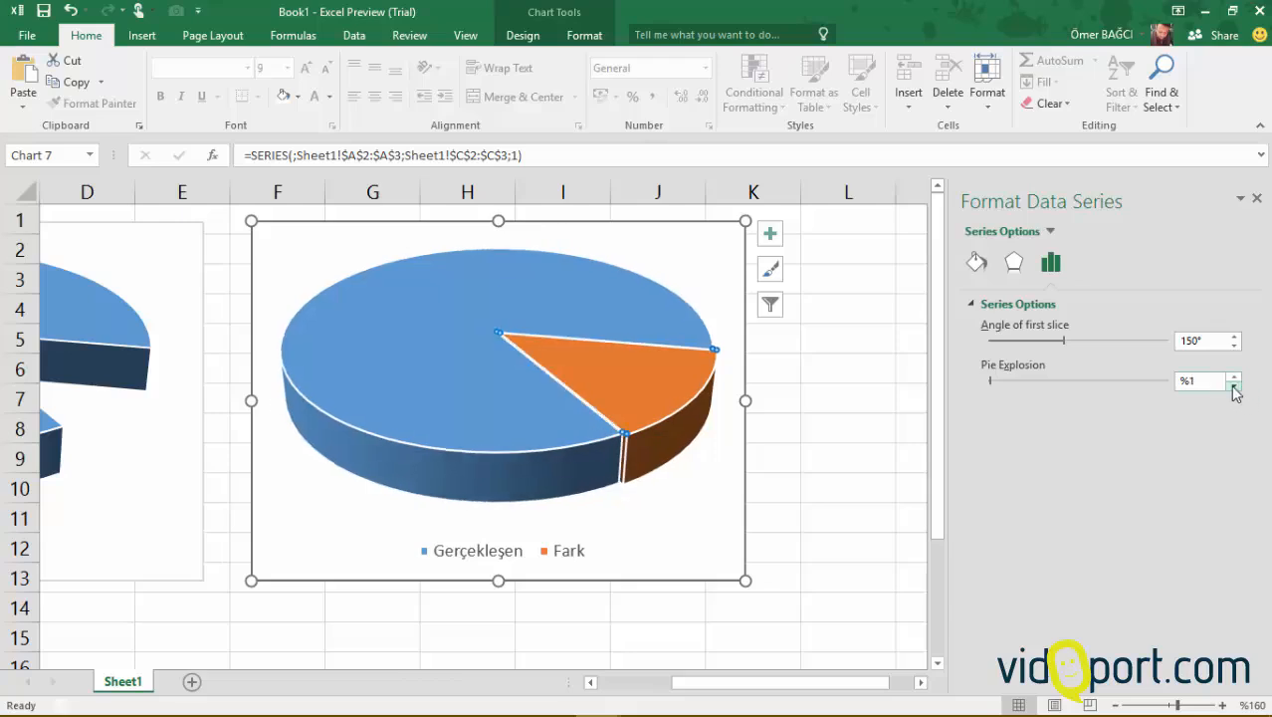
Hide the Gerçekleşen slice of the copied pie chart by giving it no fill and no border line
click(437, 411)
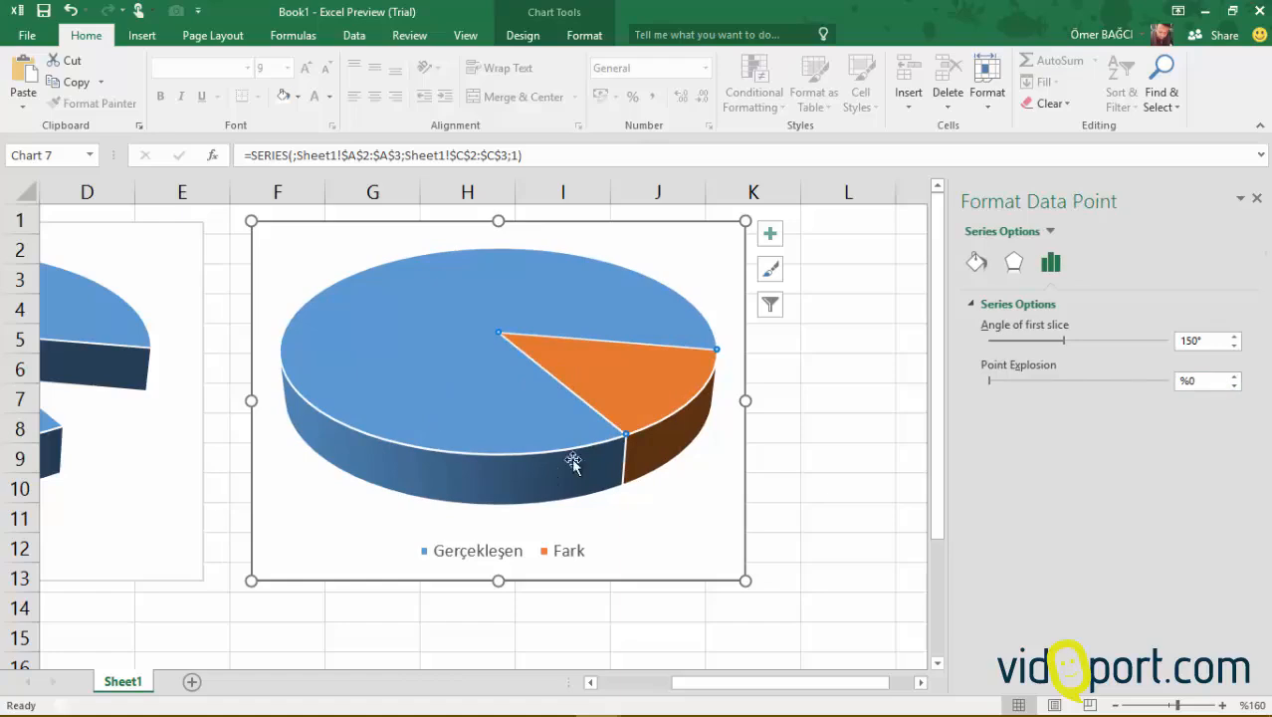
mouse_move(634, 391)
click(976, 263)
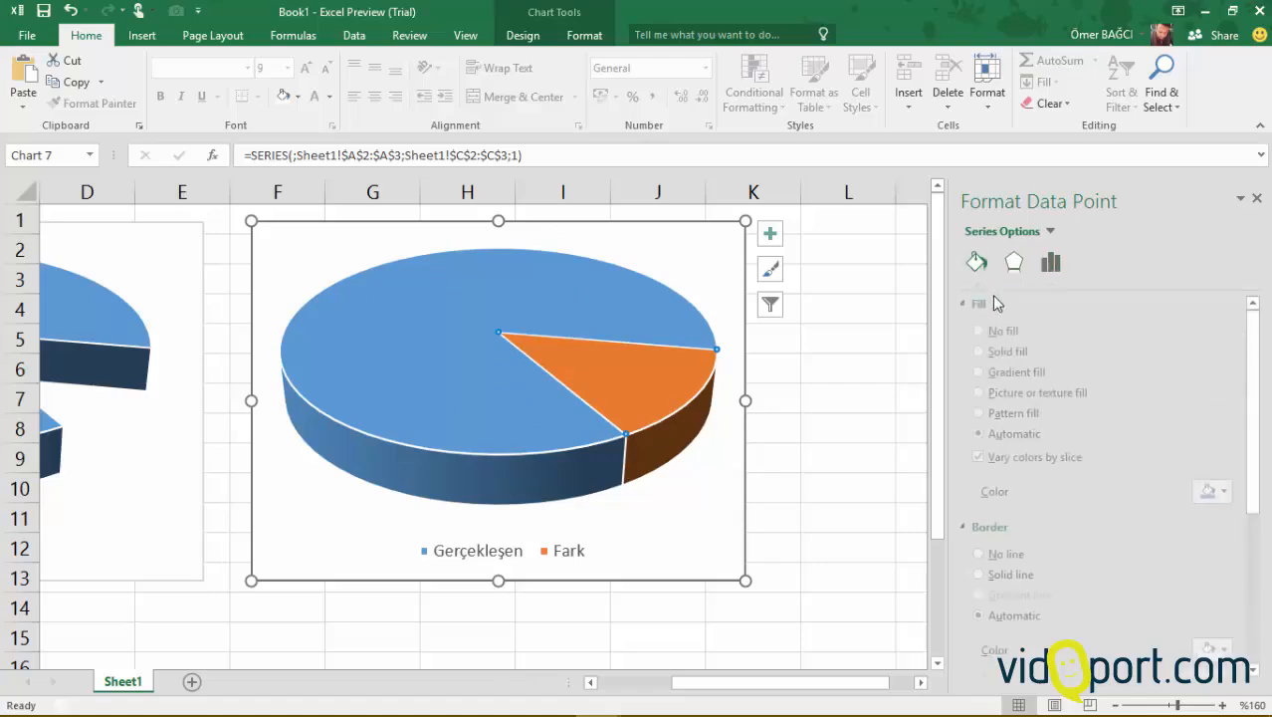
click(1000, 334)
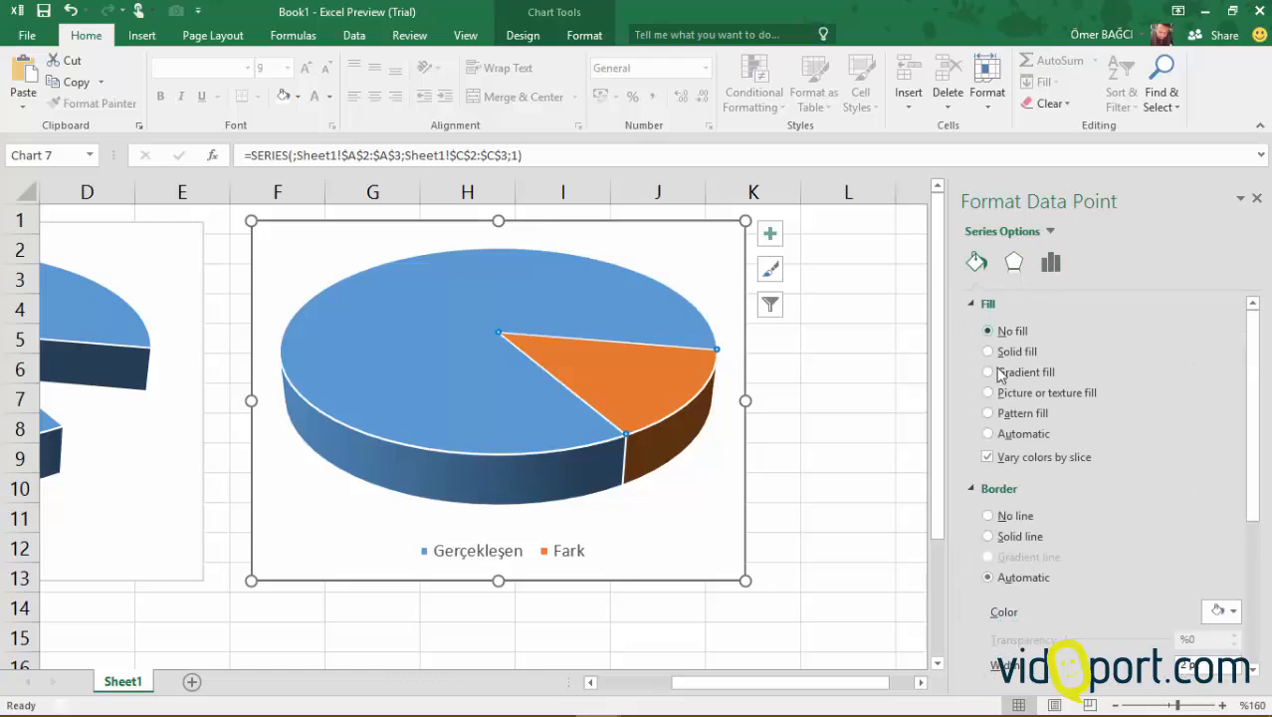
click(1007, 518)
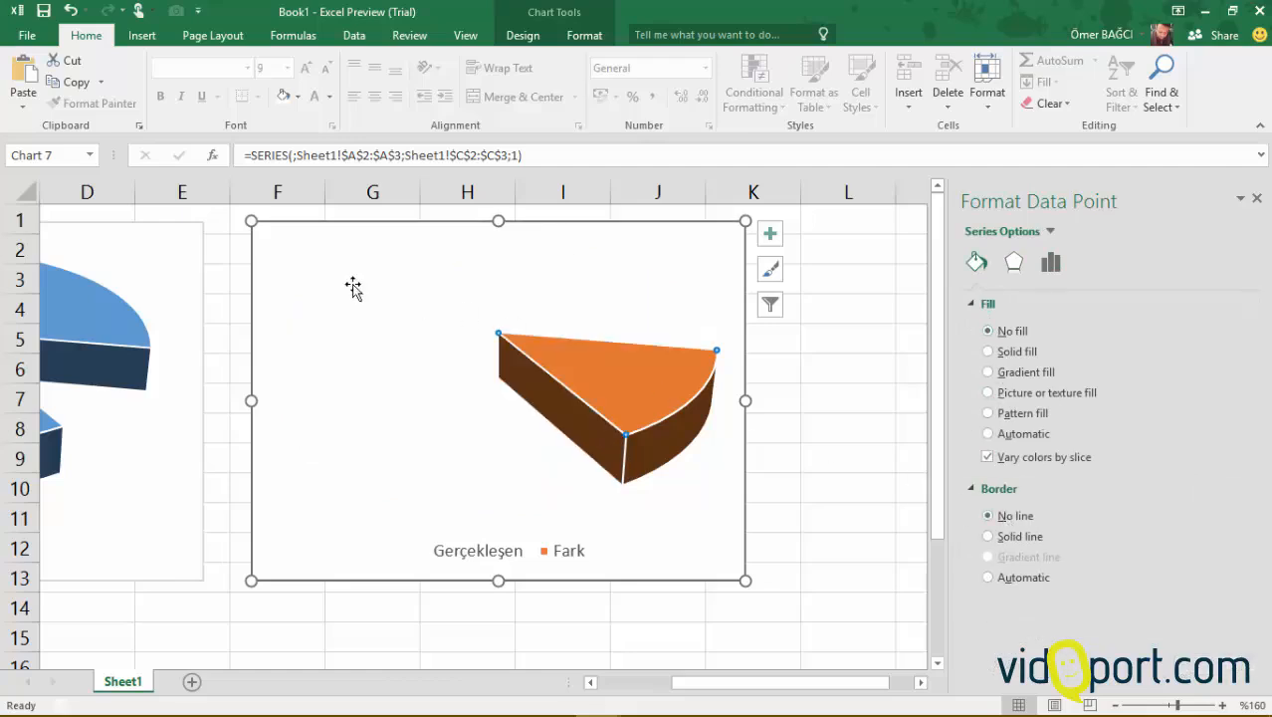
Delete the Gerçekleşen entry from the copied pie chart's legend
click(468, 555)
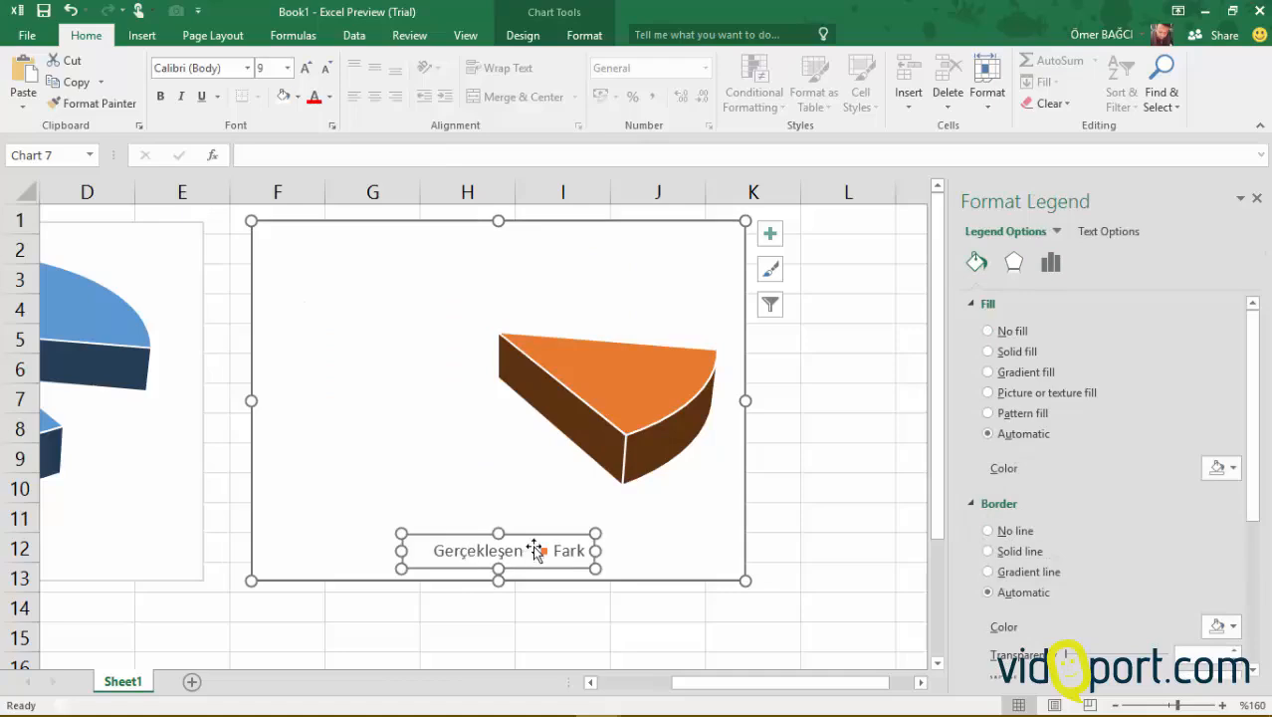
click(485, 553)
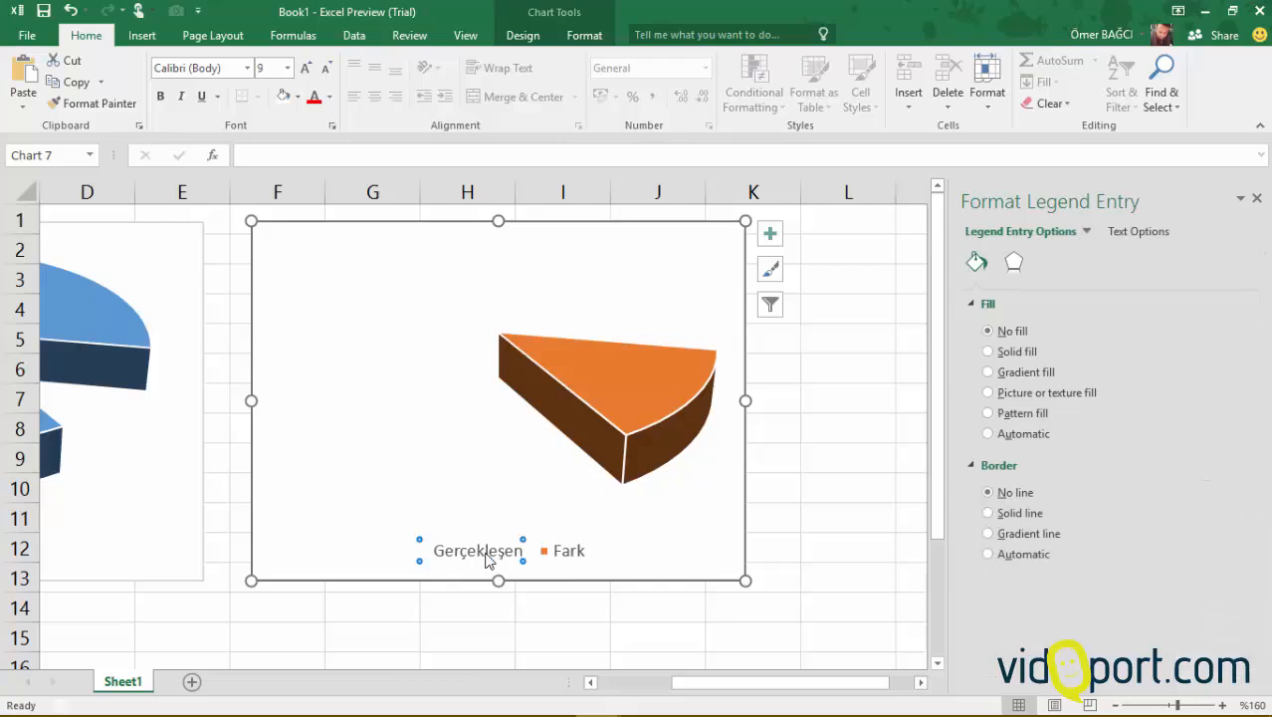
key(Delete)
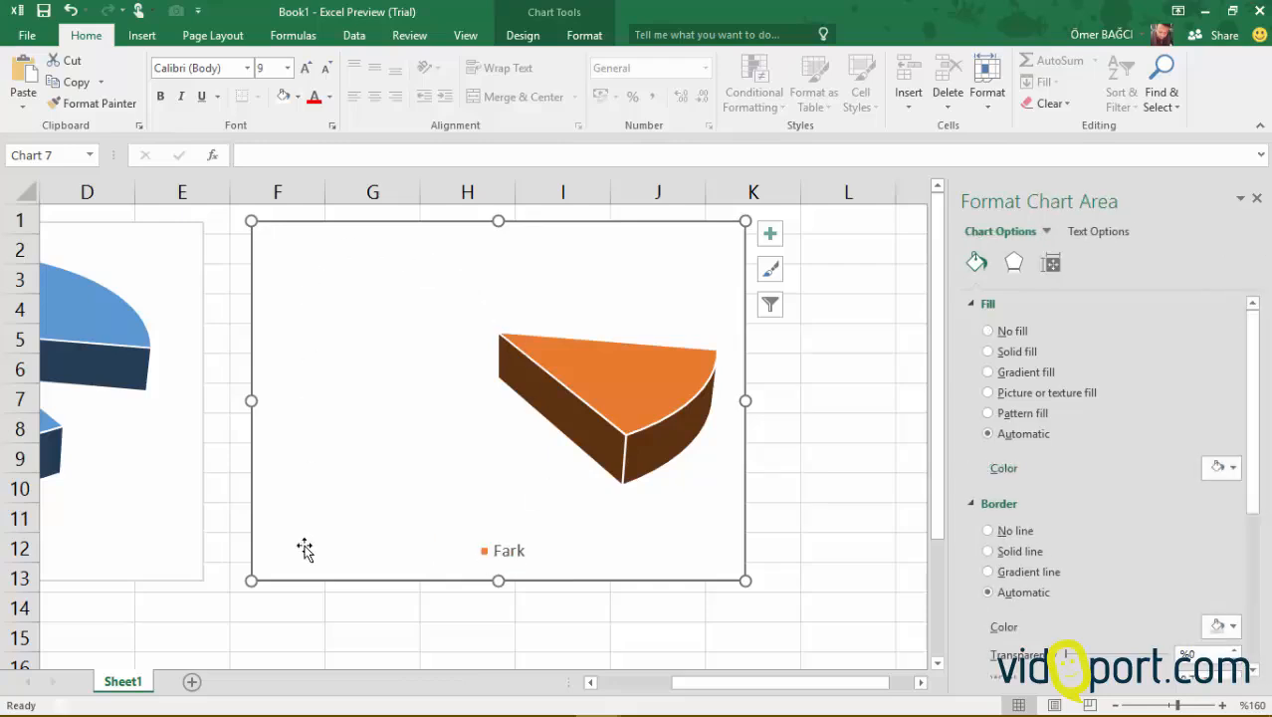
Close the formatting pane and move the Fark chart closer to the Gerçekleşen chart, starting at column F
click(826, 459)
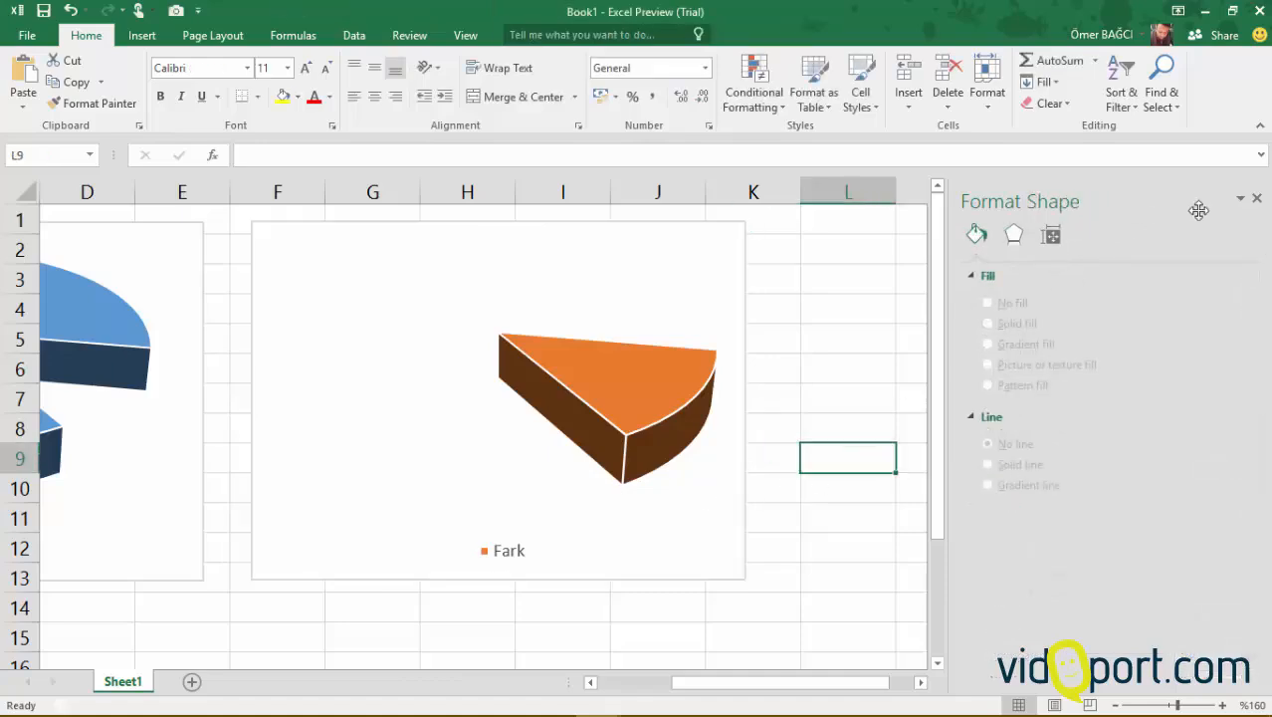
click(1257, 199)
ctrl+scroll(395, 403, down, 2)
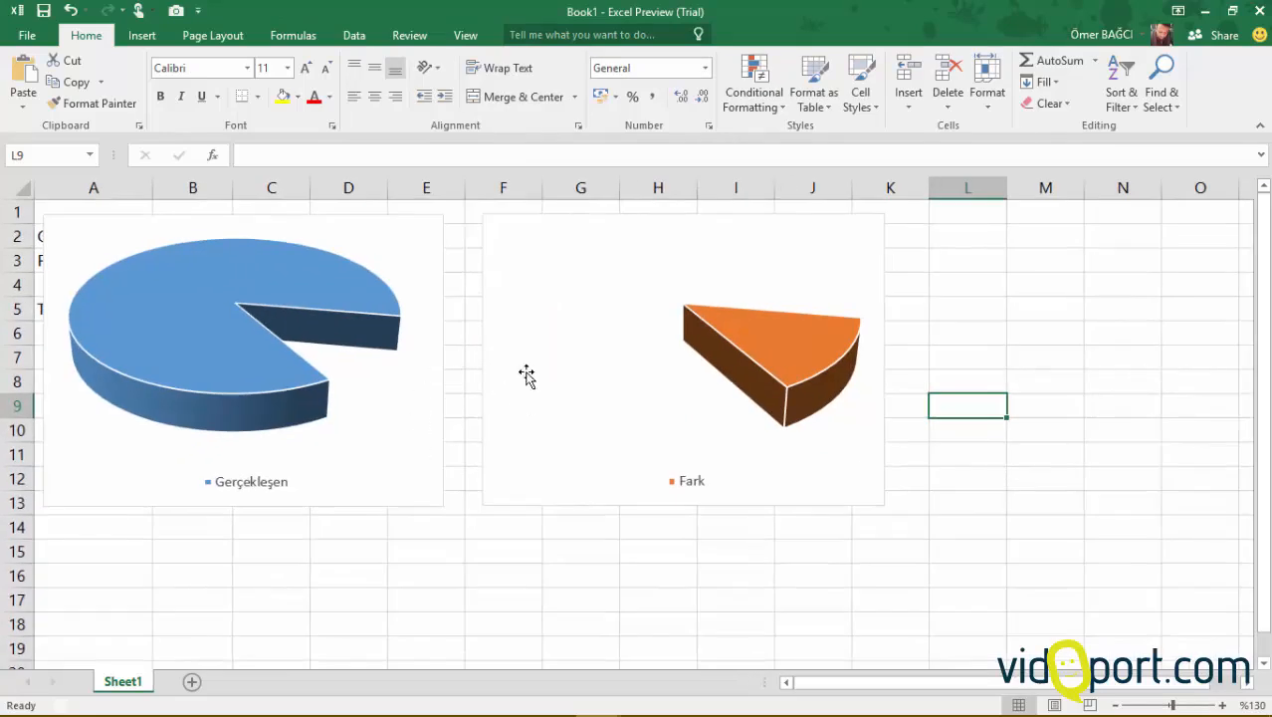
click(520, 220)
mouse_move(520, 220)
mouse_down()
mouse_move(480, 220)
mouse_move(505, 216)
mouse_up()
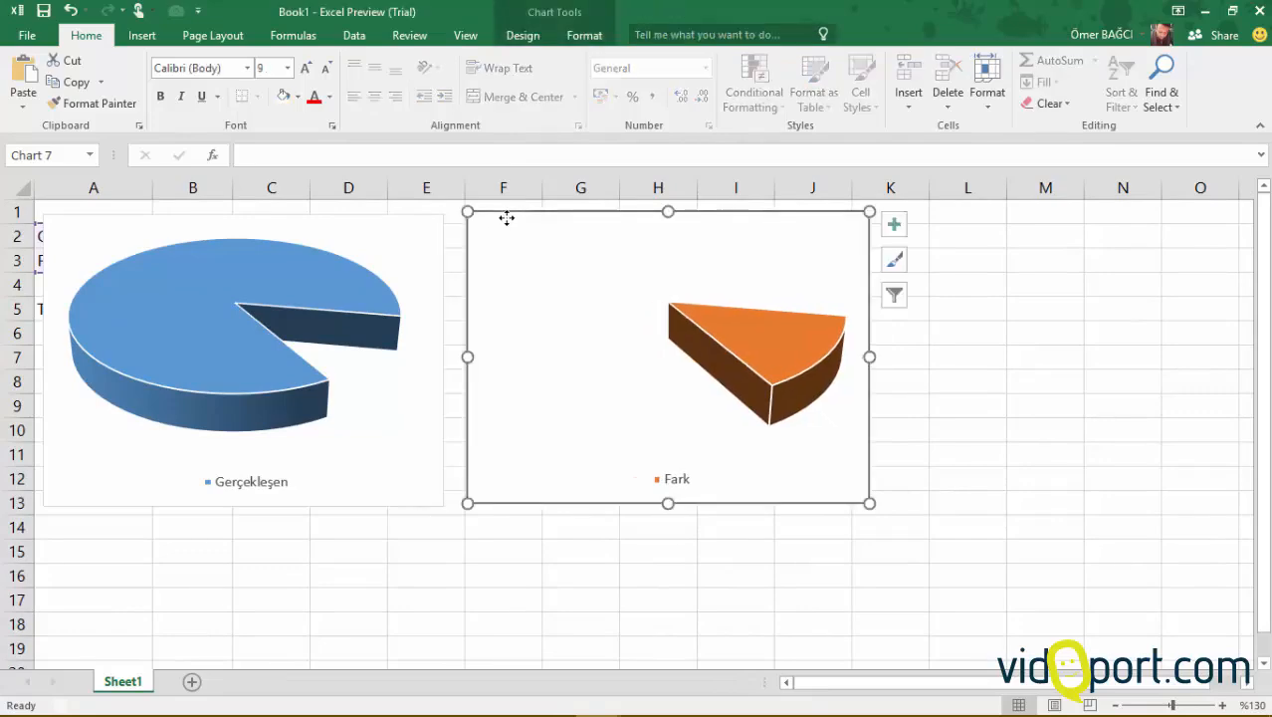
Add data labels to the pie series of the Gerçekleşen chart
click(196, 369)
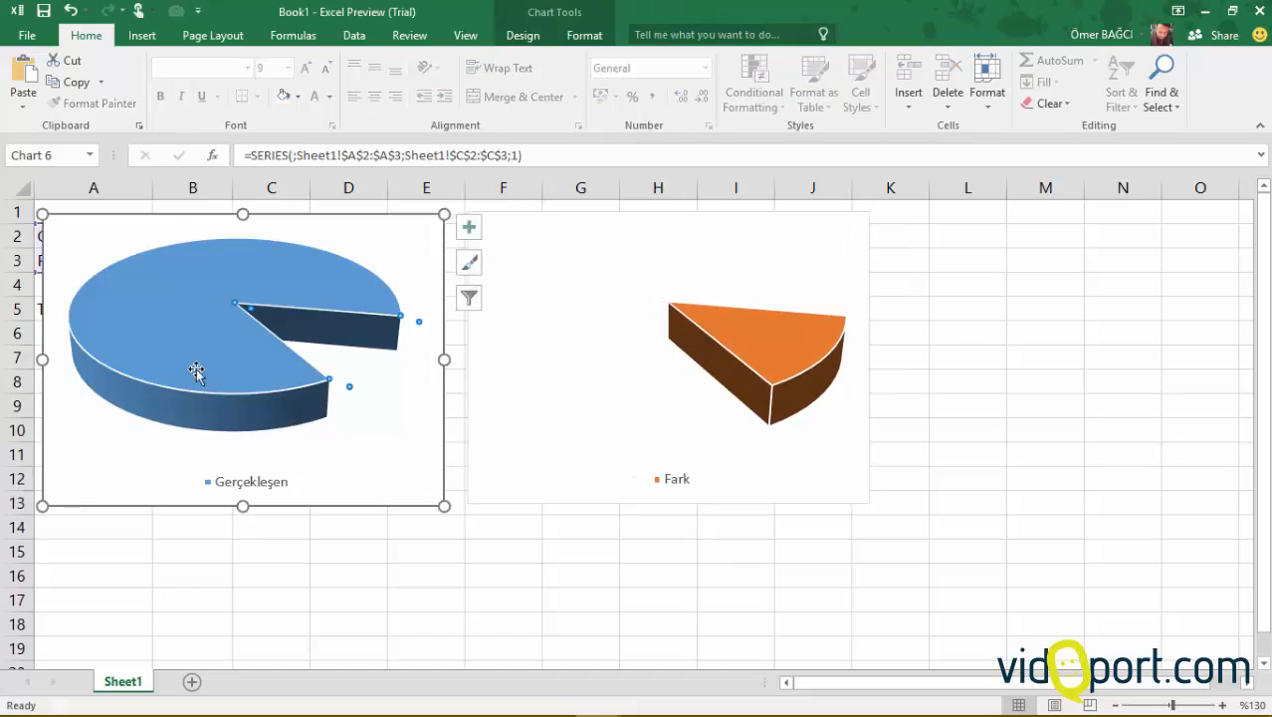
right_click(197, 372)
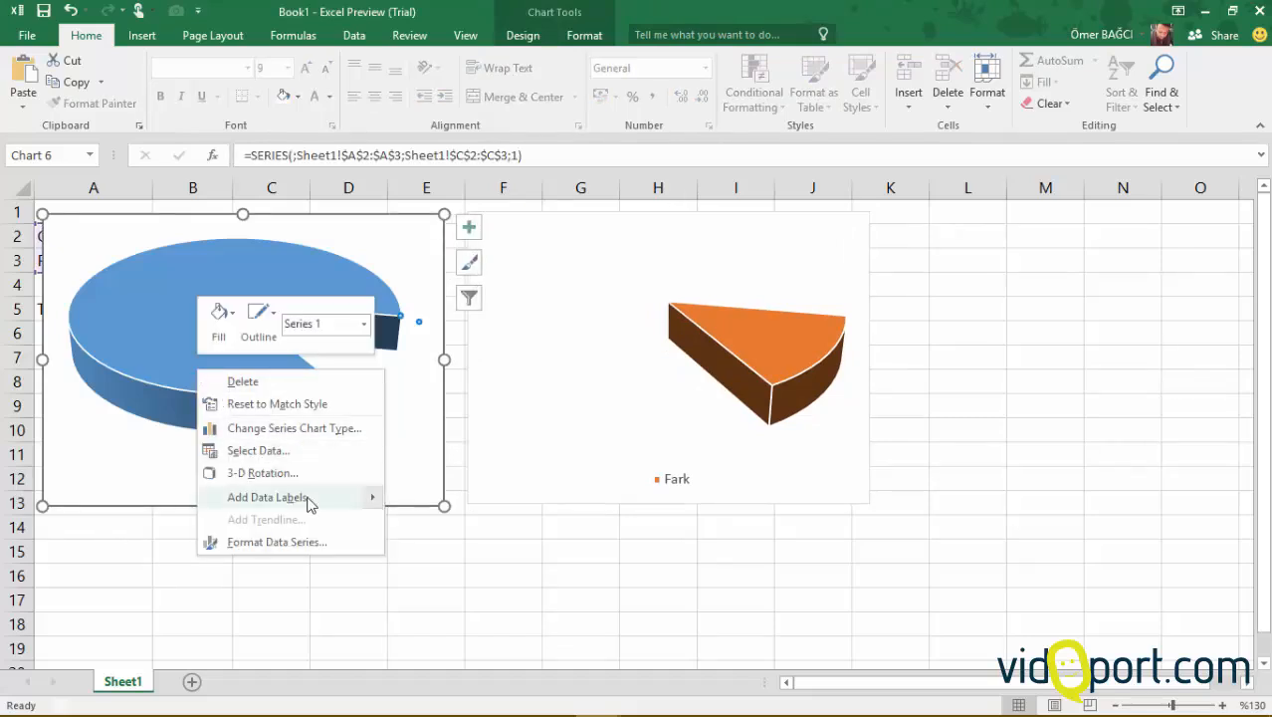
mouse_move(308, 505)
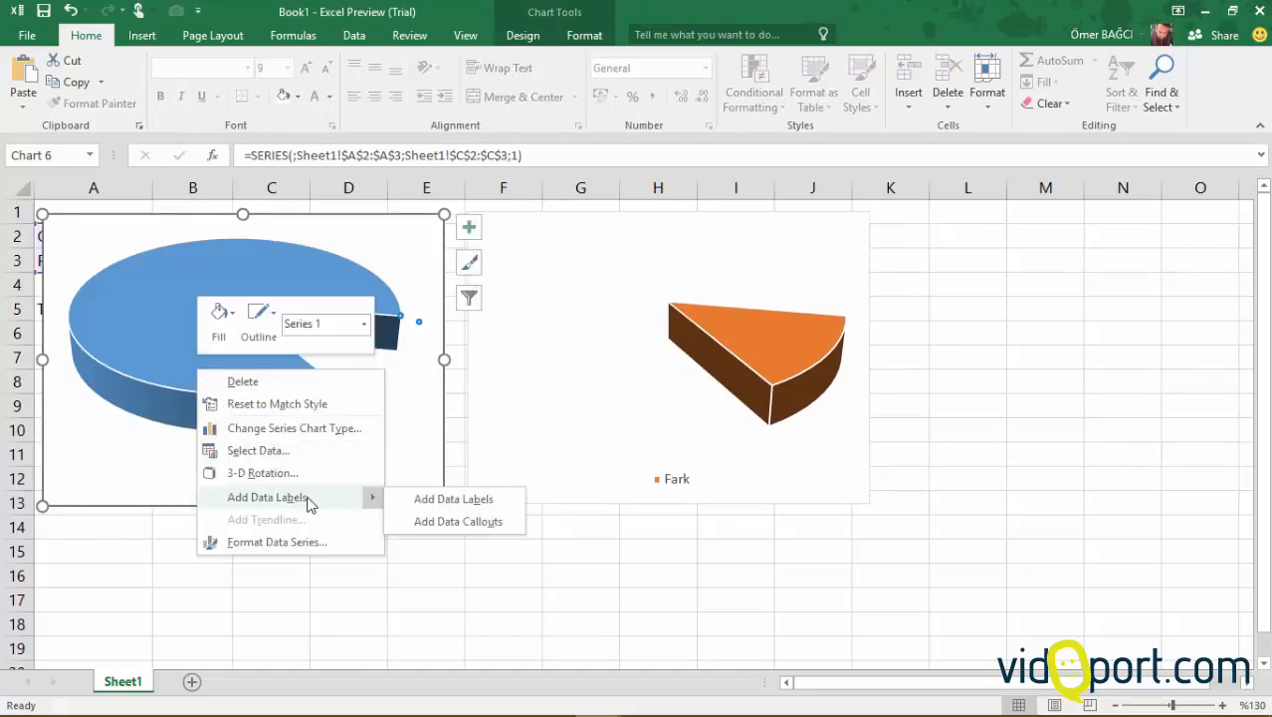
click(462, 500)
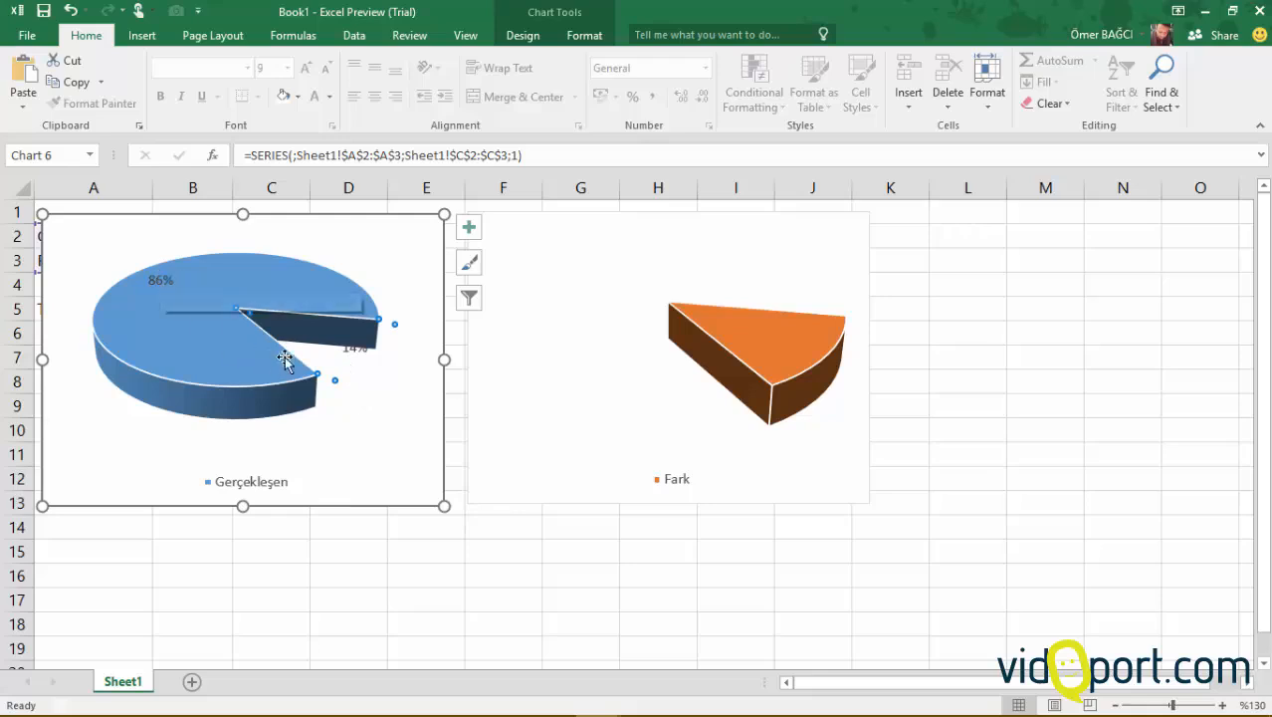
Delete the data label of the hidden Fark slice from the Gerçekleşen chart
click(357, 350)
click(357, 351)
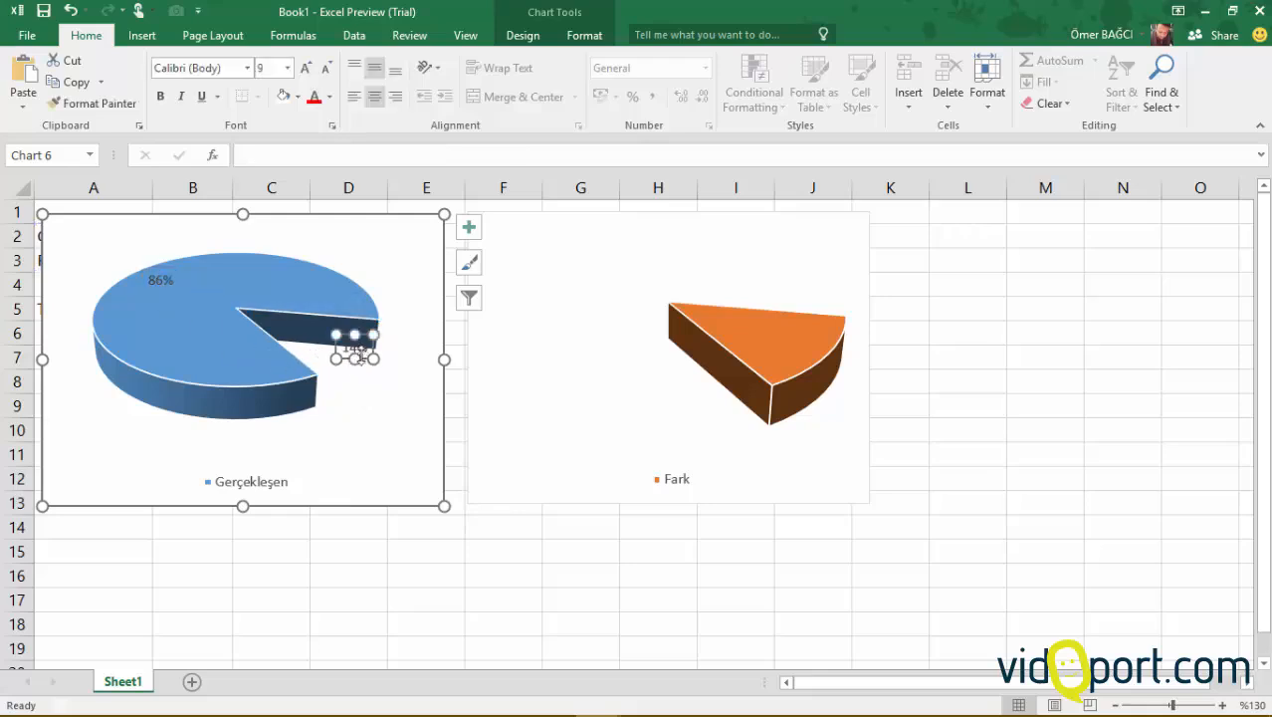
key(Delete)
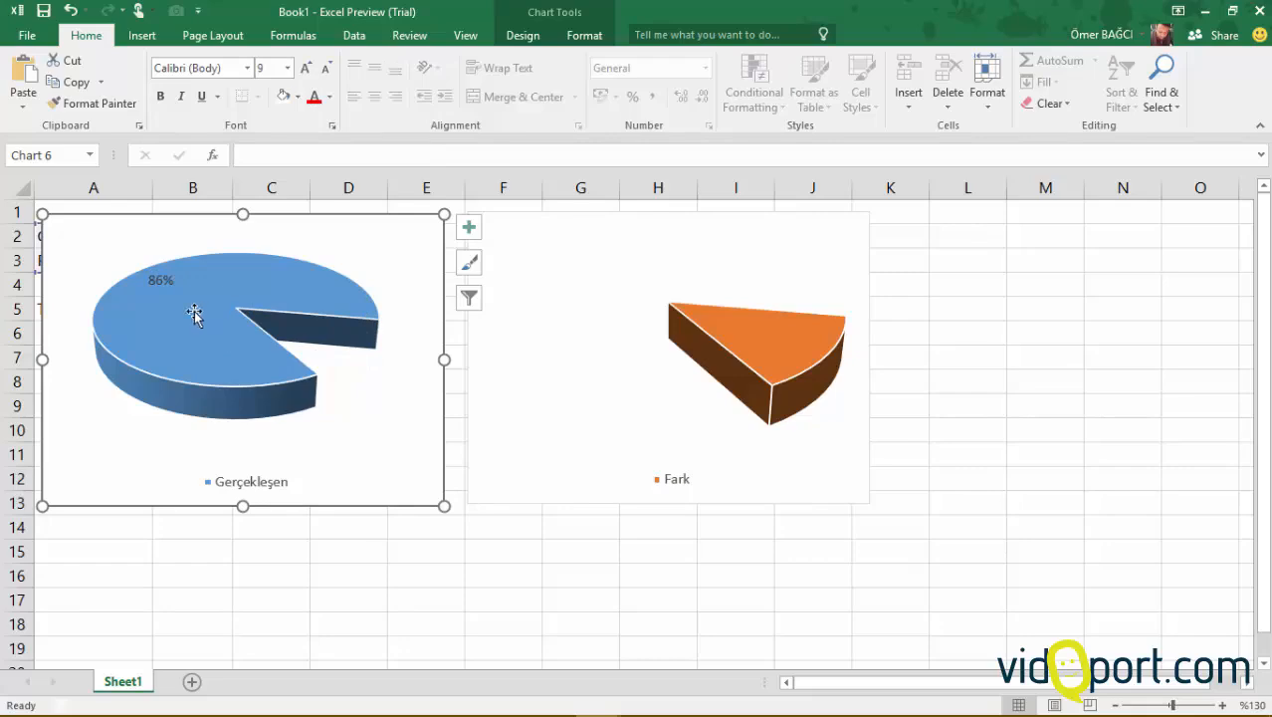
Enlarge the Gerçekleşen data label to font size 28, widen it to fit one line and place it over the blue slice
click(164, 281)
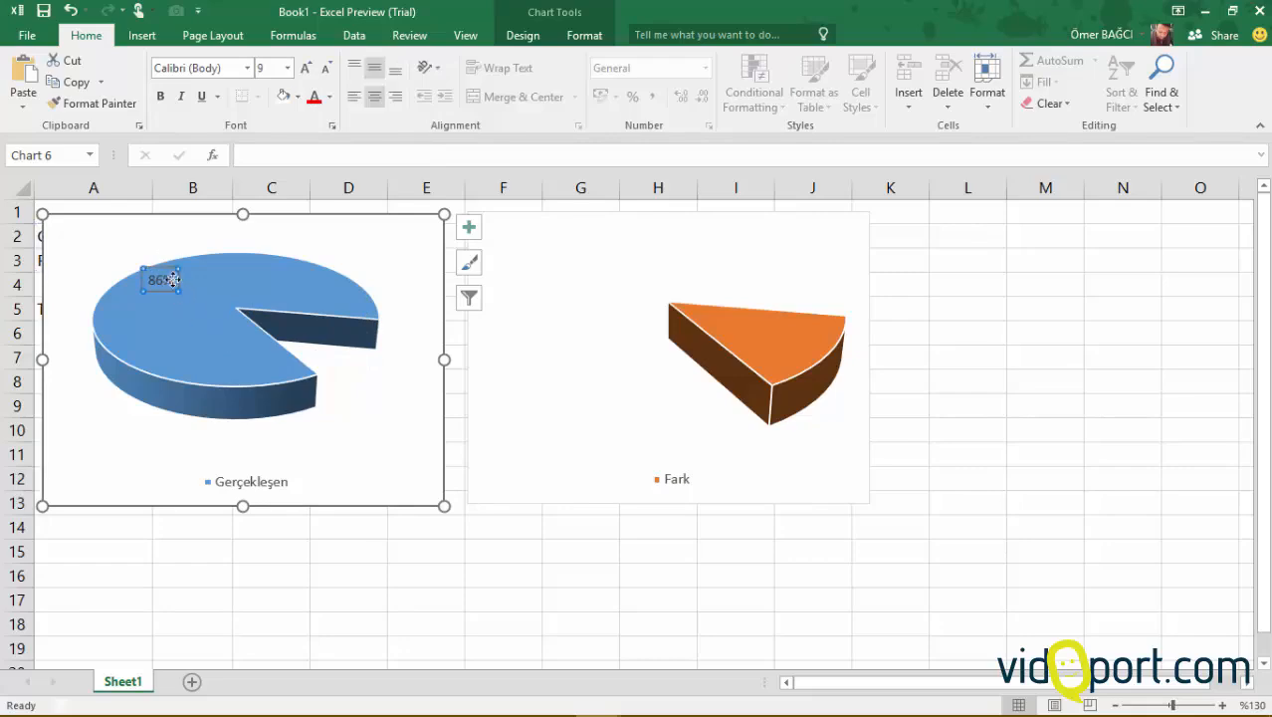
click(306, 68)
click(307, 68)
click(306, 68)
click(306, 68)
click(310, 68)
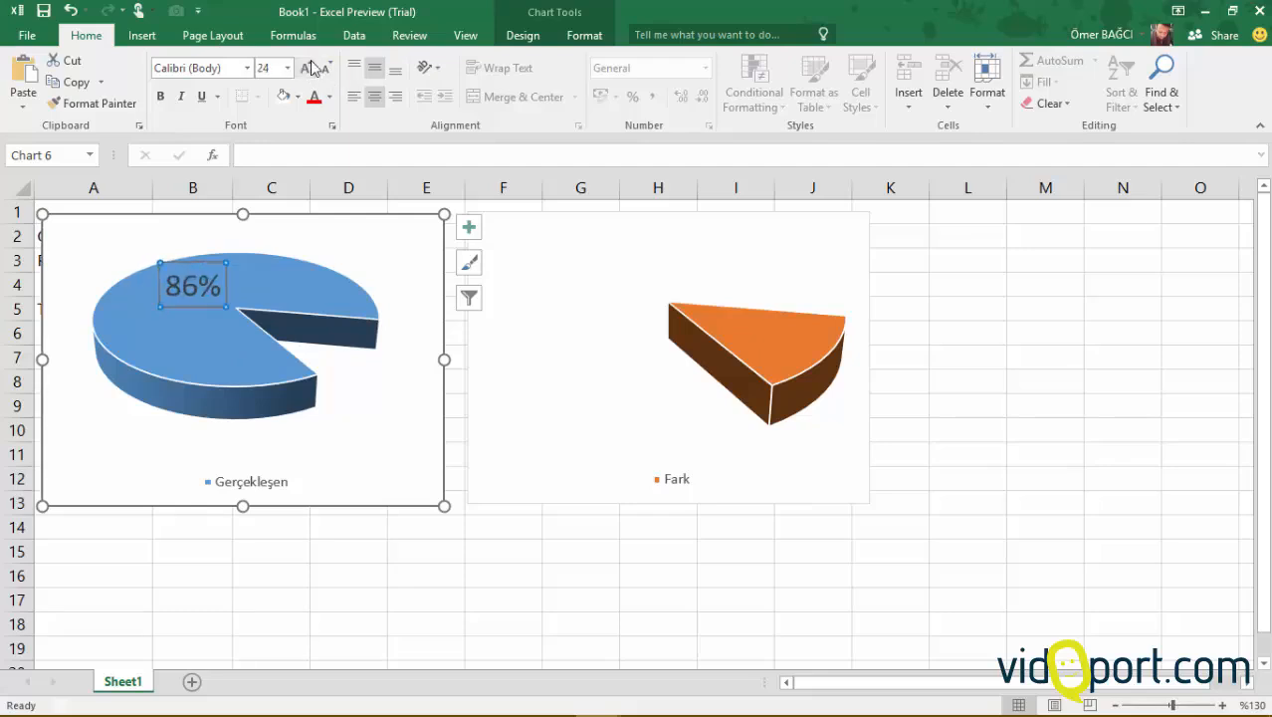
click(310, 68)
click(310, 68)
click(309, 67)
click(310, 68)
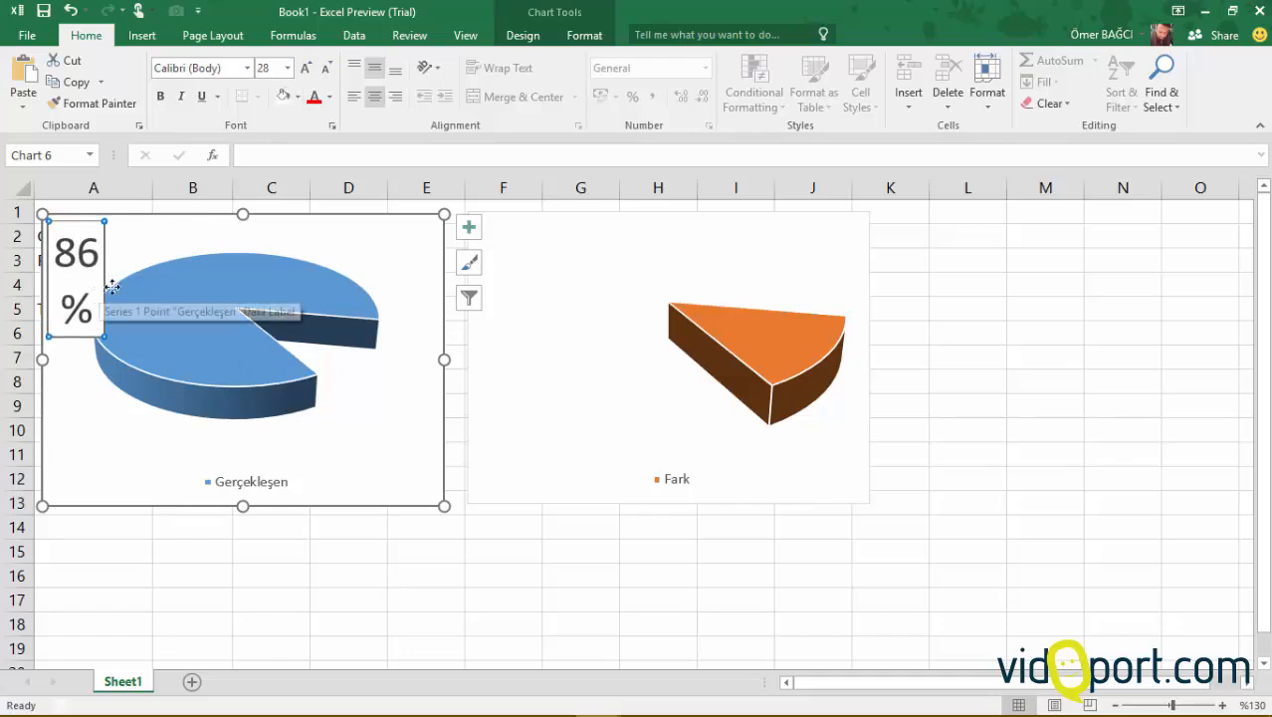
mouse_move(100, 284)
mouse_down()
mouse_move(199, 337)
mouse_move(264, 330)
mouse_up()
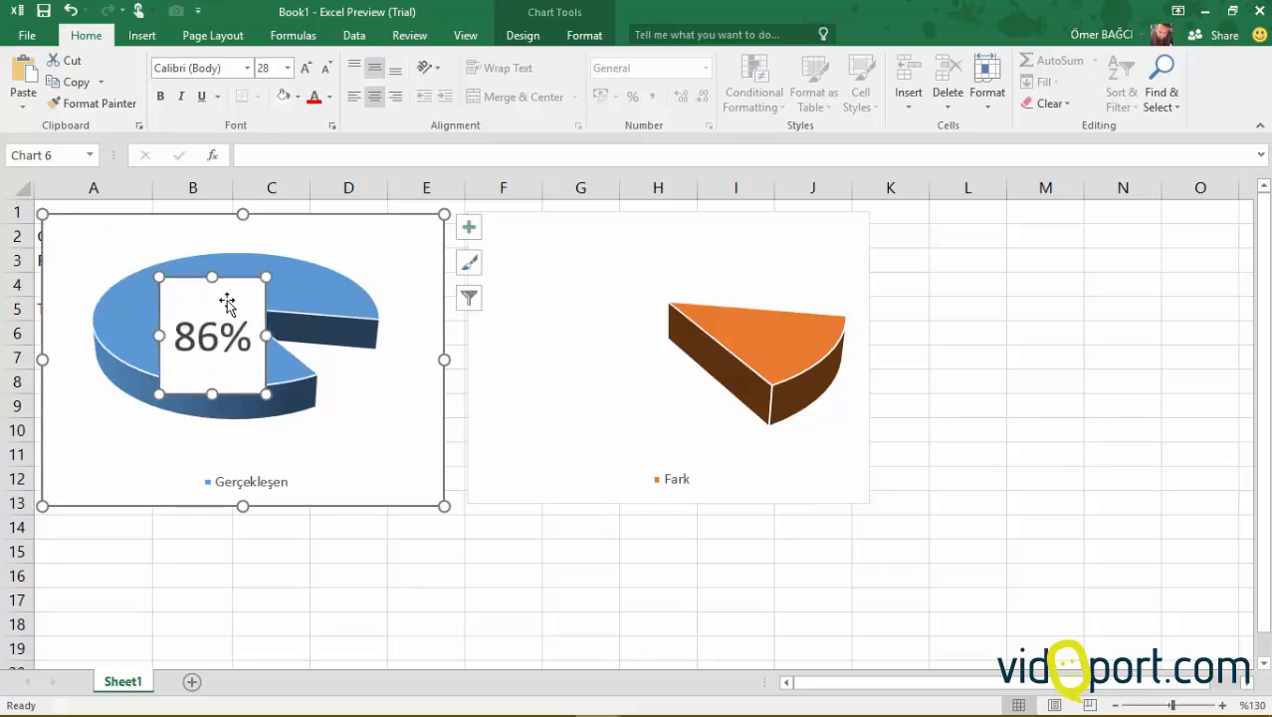
Give the Gerçekleşen data label no fill and white text, and shift it up and left on the blue slice
drag(189, 287, 171, 273)
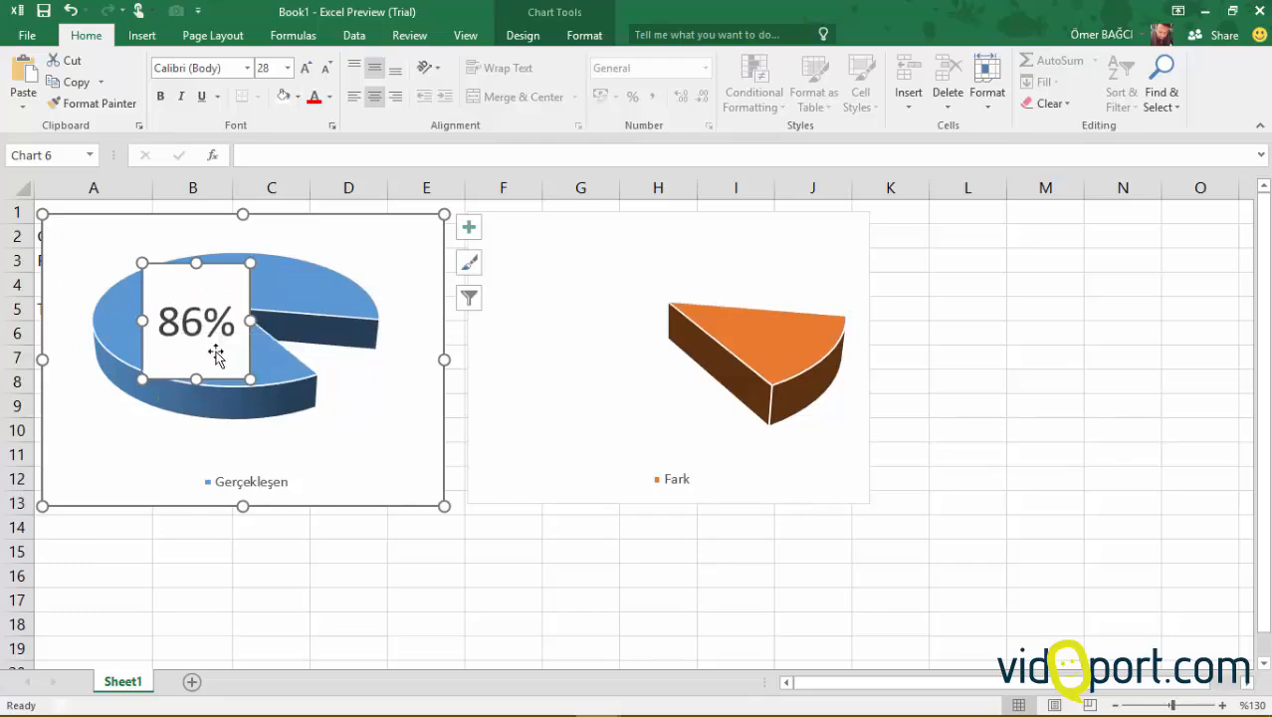
click(297, 97)
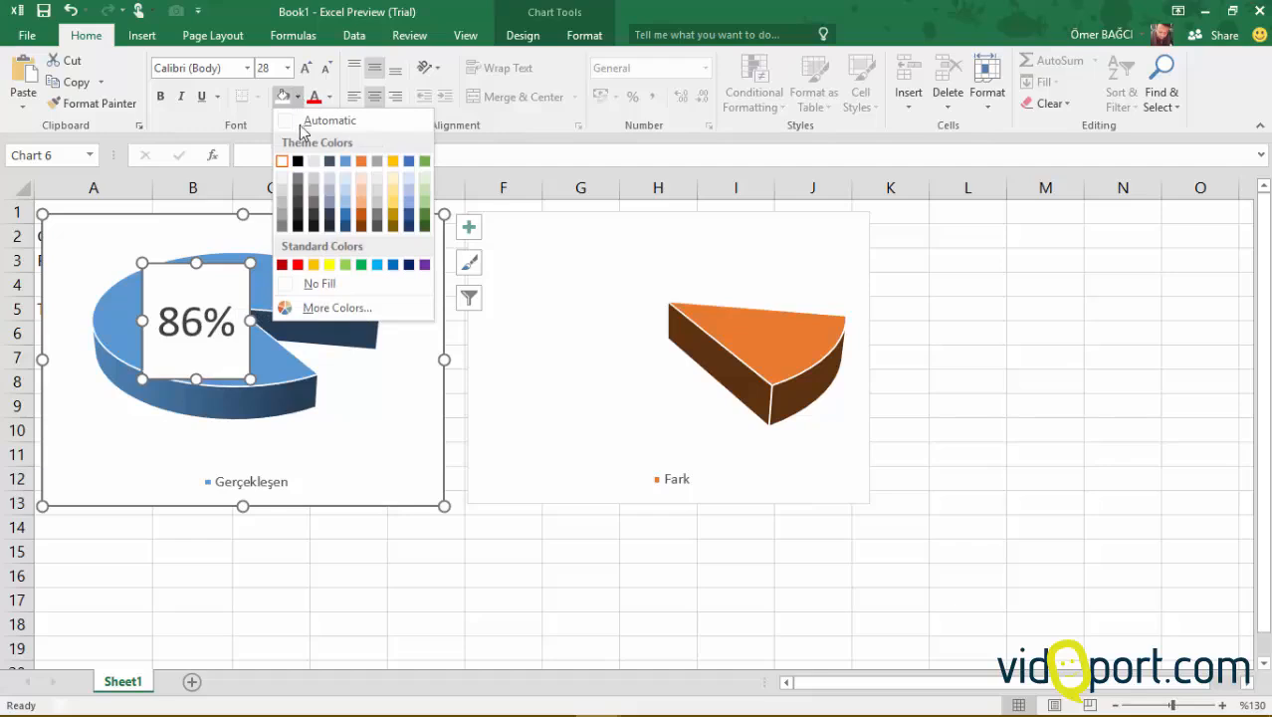
click(297, 285)
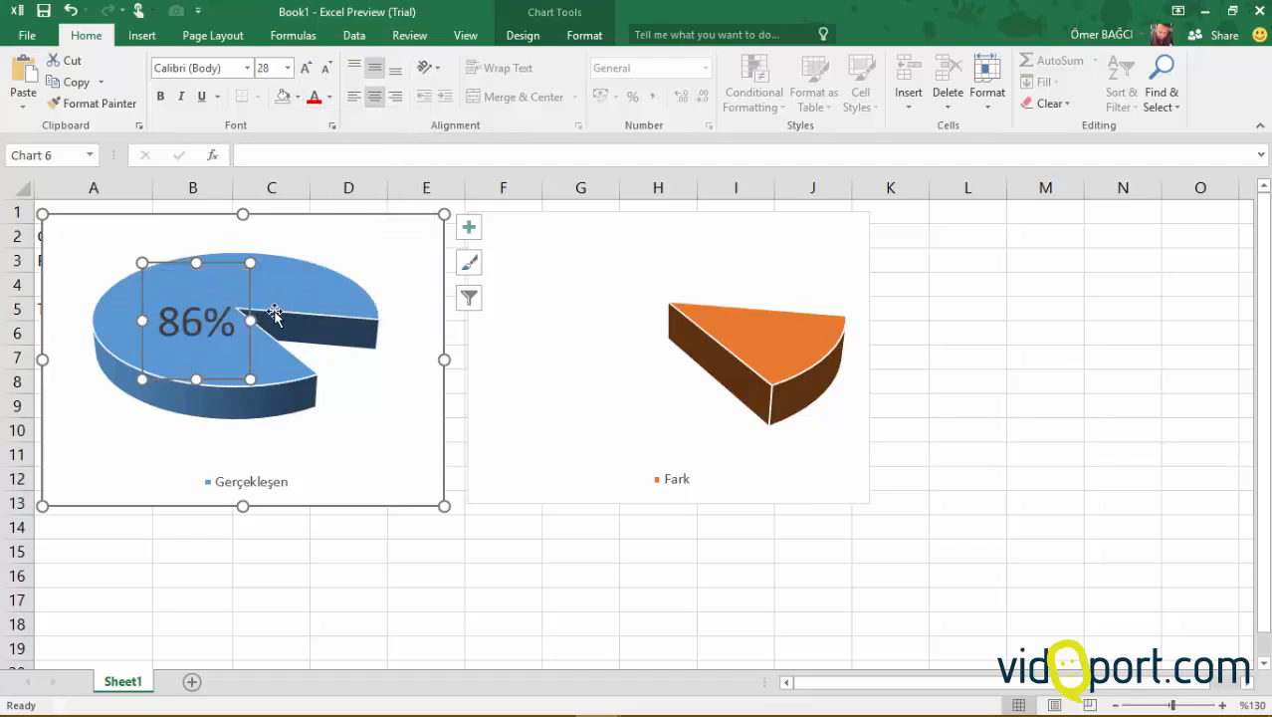
click(330, 96)
click(314, 161)
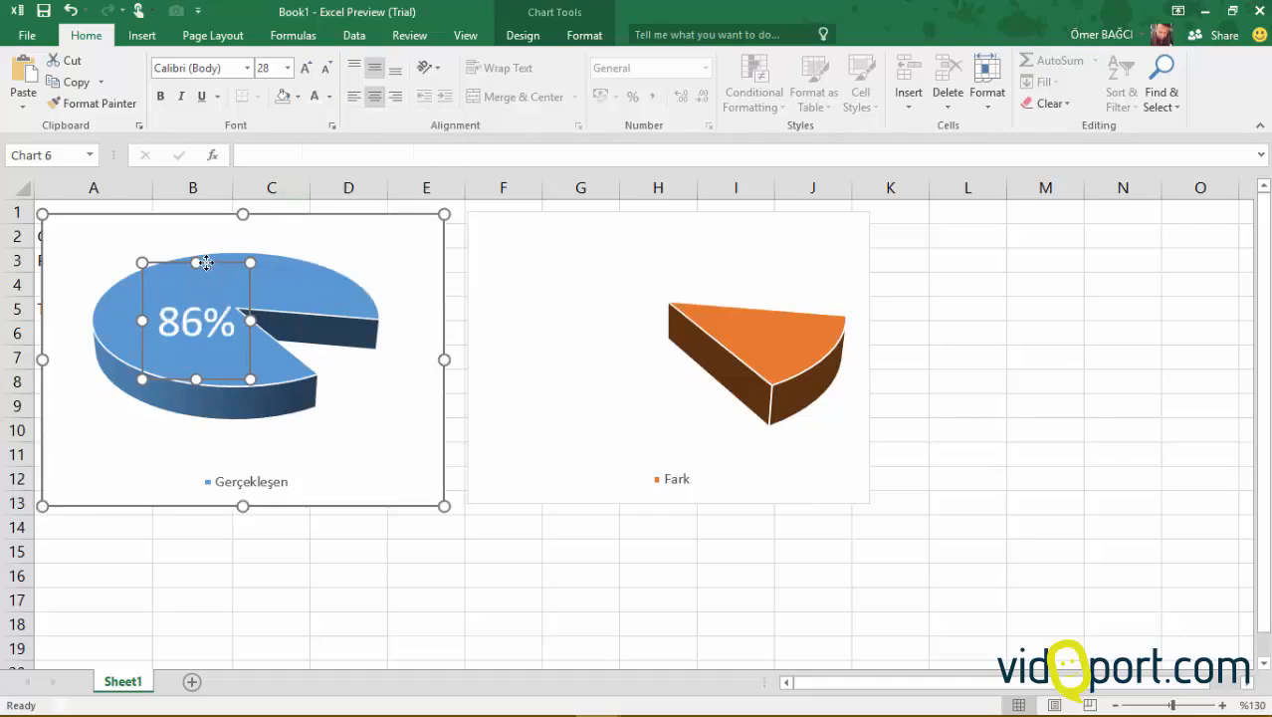
drag(207, 260, 186, 243)
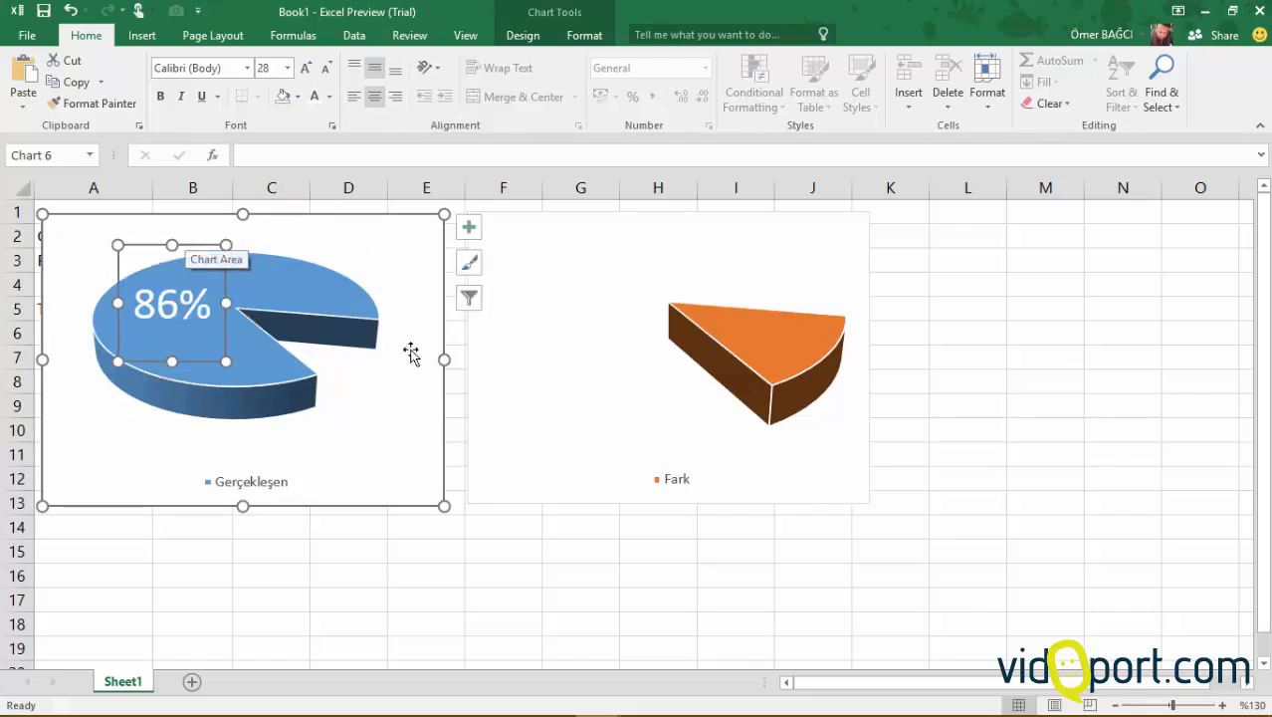
Add data labels to the pie series of the Fark chart
click(761, 345)
right_click(762, 345)
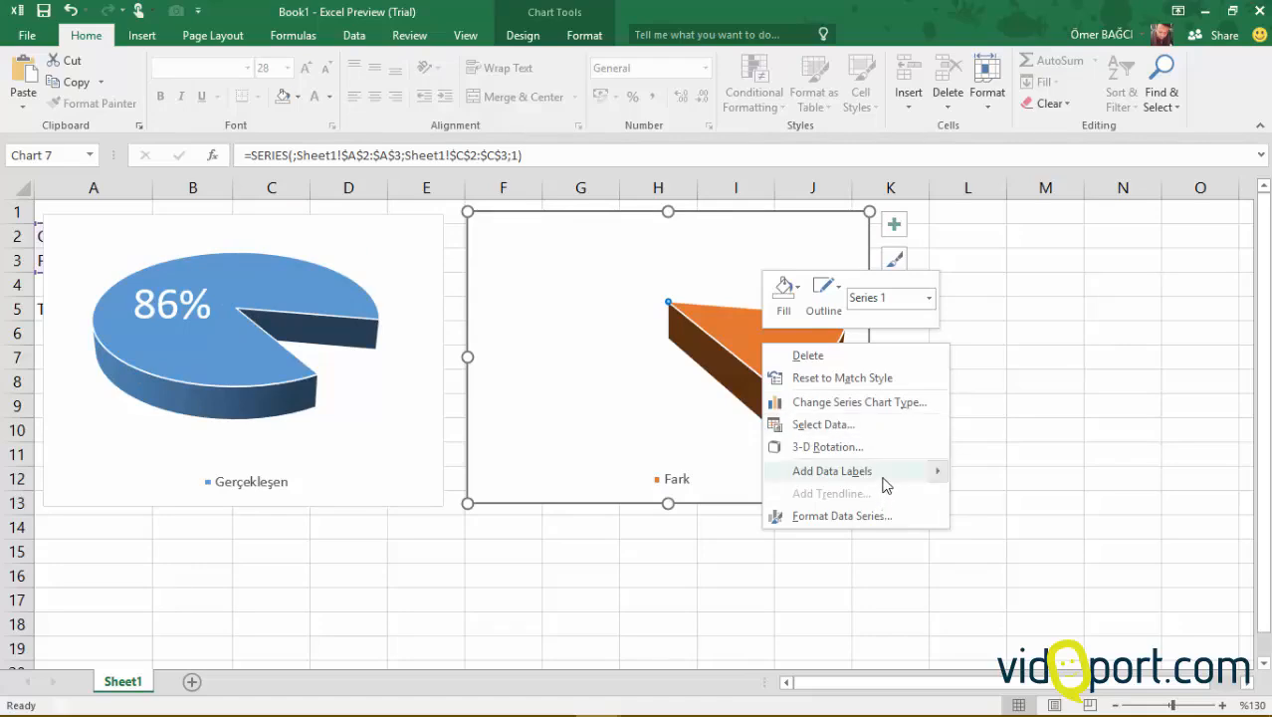
mouse_move(886, 485)
click(998, 481)
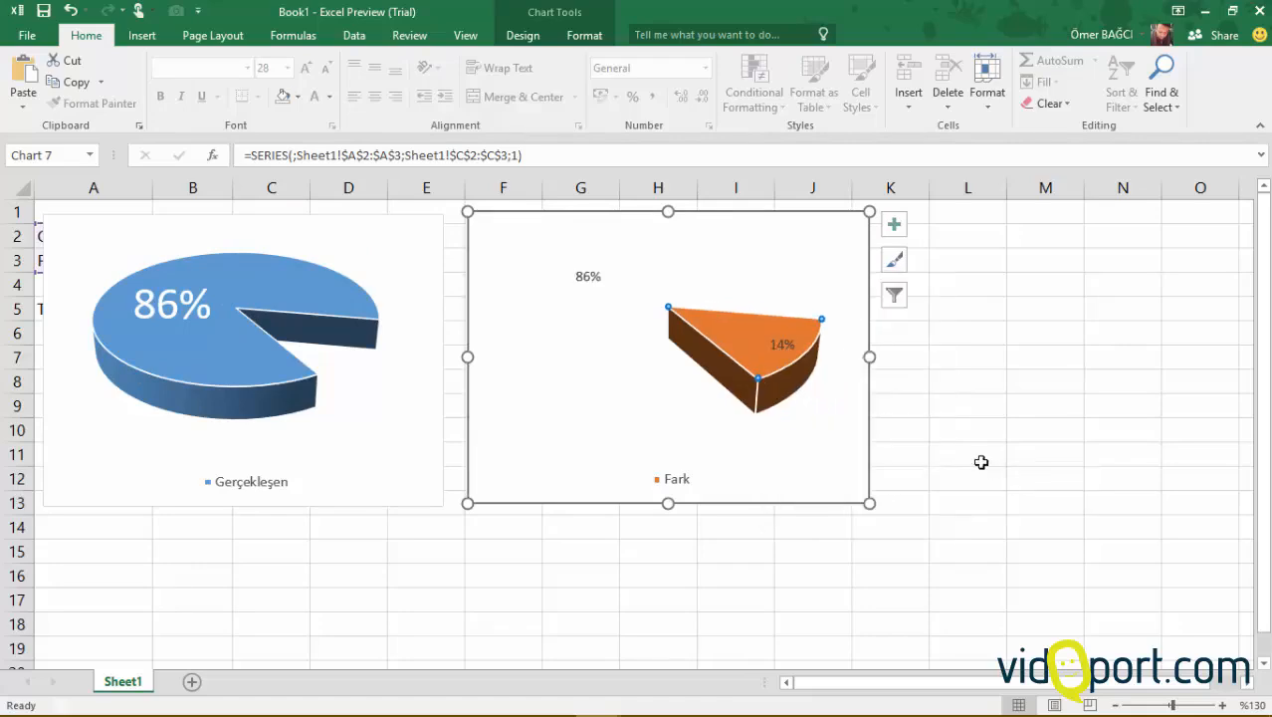
Delete the data label of the hidden Gerçekleşen slice from the Fark chart
click(597, 283)
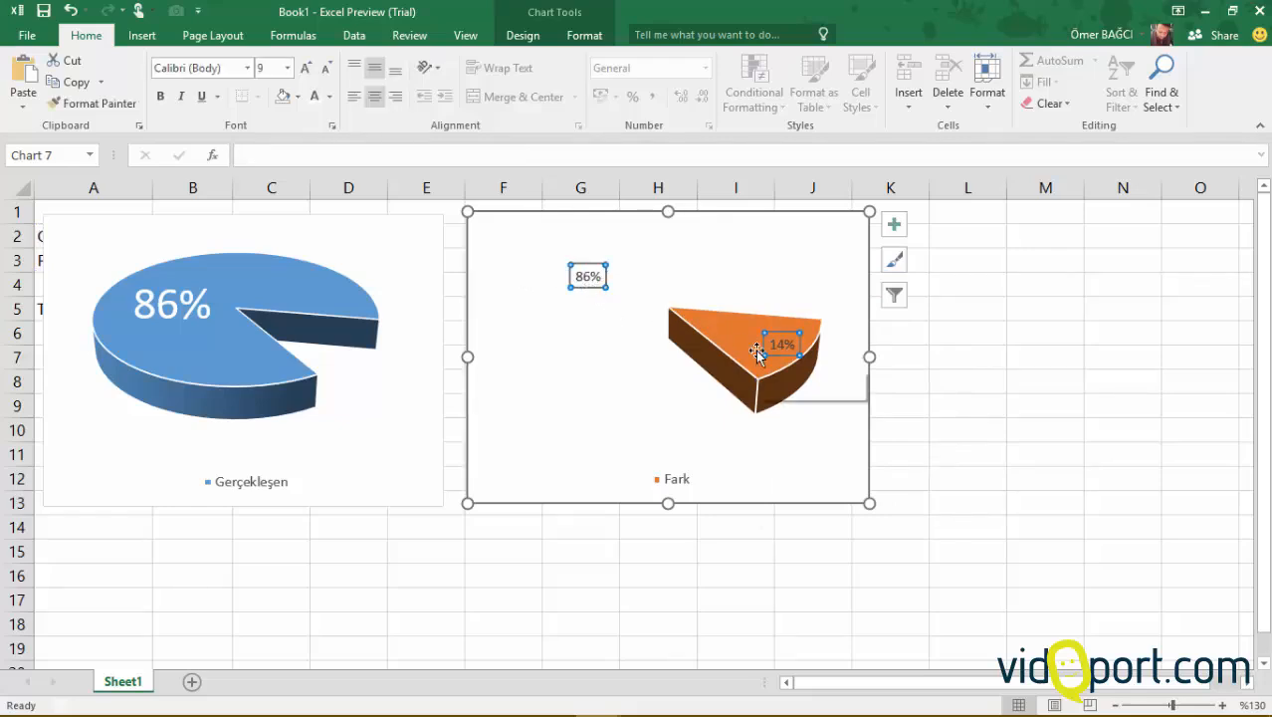
click(600, 274)
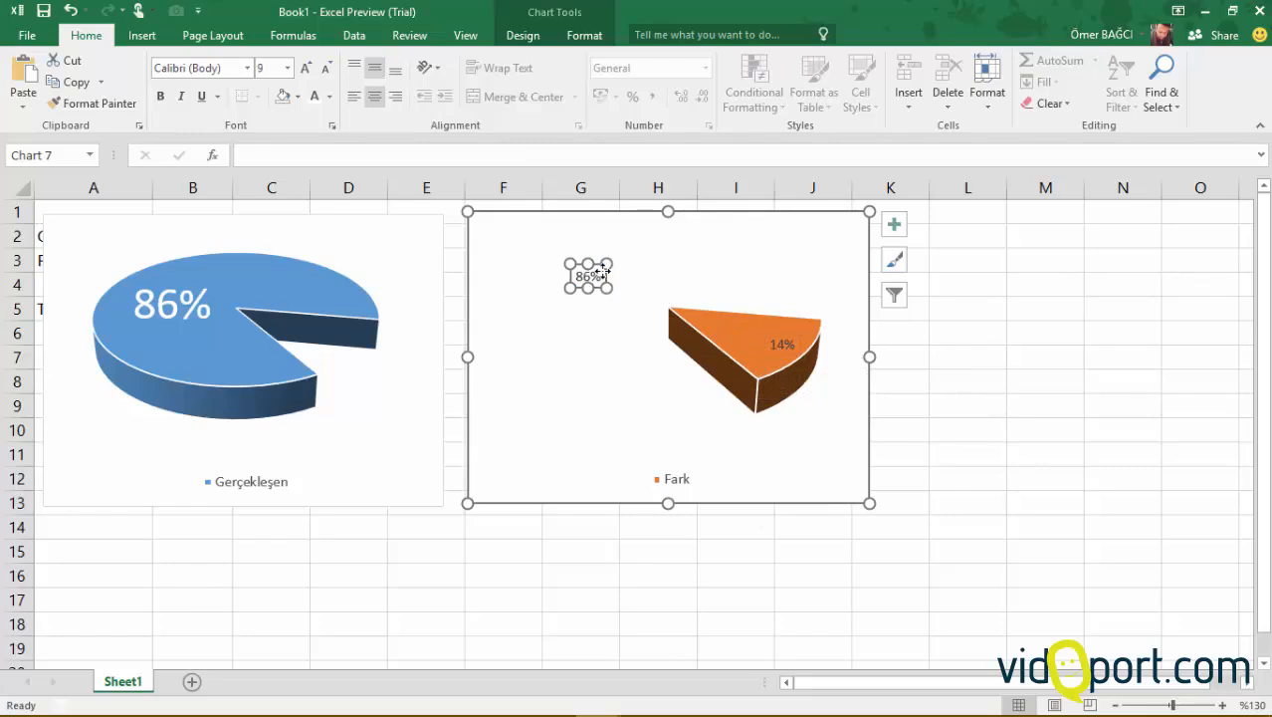
key(Delete)
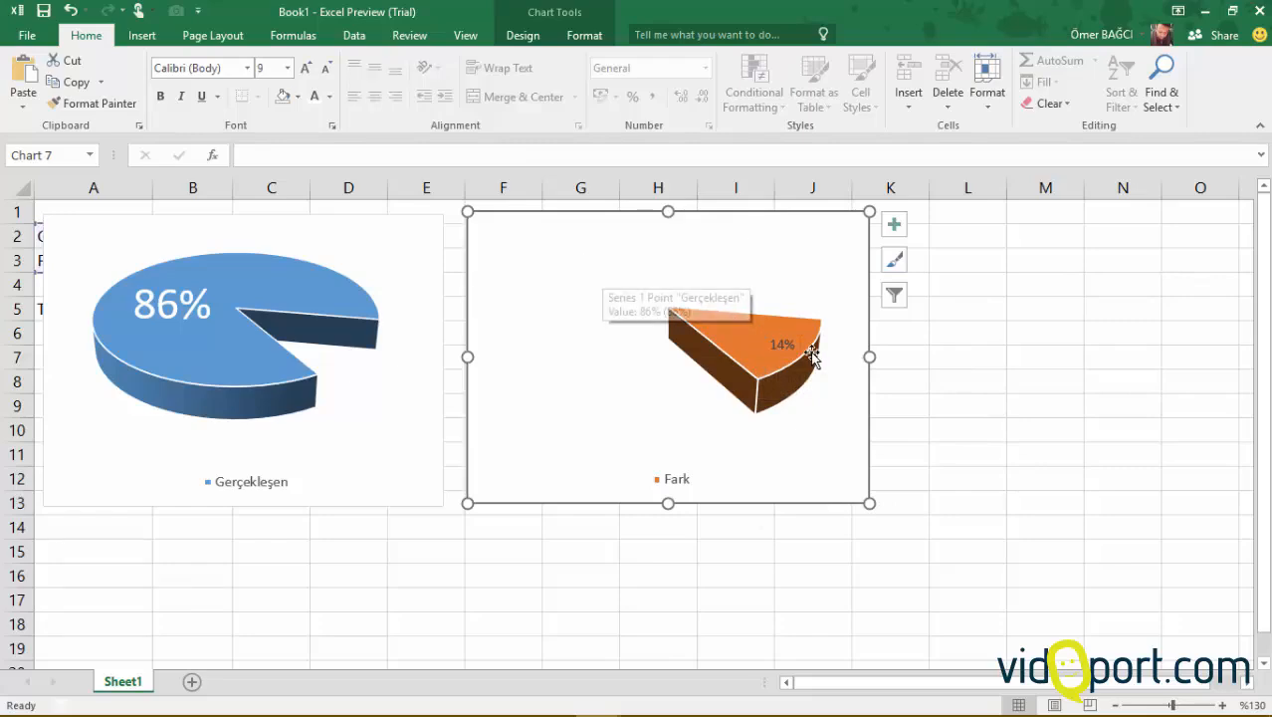
Enlarge the Fark data label to font size 28, widen it to fit one line and place it over the orange slice
click(140, 301)
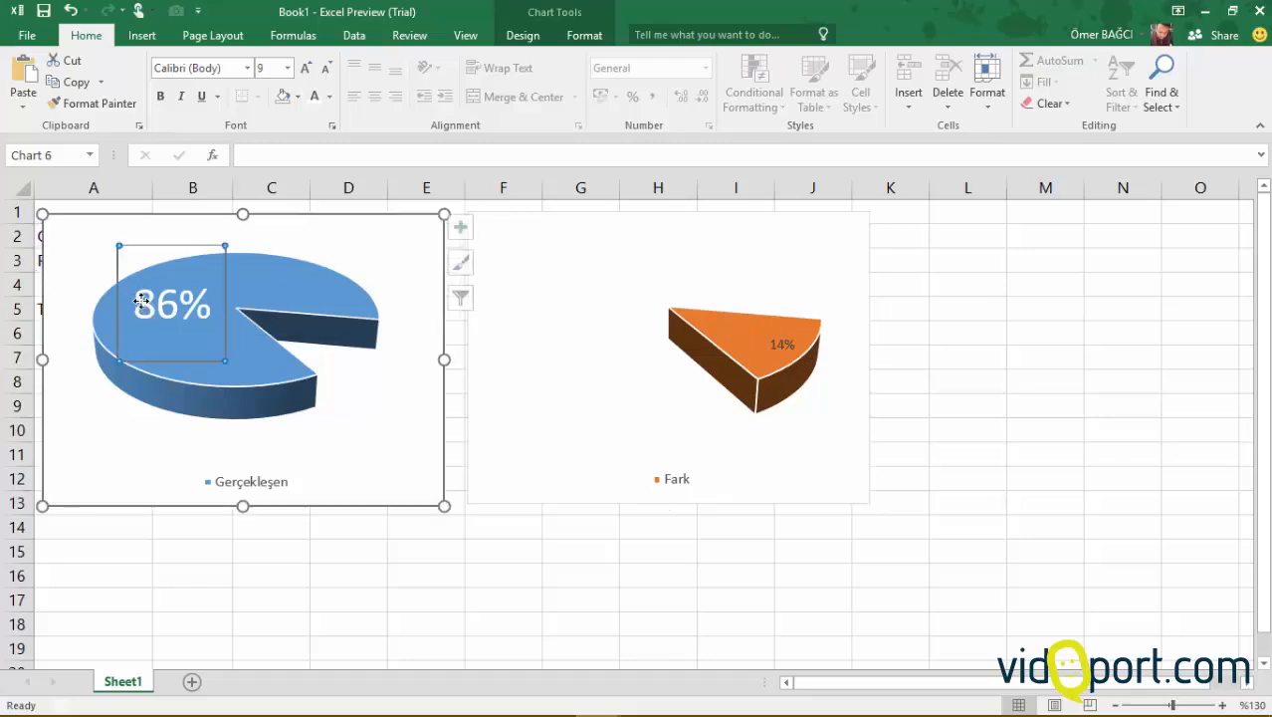
click(781, 343)
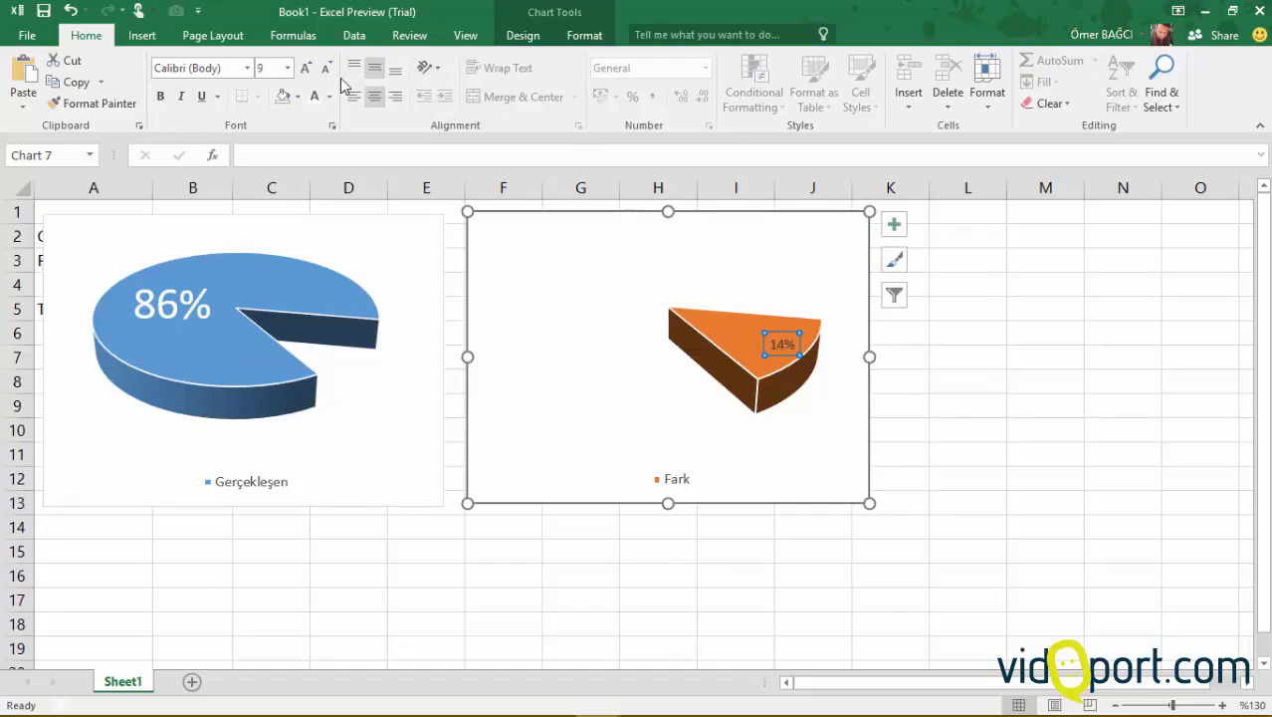
click(307, 68)
click(307, 67)
click(307, 67)
click(307, 68)
click(307, 67)
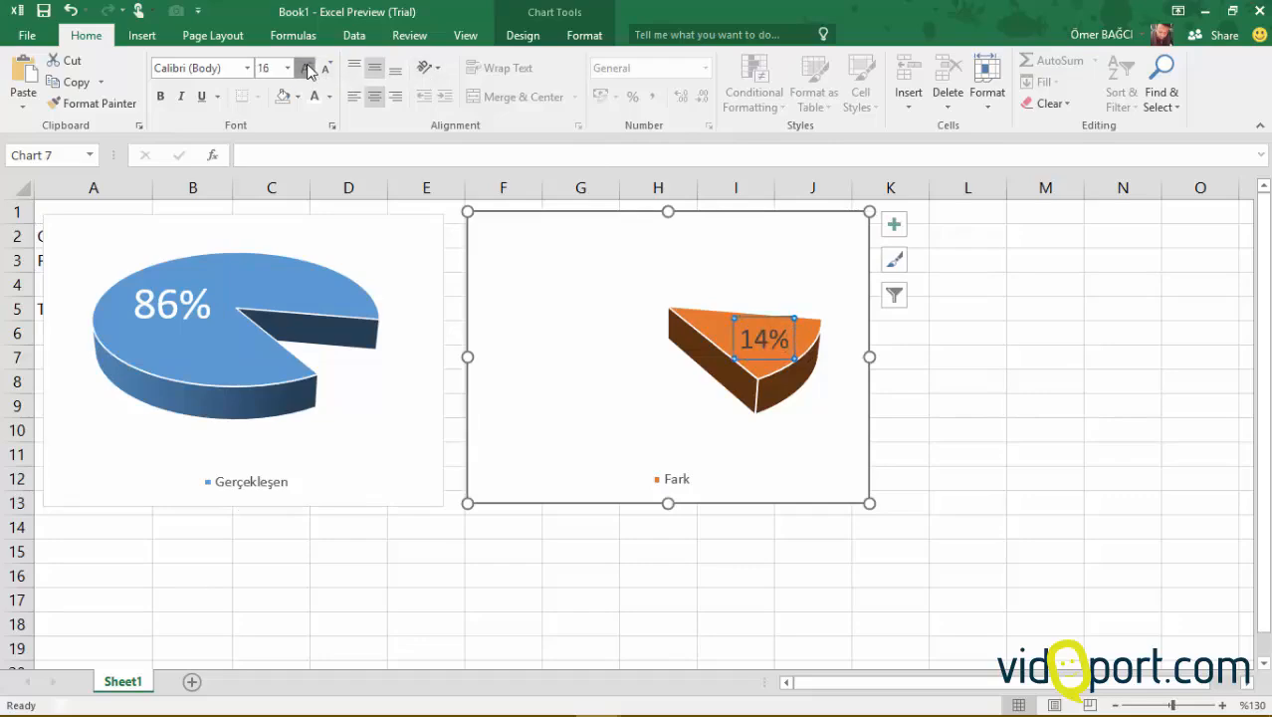
click(307, 68)
click(306, 68)
click(307, 68)
click(306, 68)
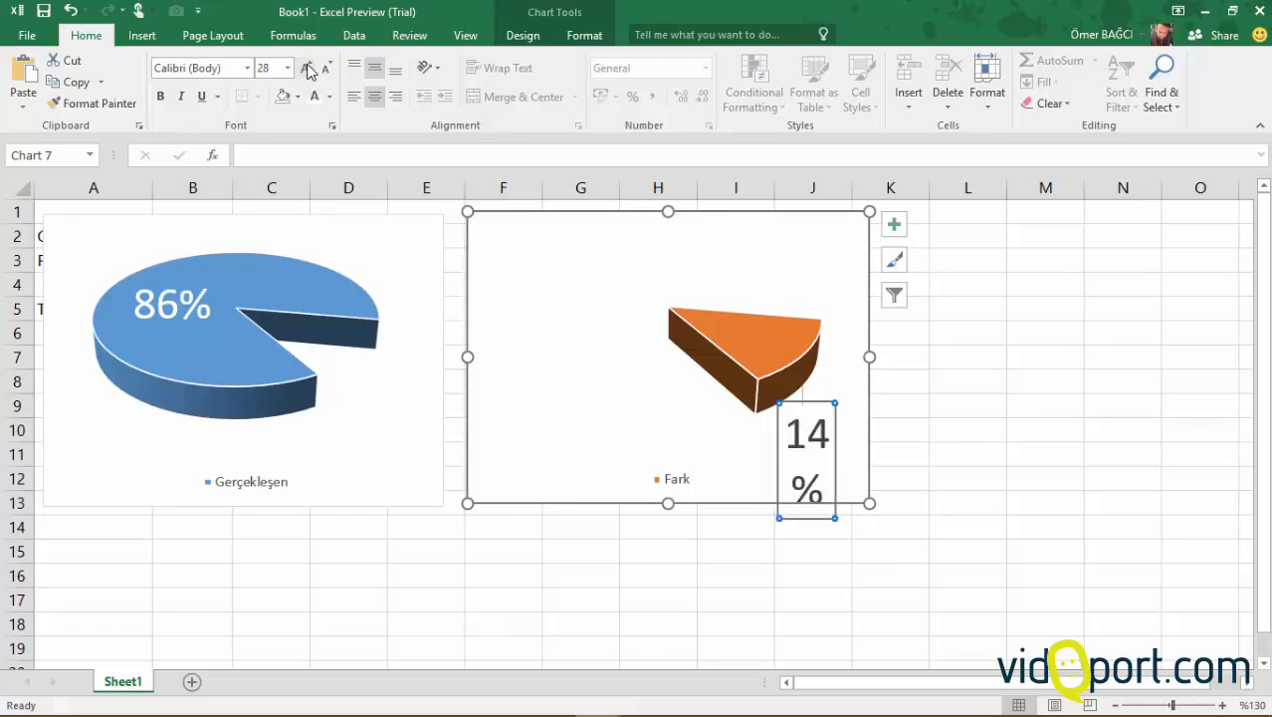
drag(795, 402, 754, 299)
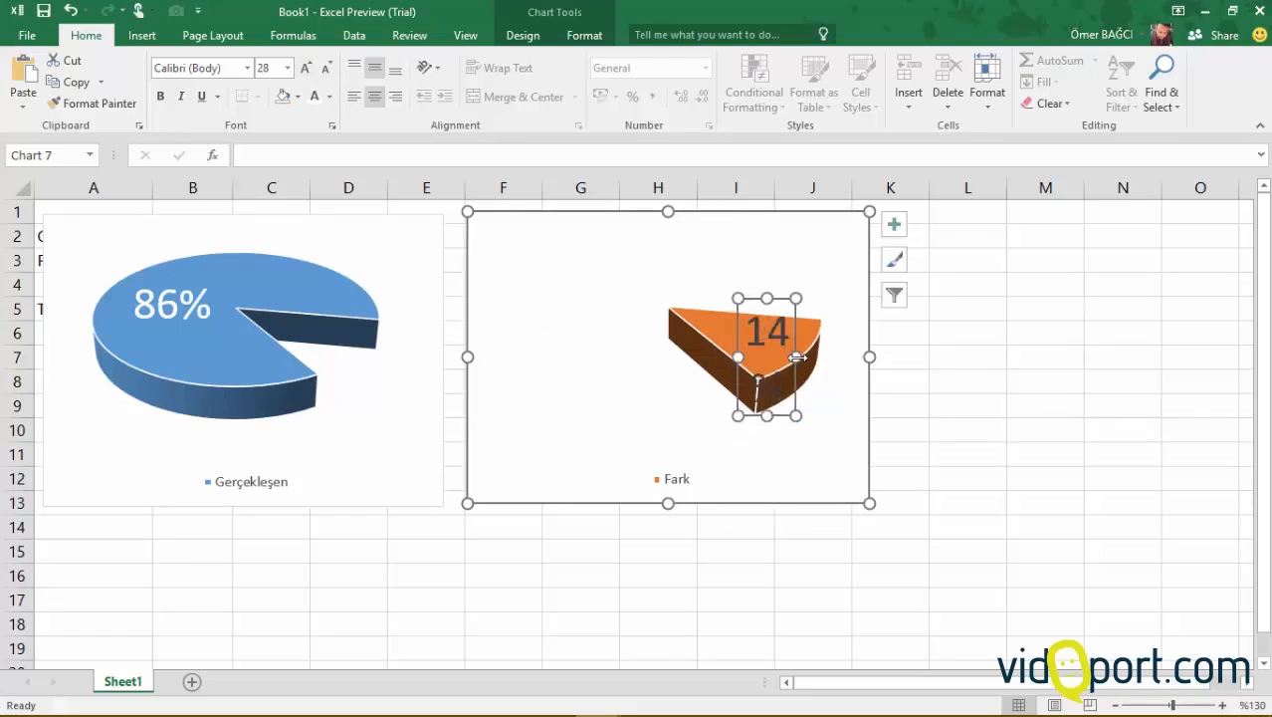
drag(797, 356, 860, 356)
drag(799, 297, 785, 281)
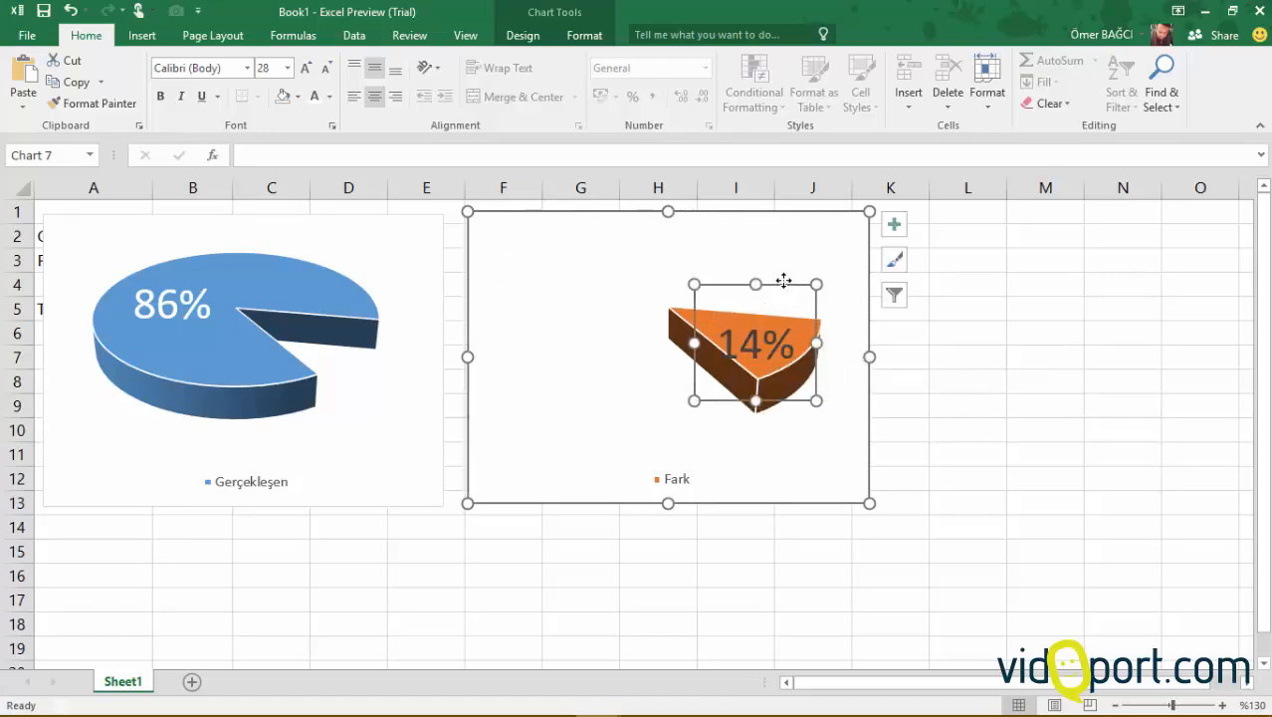
Make the Fark data label white at font size 20 and nudge it to fit within the orange slice
click(314, 96)
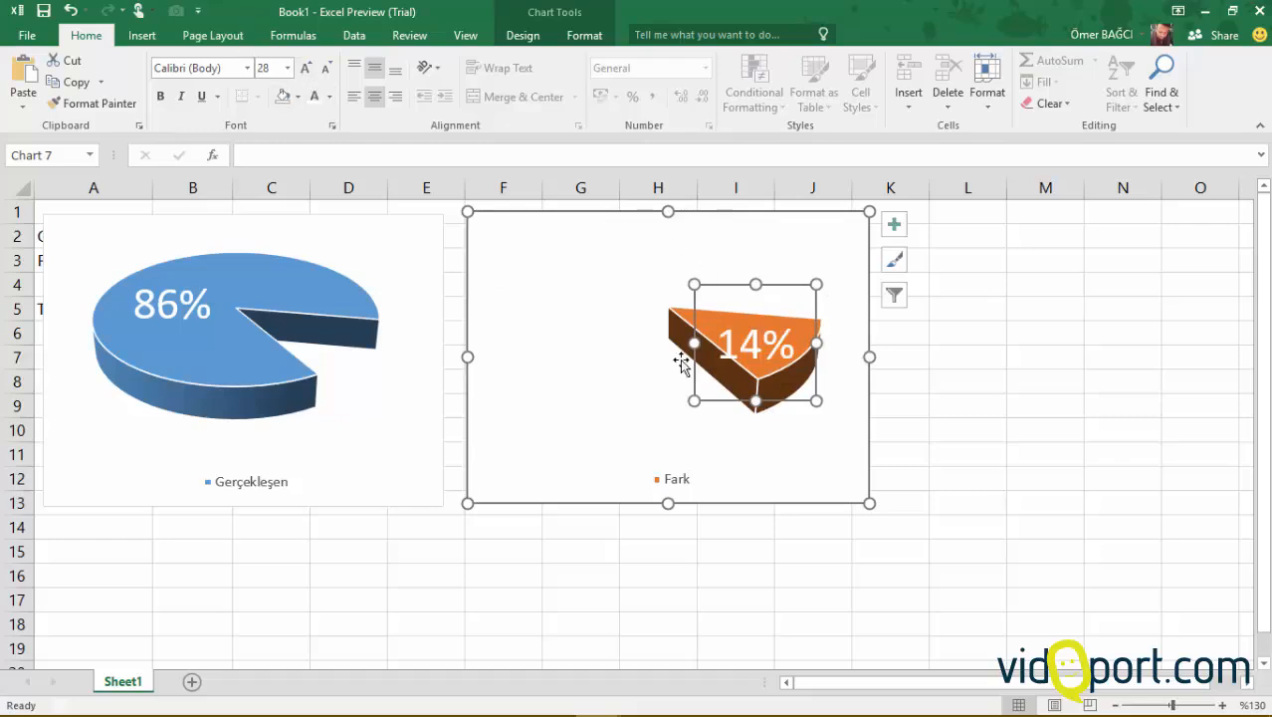
click(329, 70)
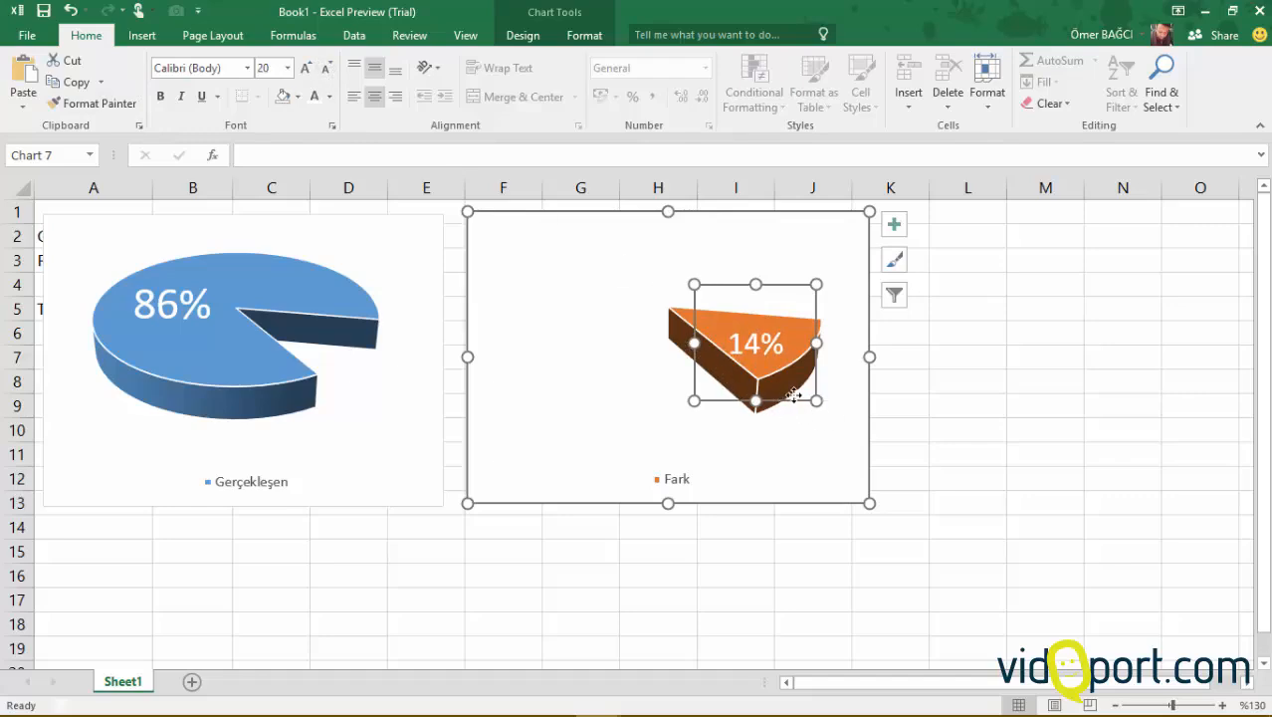
drag(793, 395, 800, 399)
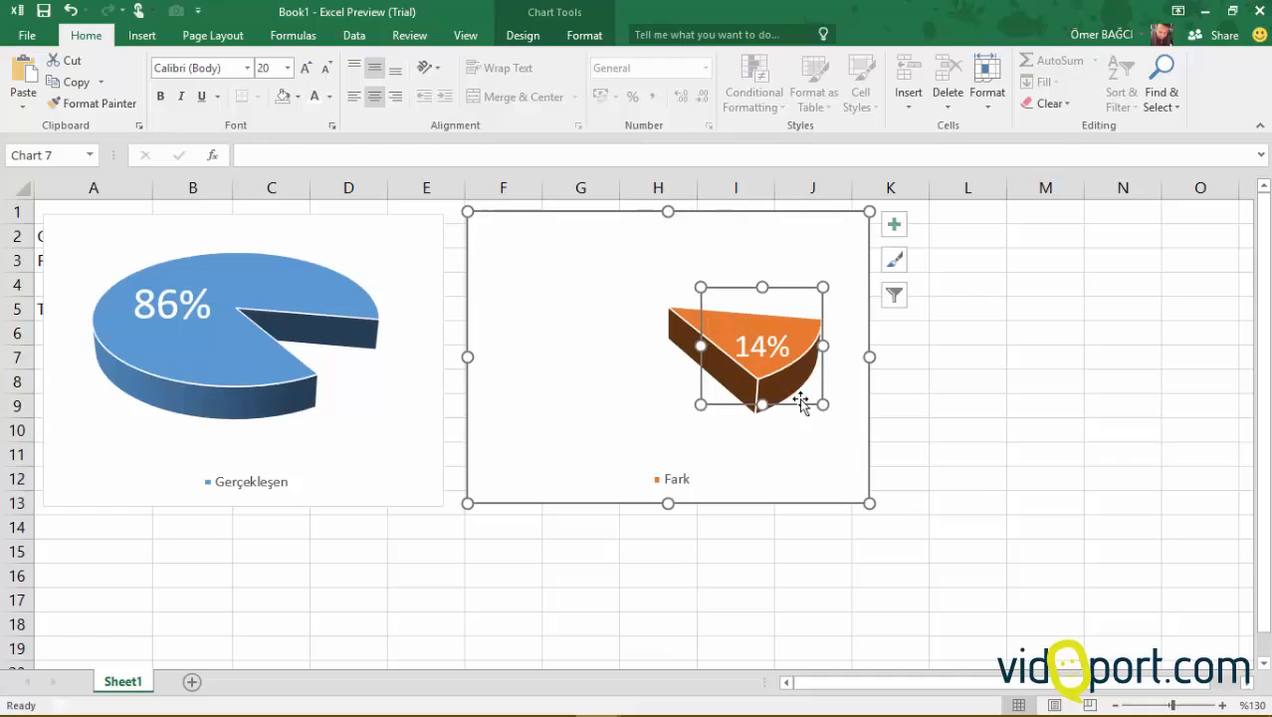
click(424, 555)
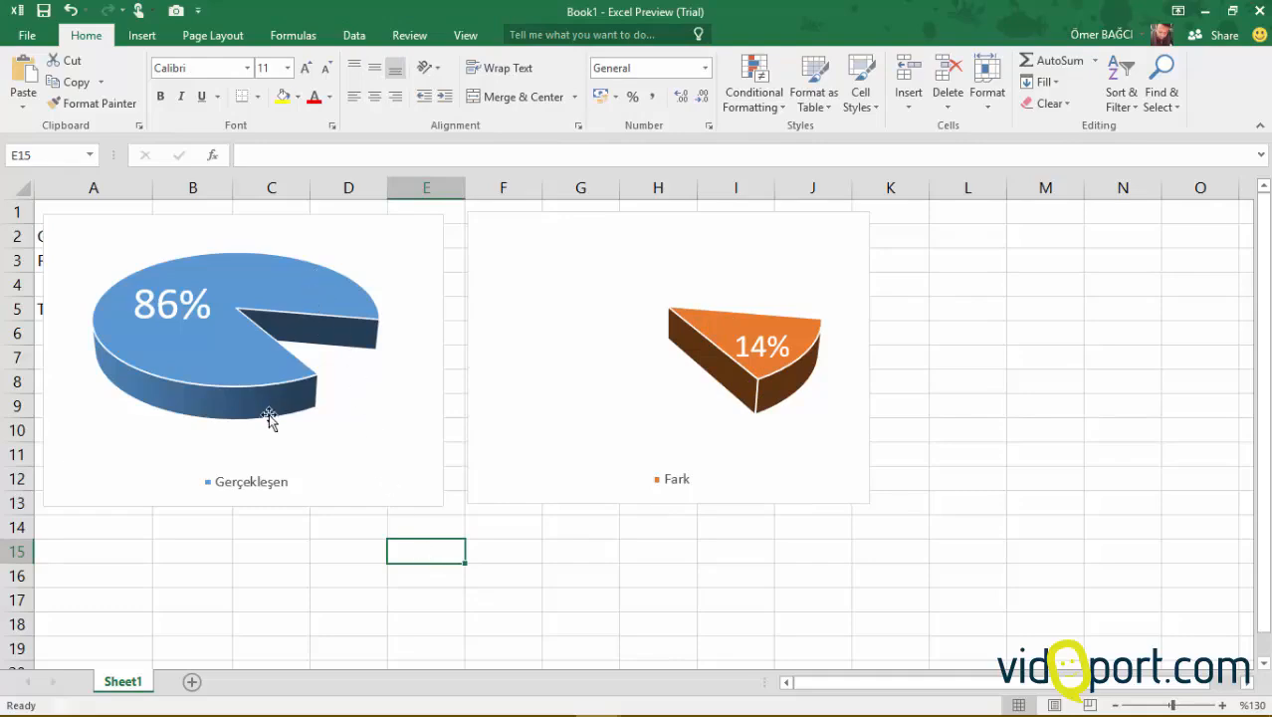
Set the legend text of the Gerçekleşen chart to font size 12
click(251, 482)
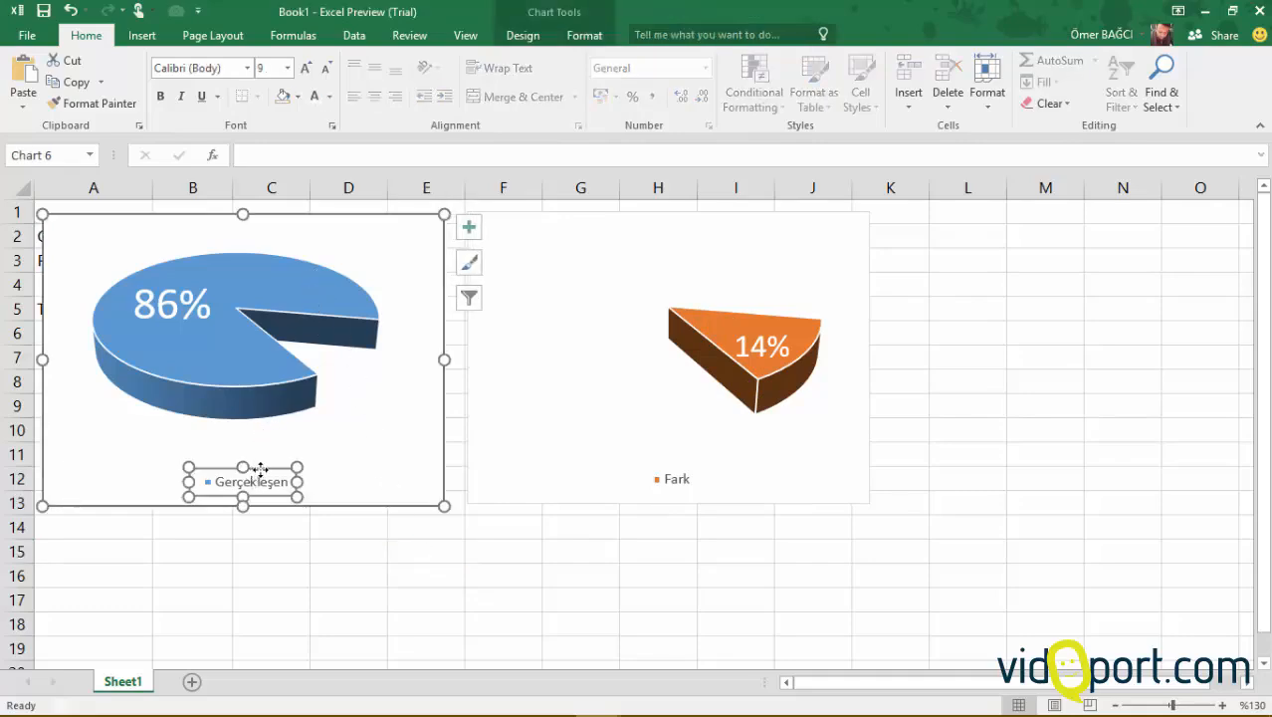
click(306, 69)
click(306, 69)
click(306, 68)
click(307, 69)
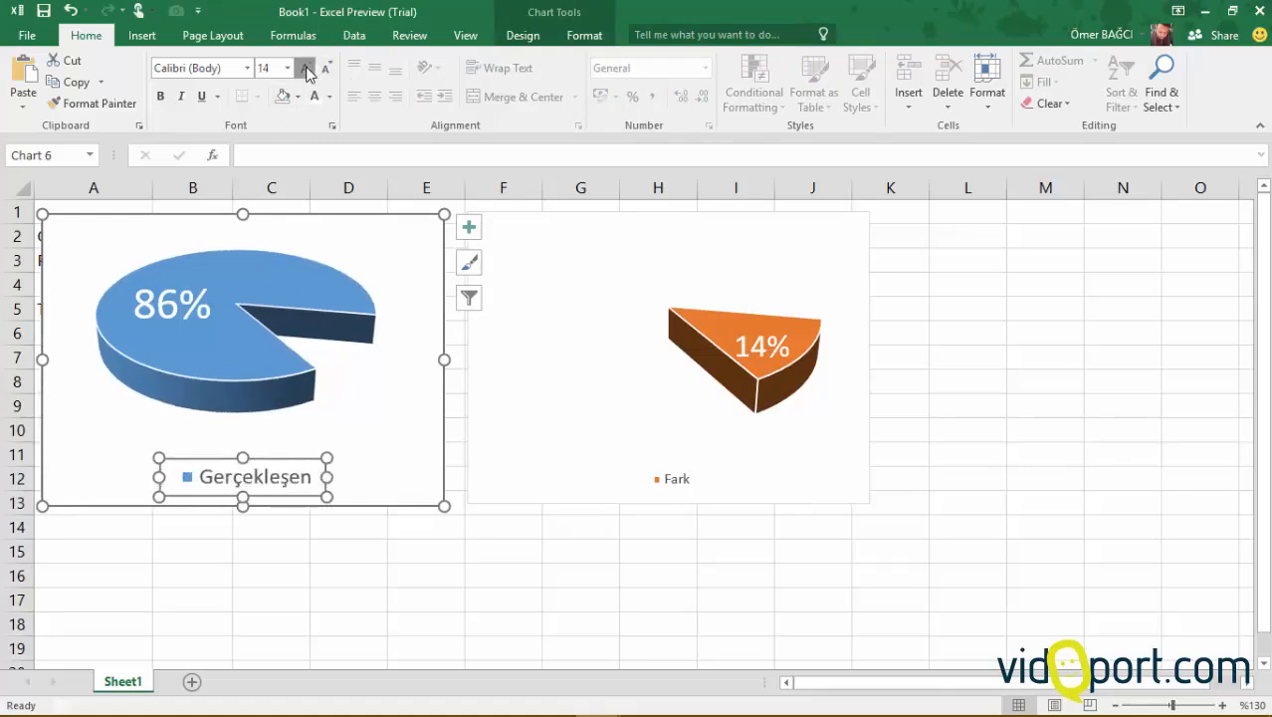
click(307, 69)
click(307, 68)
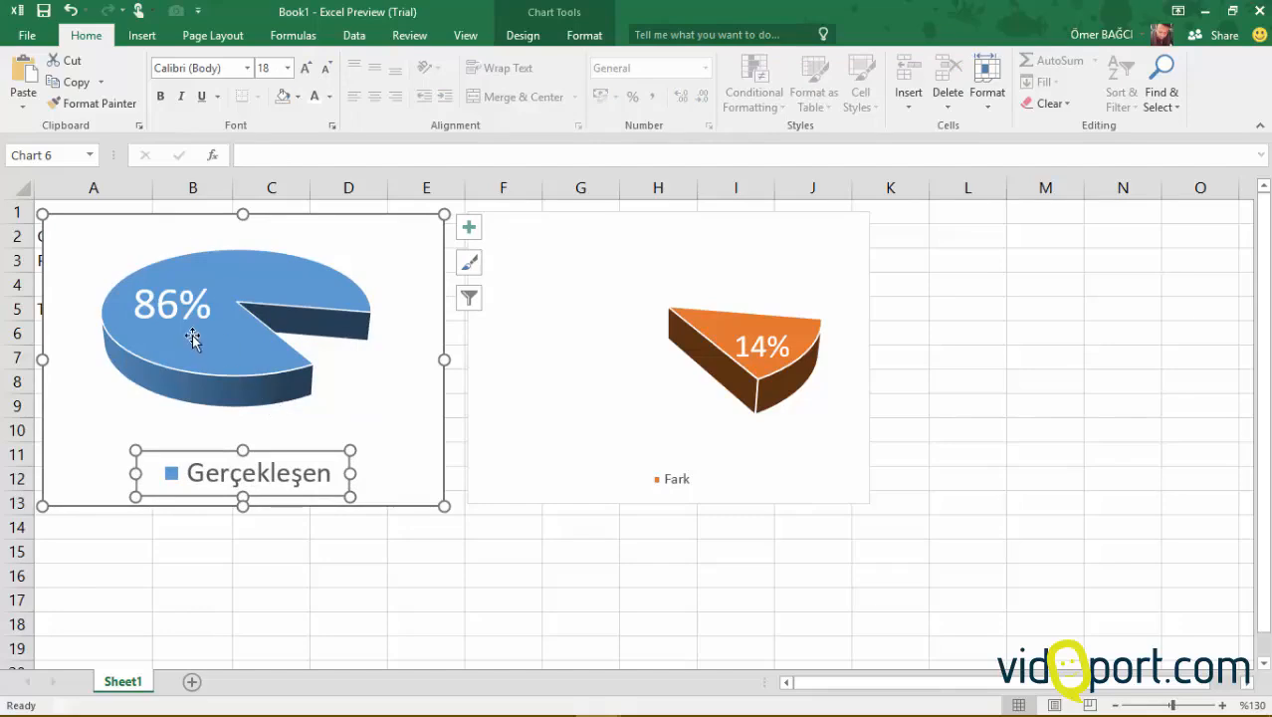
click(325, 69)
click(324, 69)
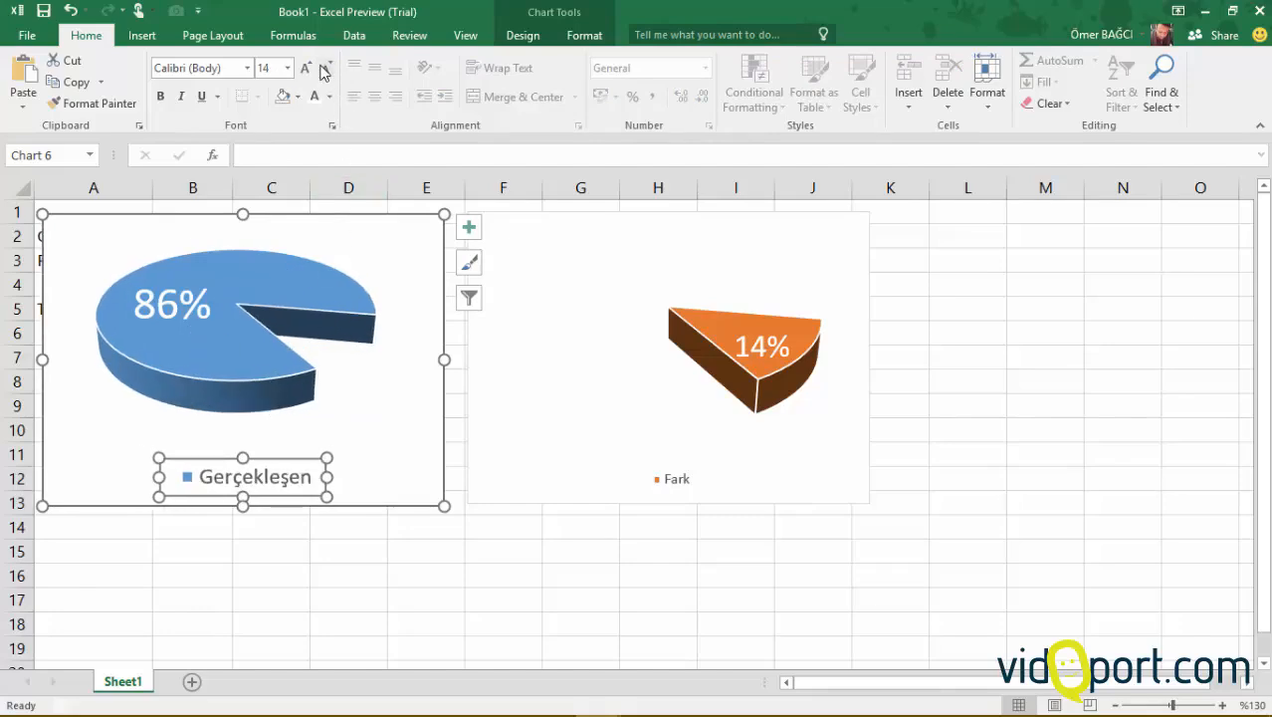
click(324, 68)
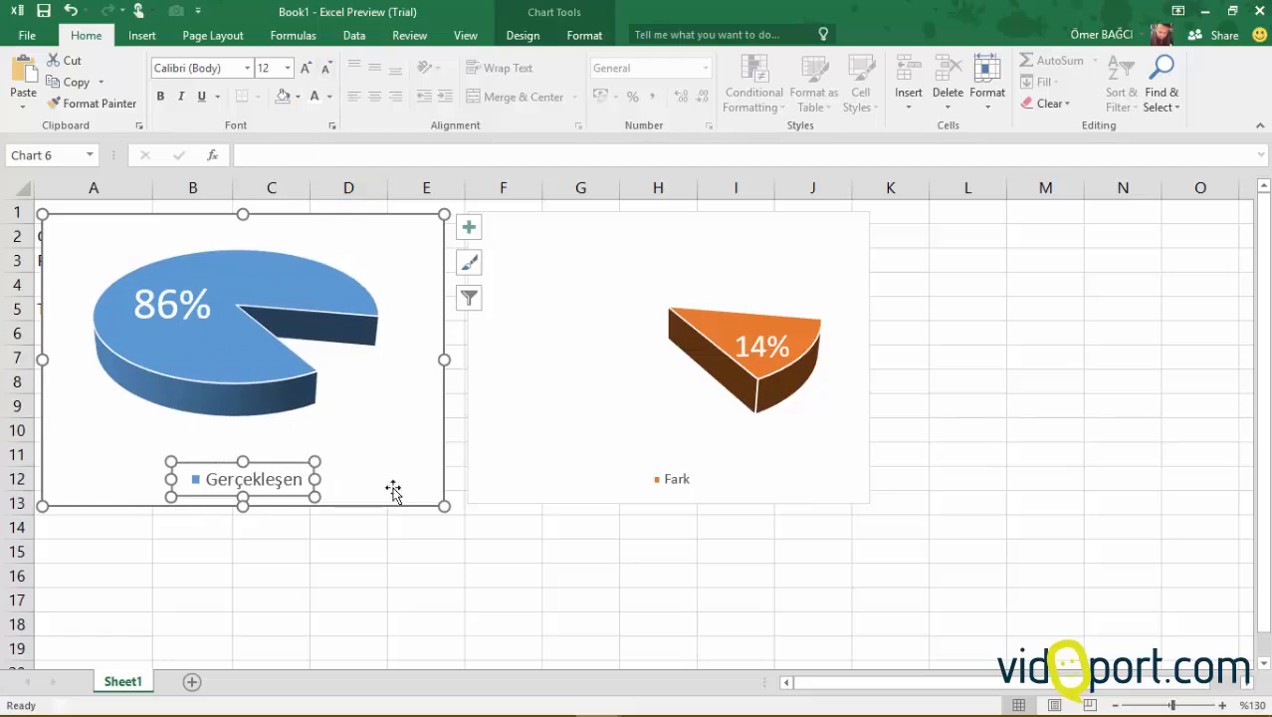
Set the legend text of the Fark chart to font size 12 and deselect the chart
click(676, 481)
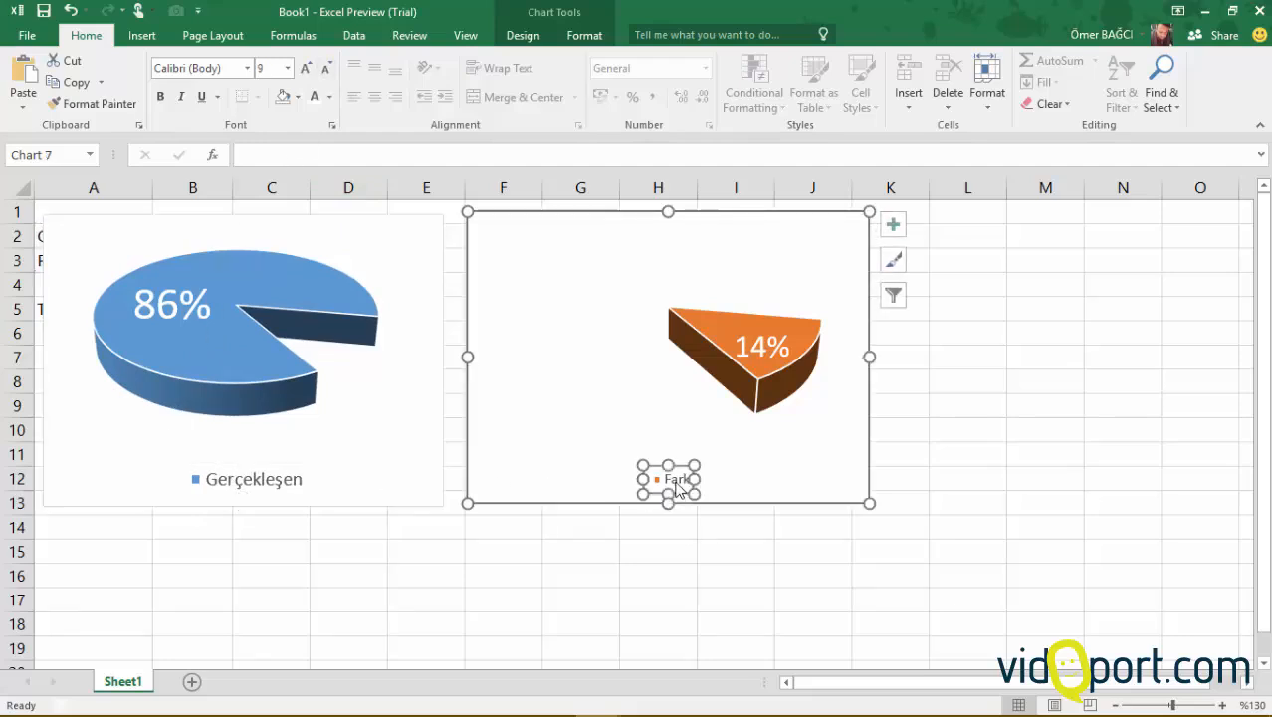
click(306, 68)
click(305, 68)
click(305, 68)
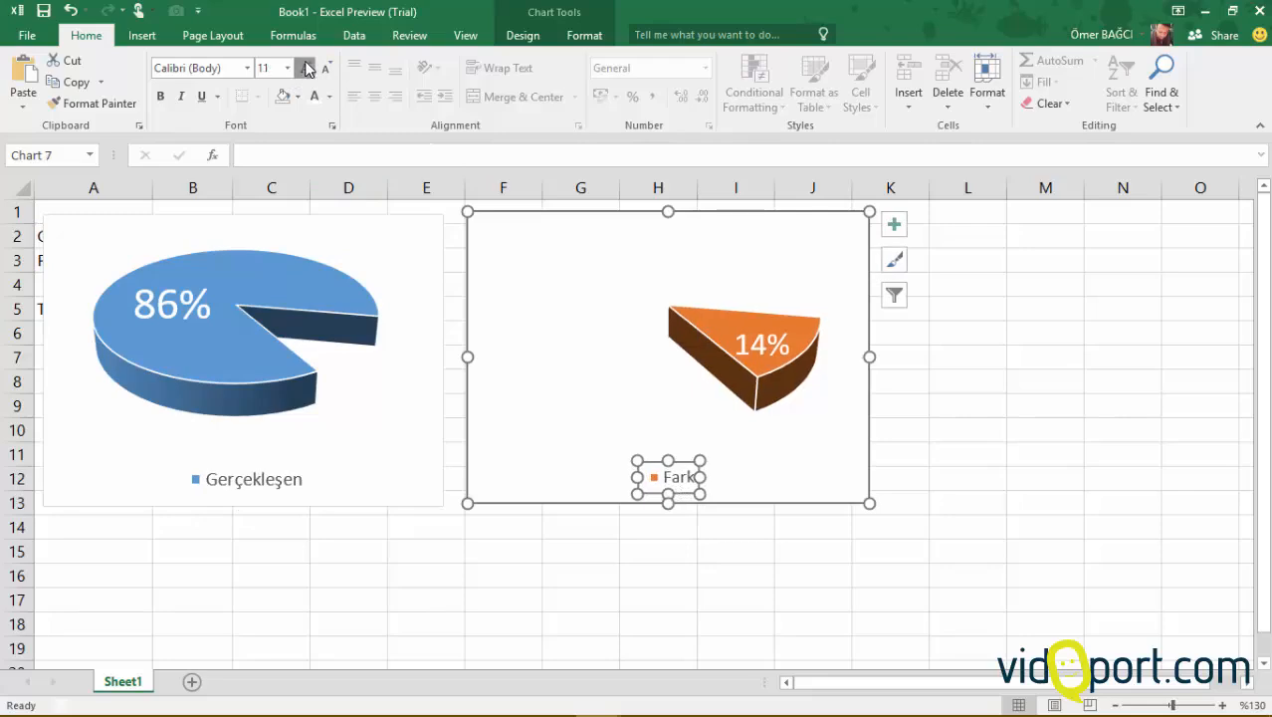
click(306, 68)
click(305, 67)
click(329, 70)
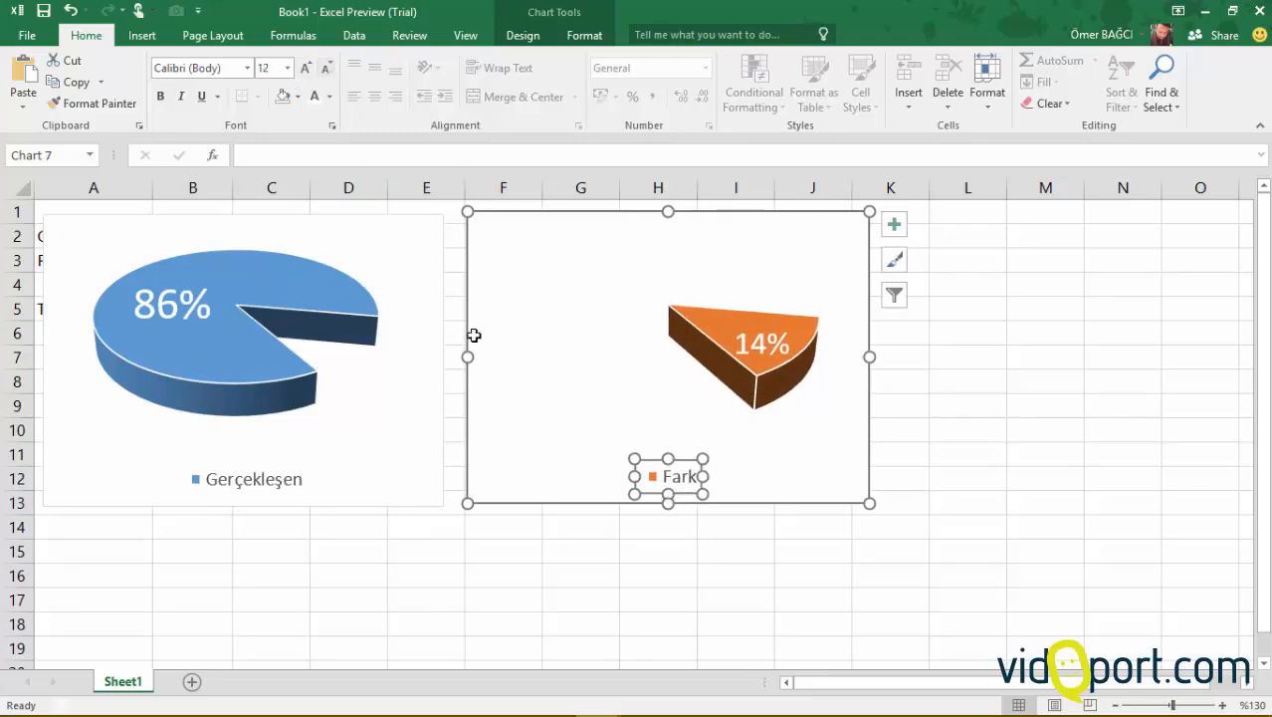
click(554, 591)
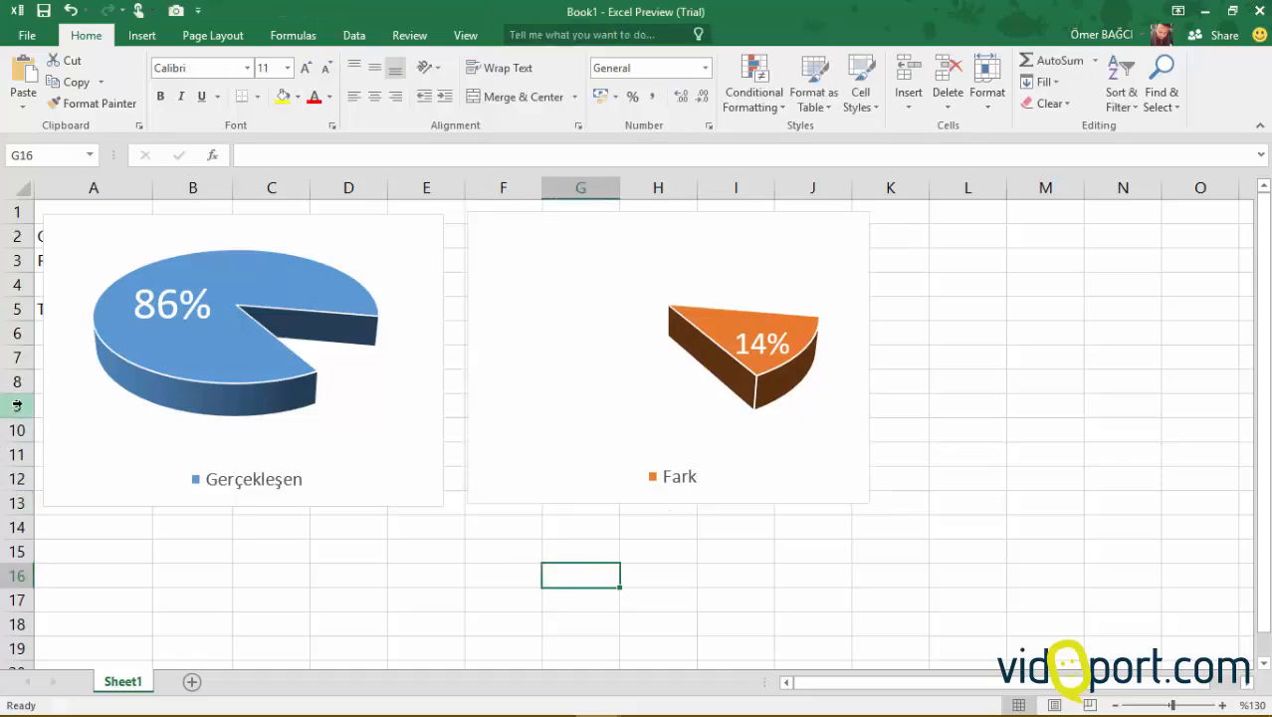
Move the Gerçekleşen data label to the chart's upper-left corner, colour it black and shorten its box while keeping the text on one line
click(144, 305)
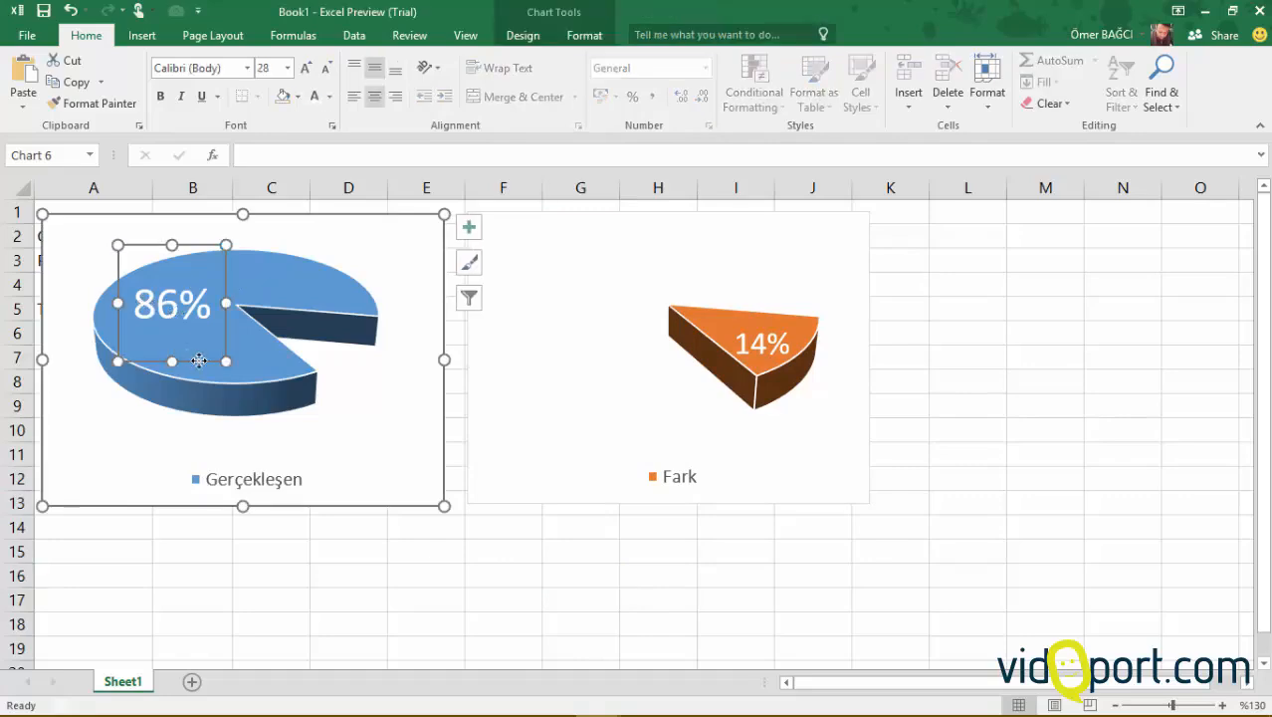
drag(199, 361, 106, 326)
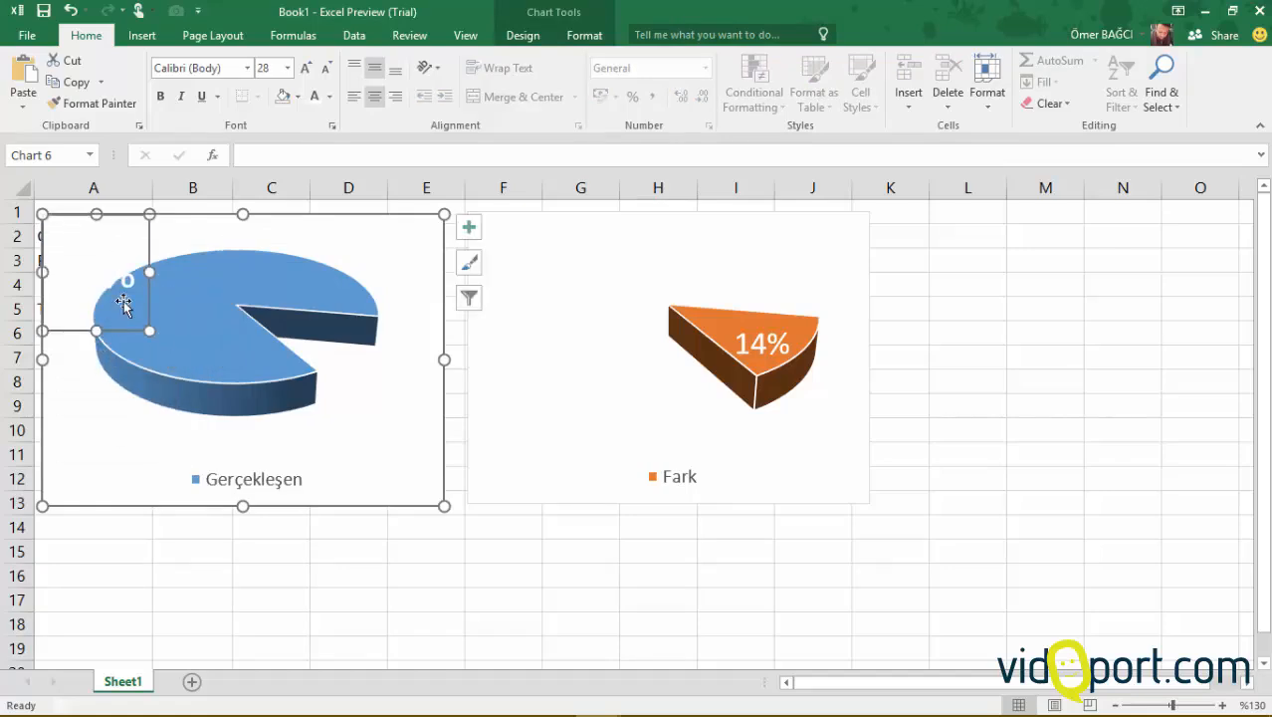
click(329, 96)
click(328, 162)
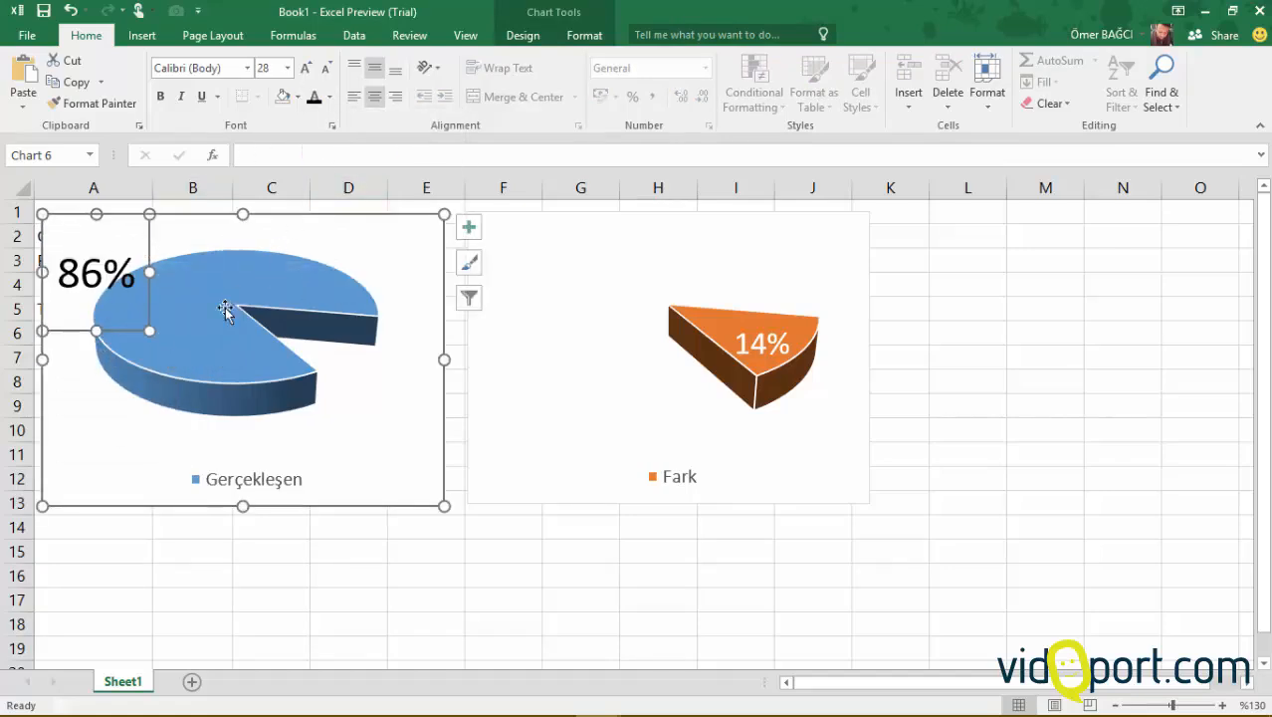
drag(148, 331, 124, 306)
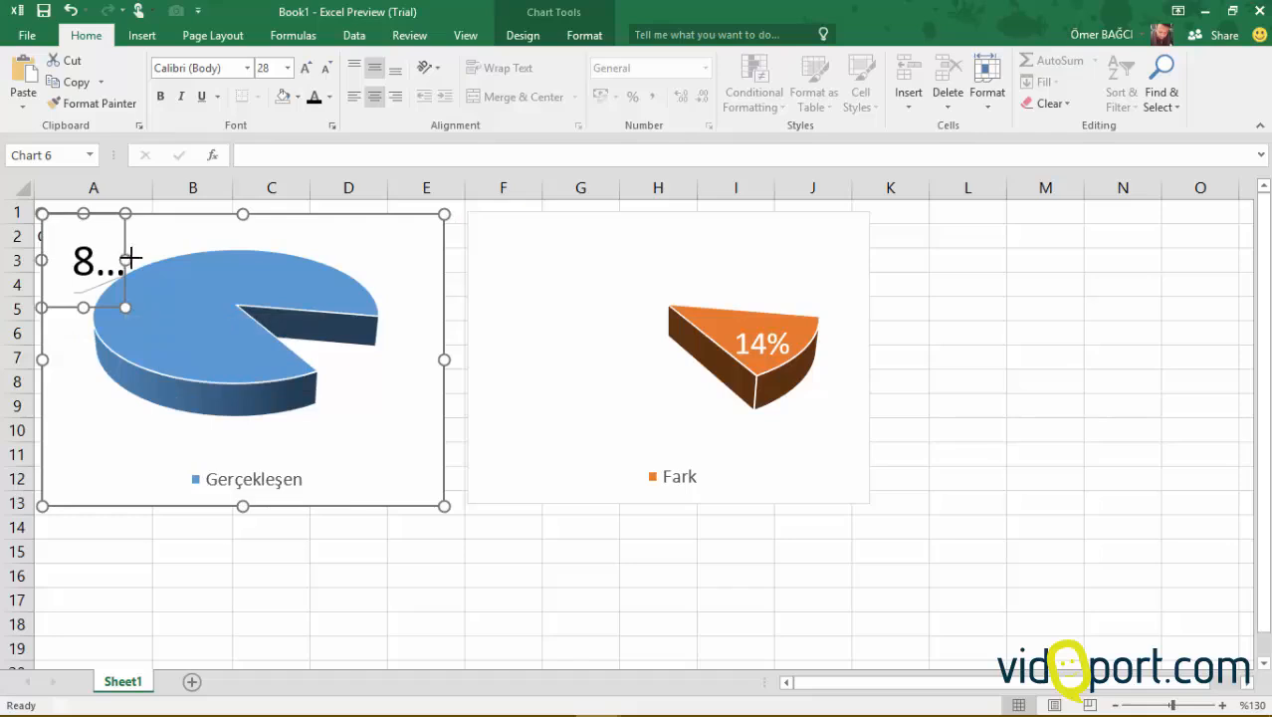
drag(125, 259, 150, 256)
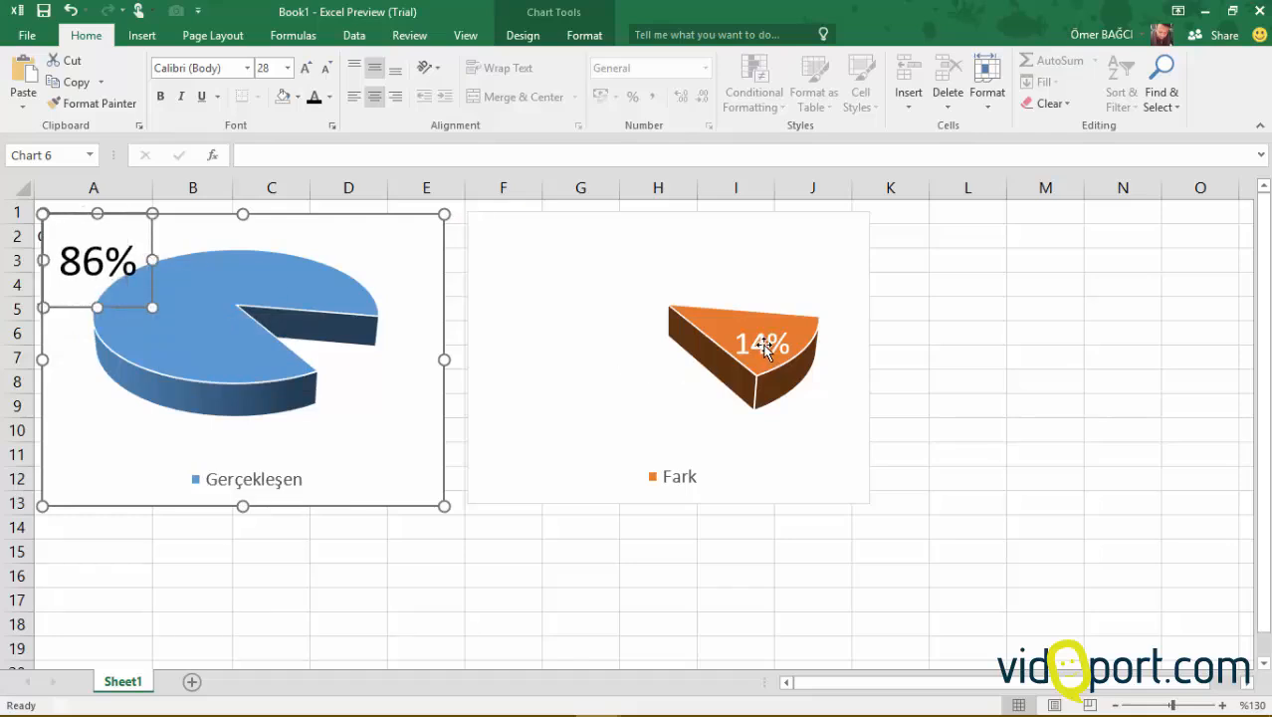
Move the Fark data label to the chart's upper-left corner, colour it black and enlarge its font by one size step
click(706, 374)
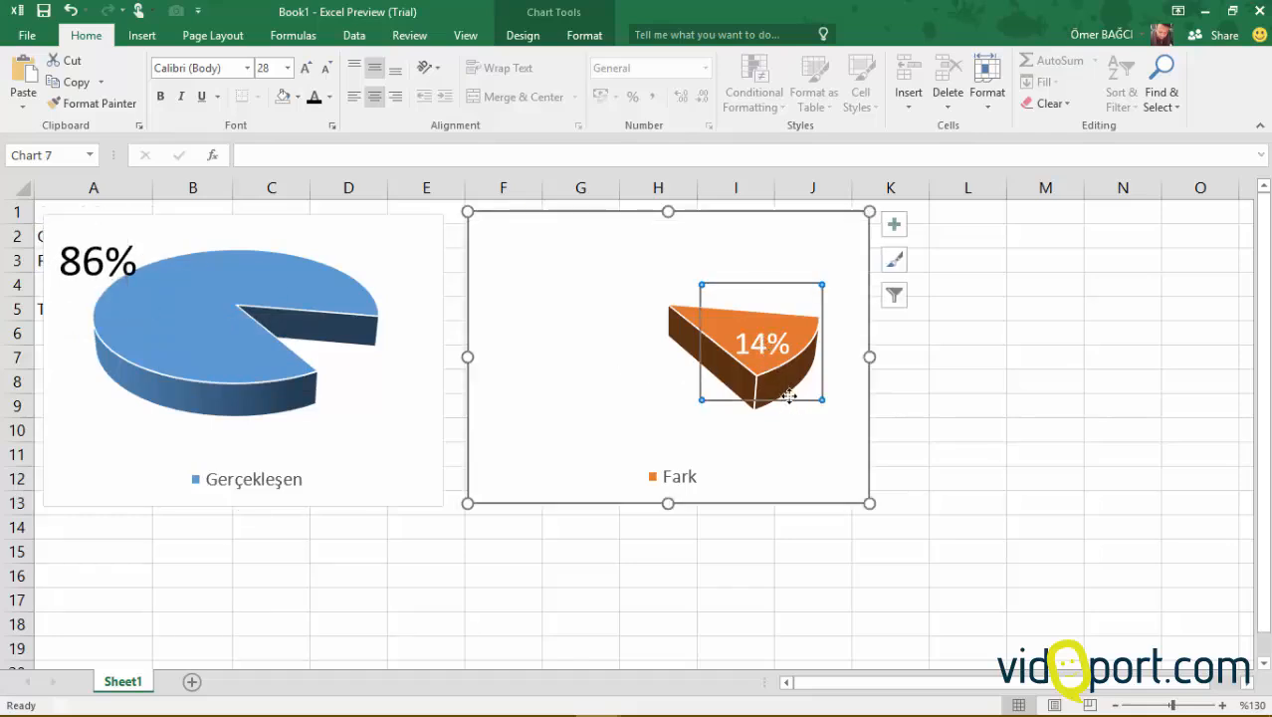
drag(788, 396, 555, 323)
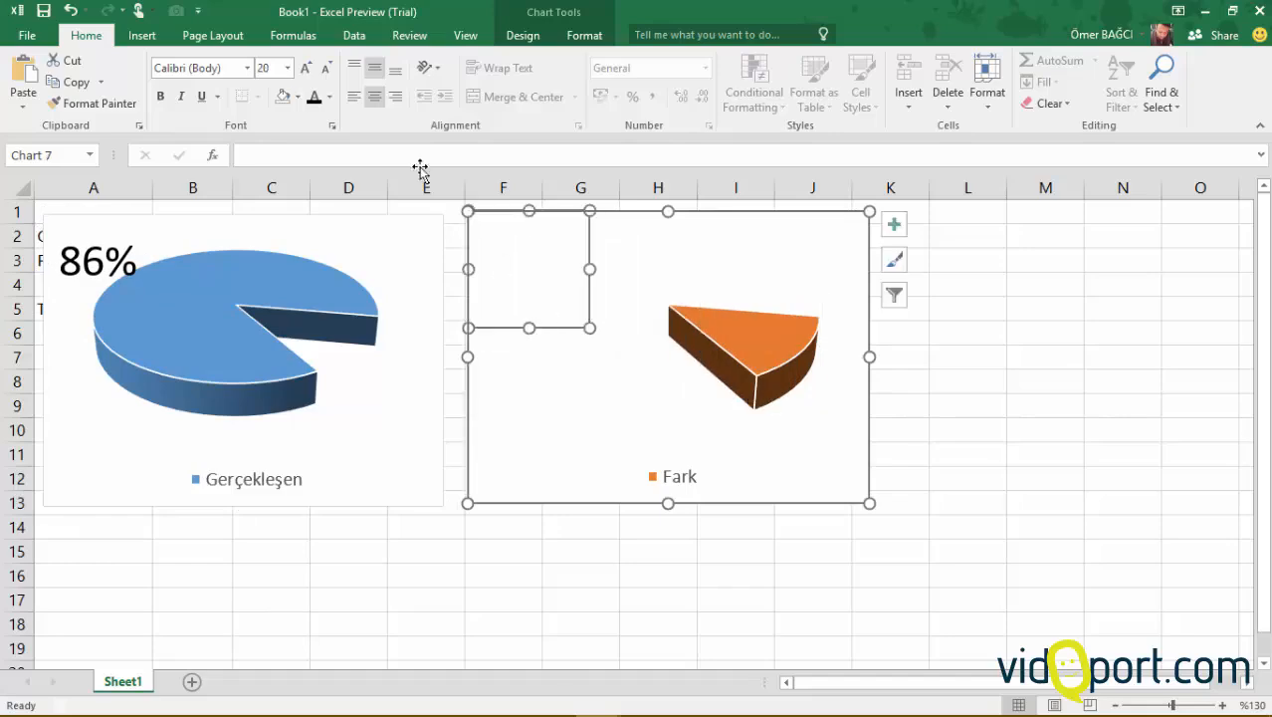
click(314, 97)
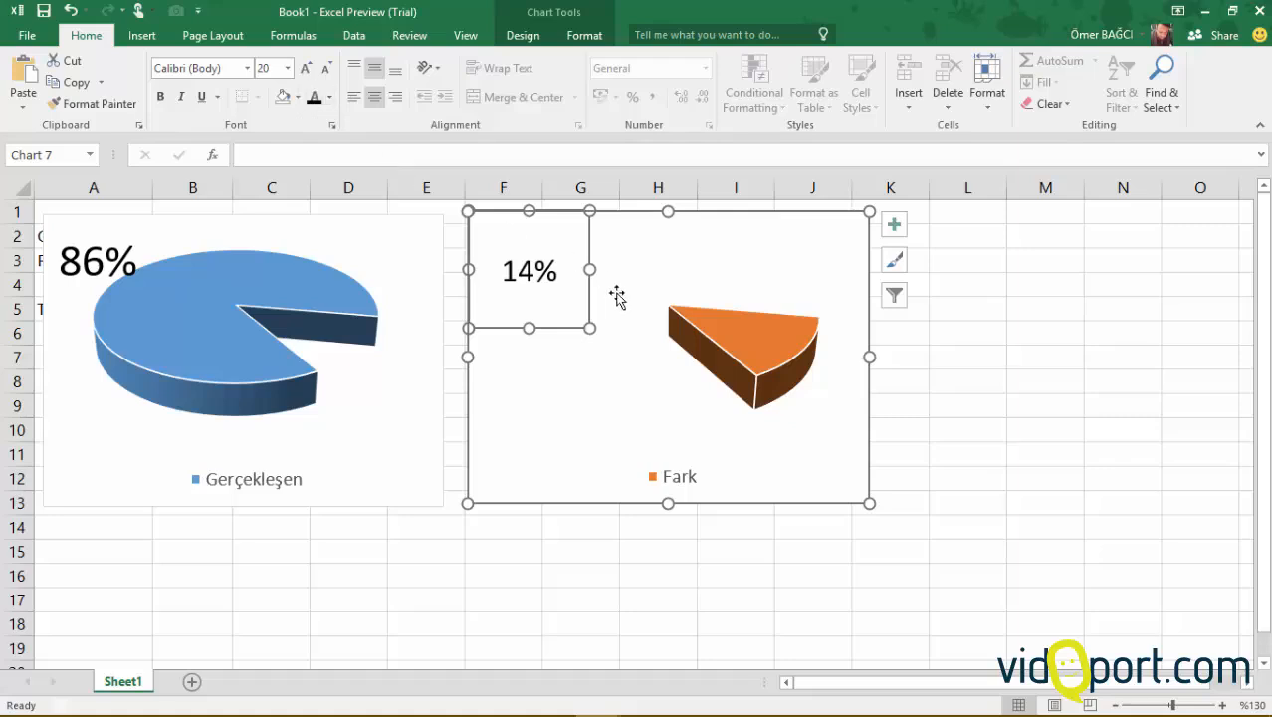
click(305, 68)
click(124, 282)
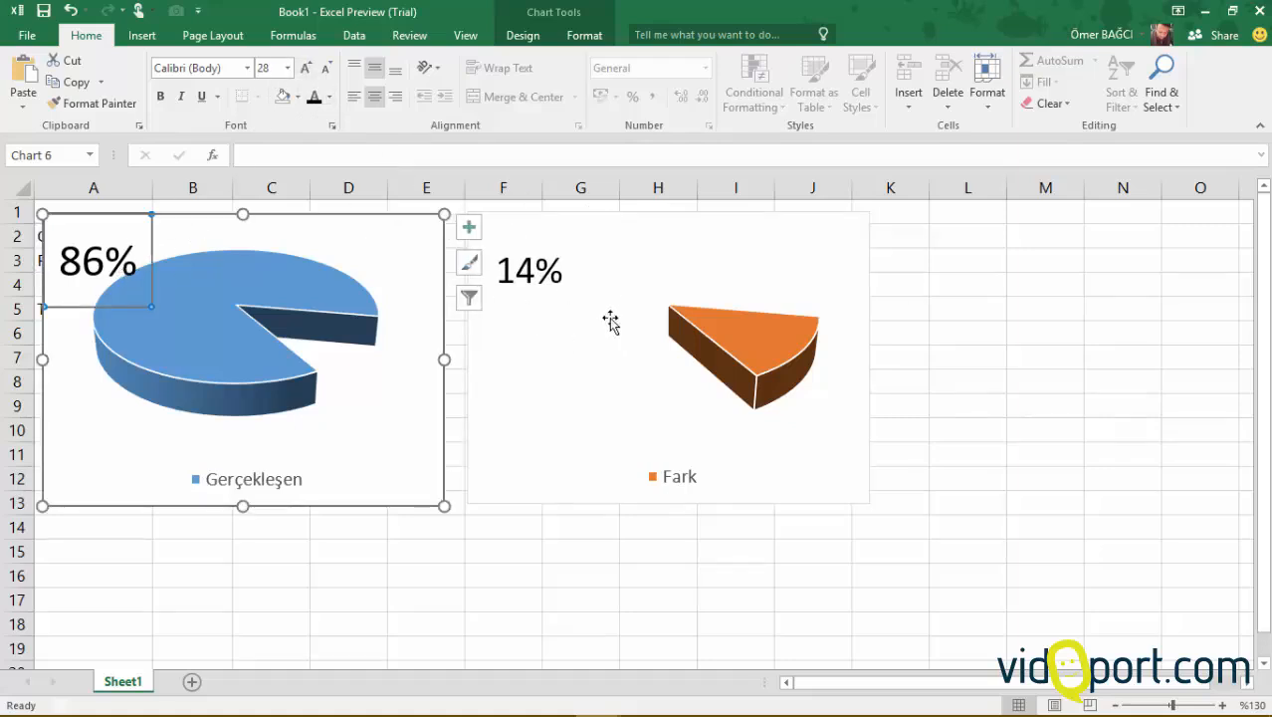
click(516, 267)
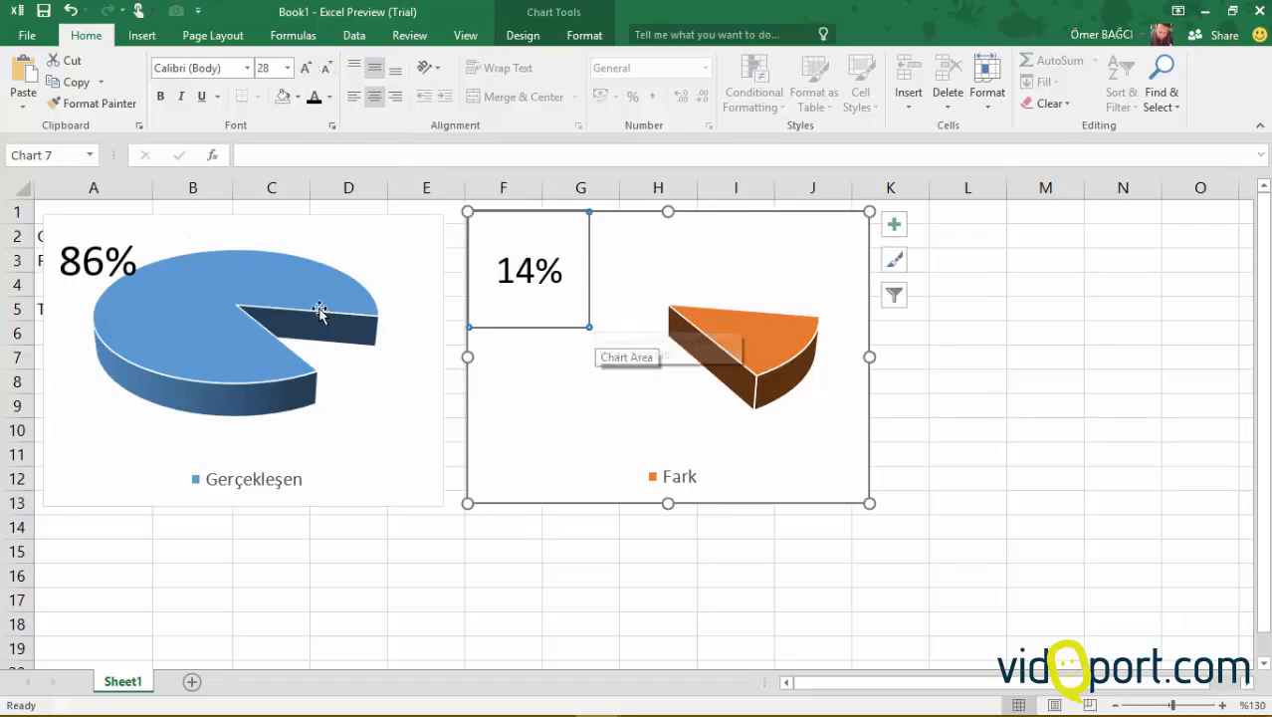
click(96, 255)
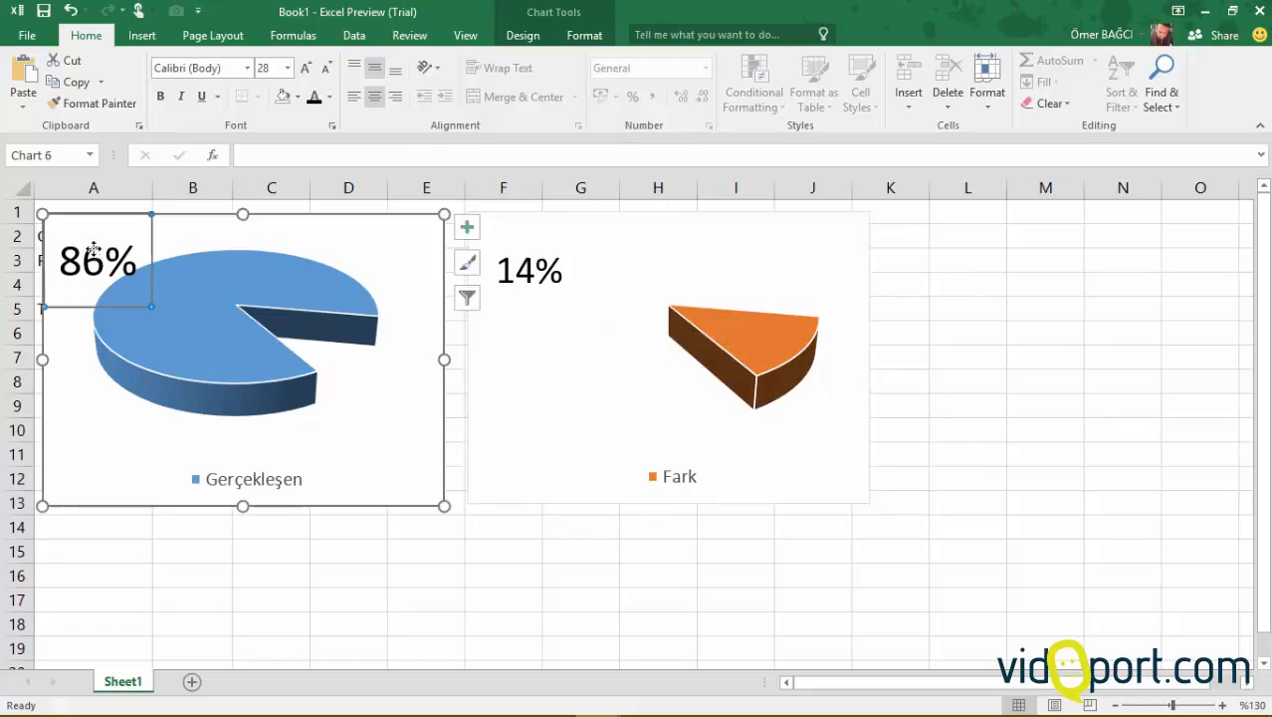
click(577, 276)
Move the Fark chart slightly closer to the Gerçekleşen chart, roughly level with it, and deselect it
click(547, 527)
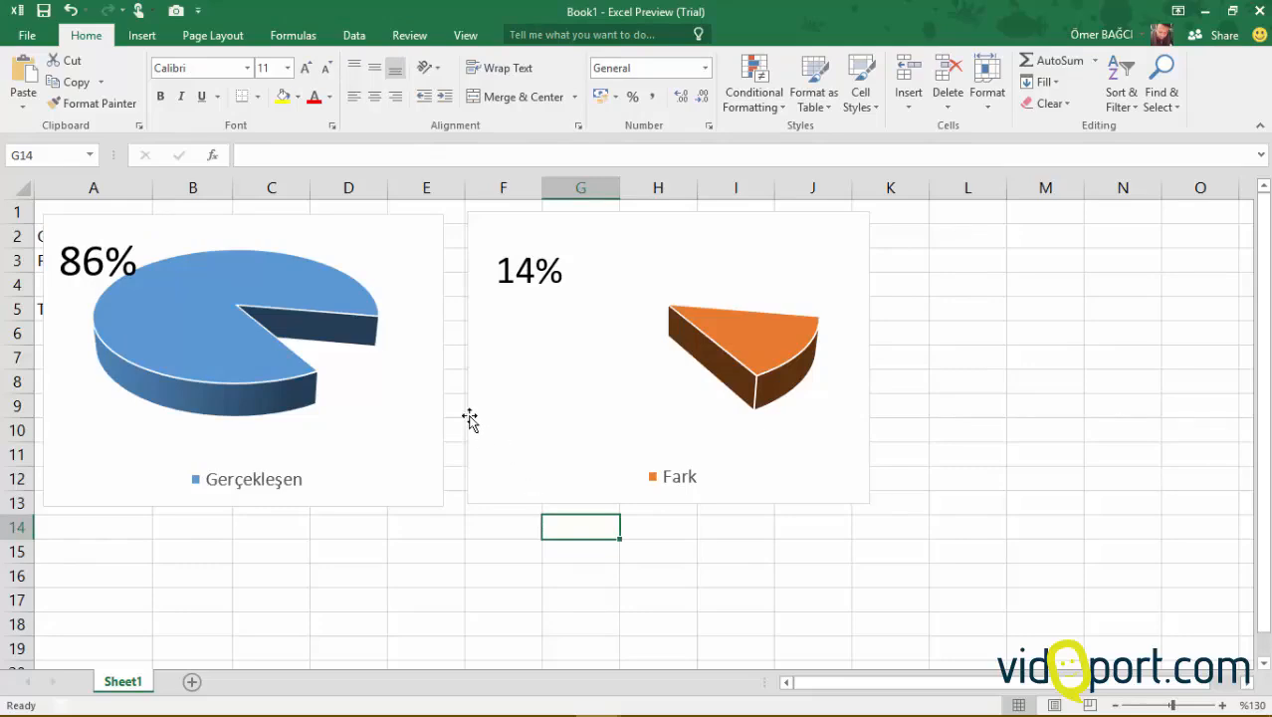
mouse_move(470, 418)
mouse_down()
mouse_move(443, 426)
mouse_move(454, 417)
mouse_up()
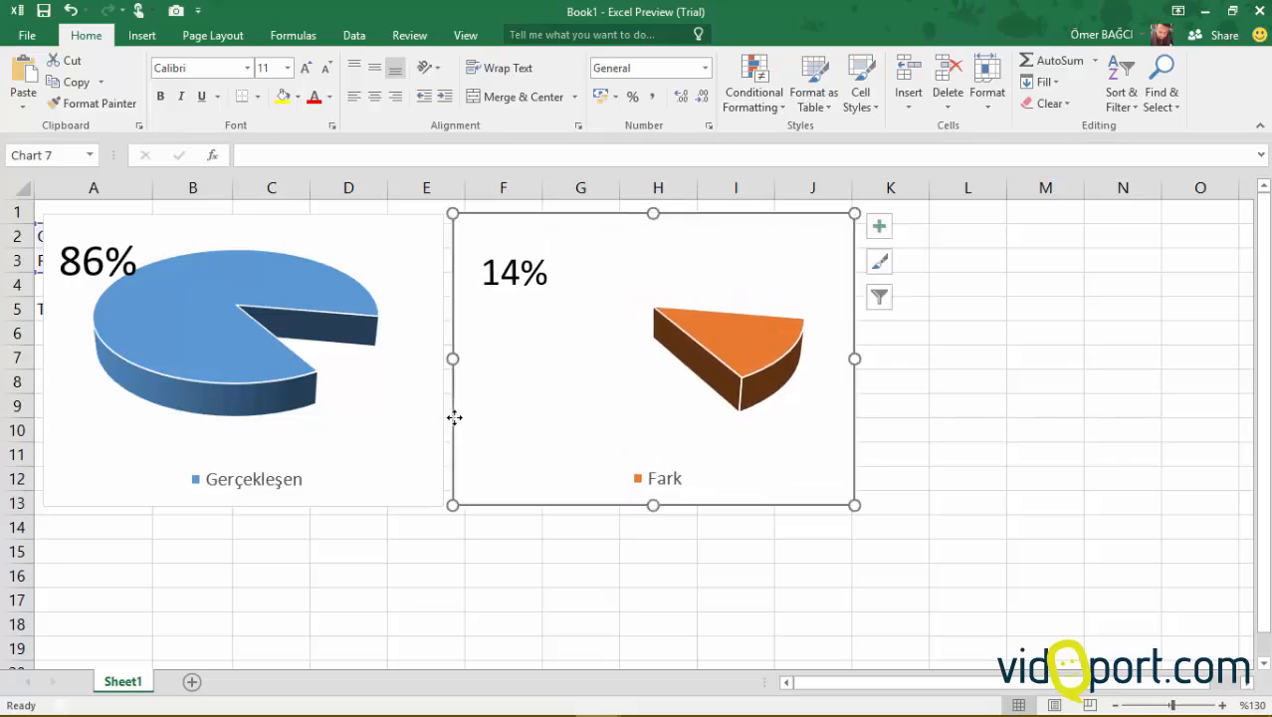
click(598, 580)
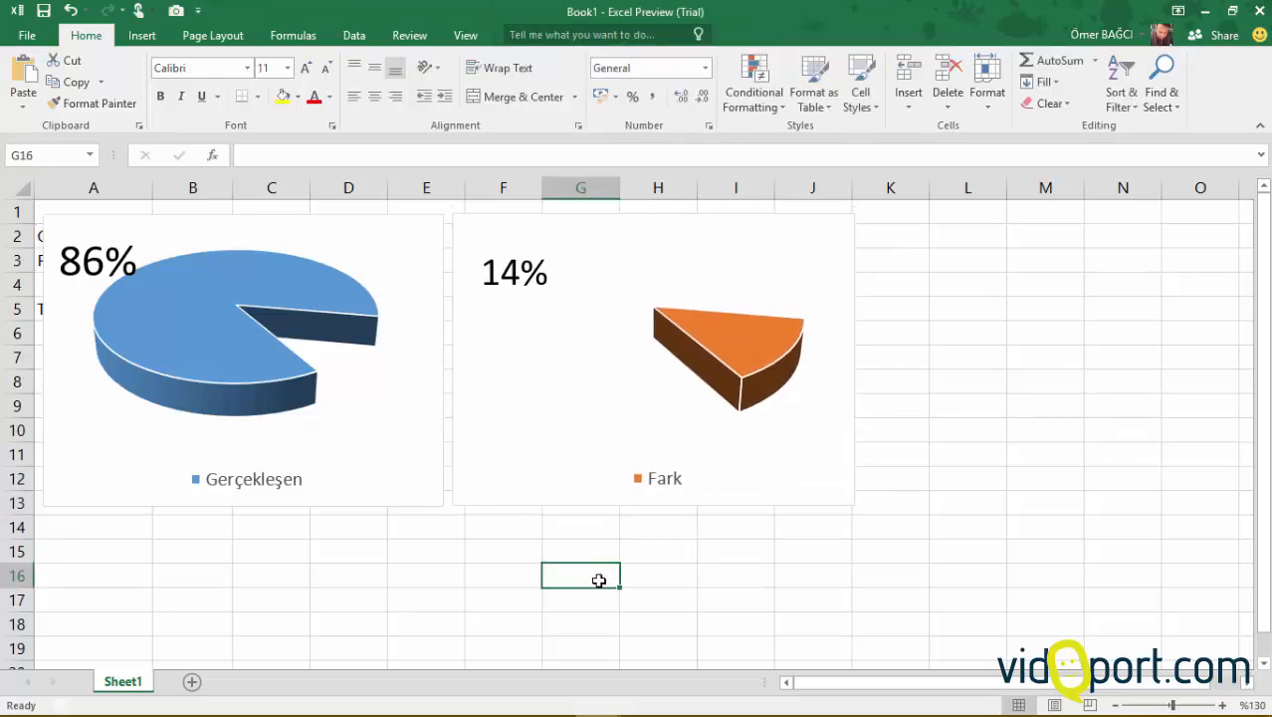